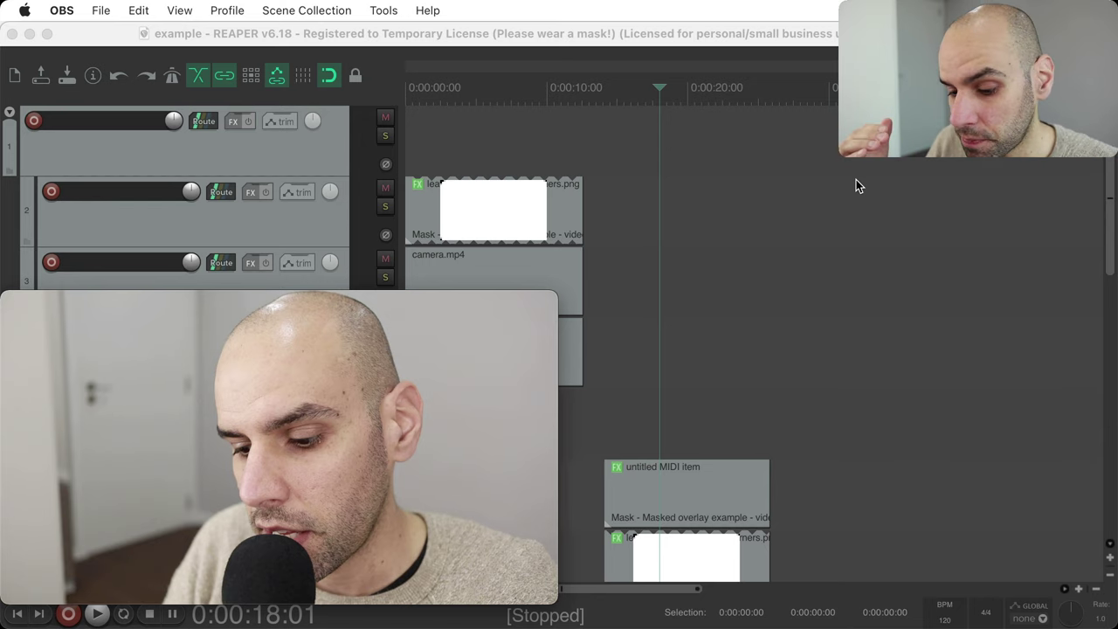
# - Play example-transition.mp4 in QuickTime Player to watch the example transition
pyautogui.moveTo(465, 320)
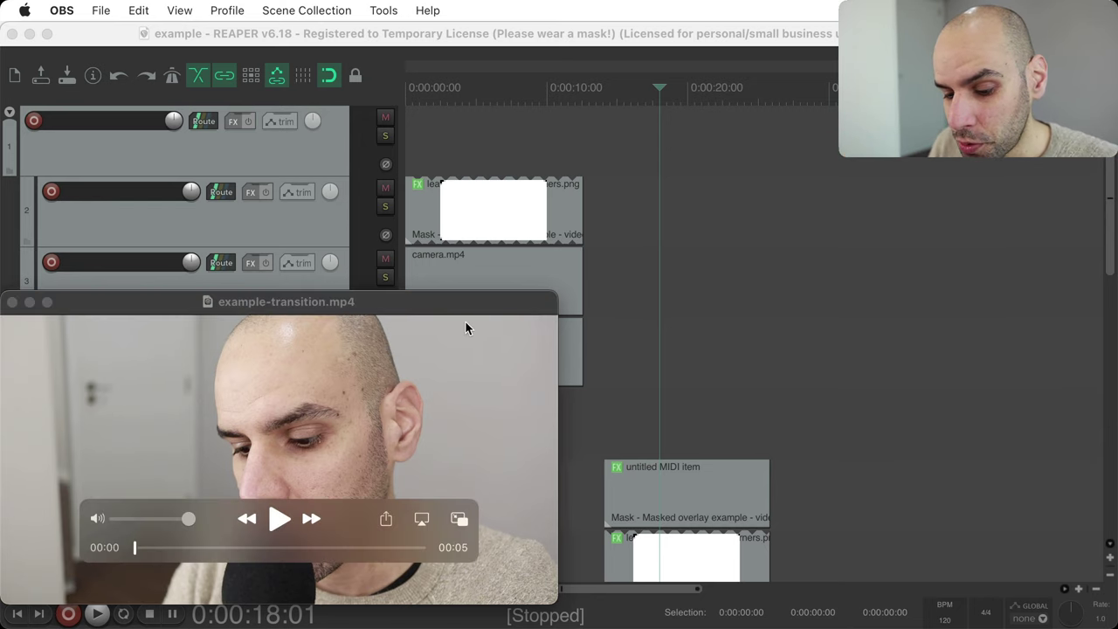
pyautogui.click(279, 520)
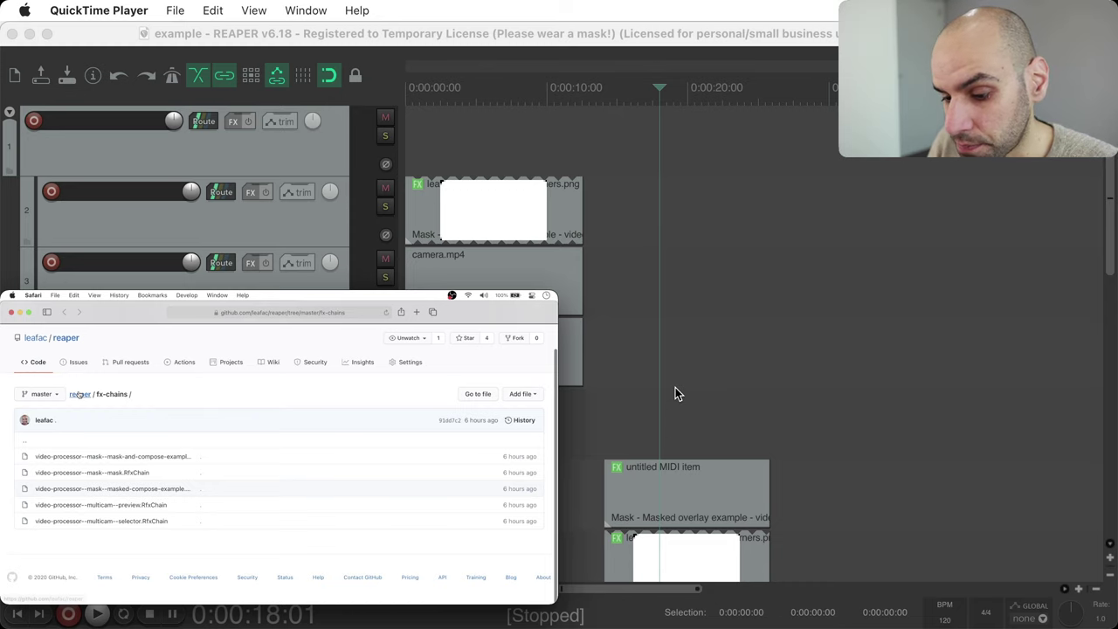
# - Focus the REAPER example project, return to the project start, and dock the Video preview
pyautogui.click(643, 329)
pyautogui.click(642, 330)
pyautogui.press('Home')
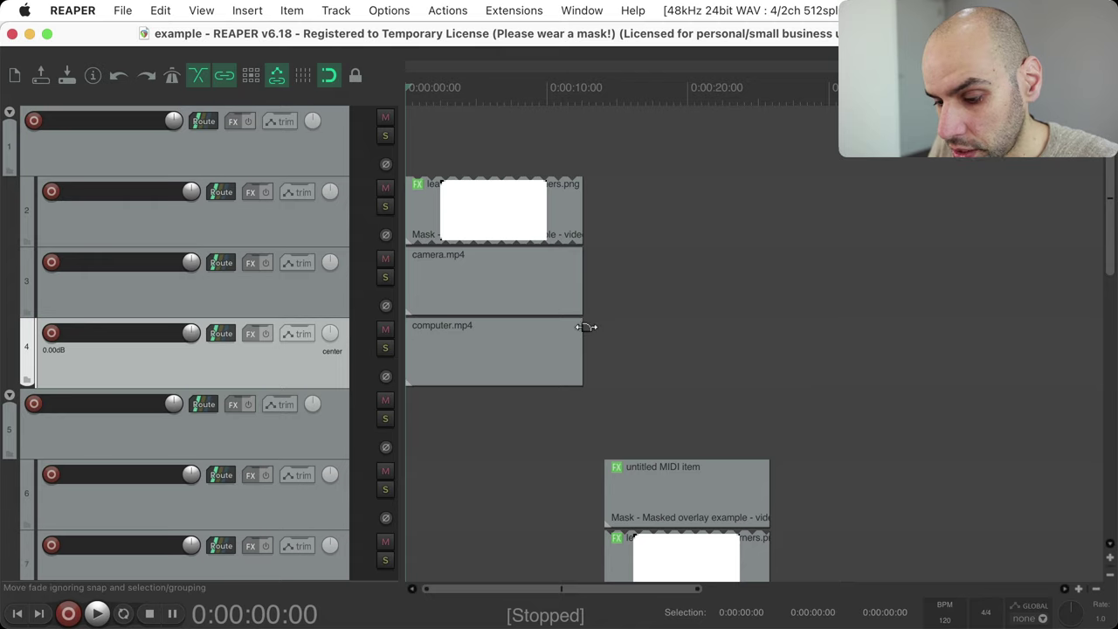
pyautogui.scroll(-5, 585, 326)
pyautogui.hscroll(10, 586, 327)
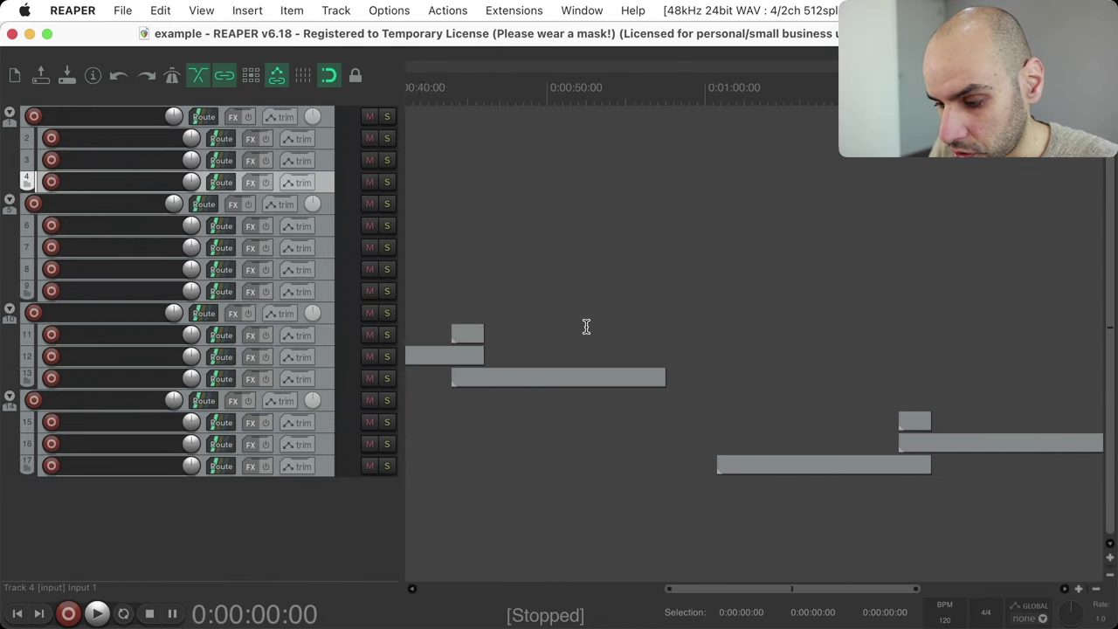
pyautogui.press('Home')
pyautogui.scroll(-1, 579, 179)
pyautogui.scroll(6, 579, 174)
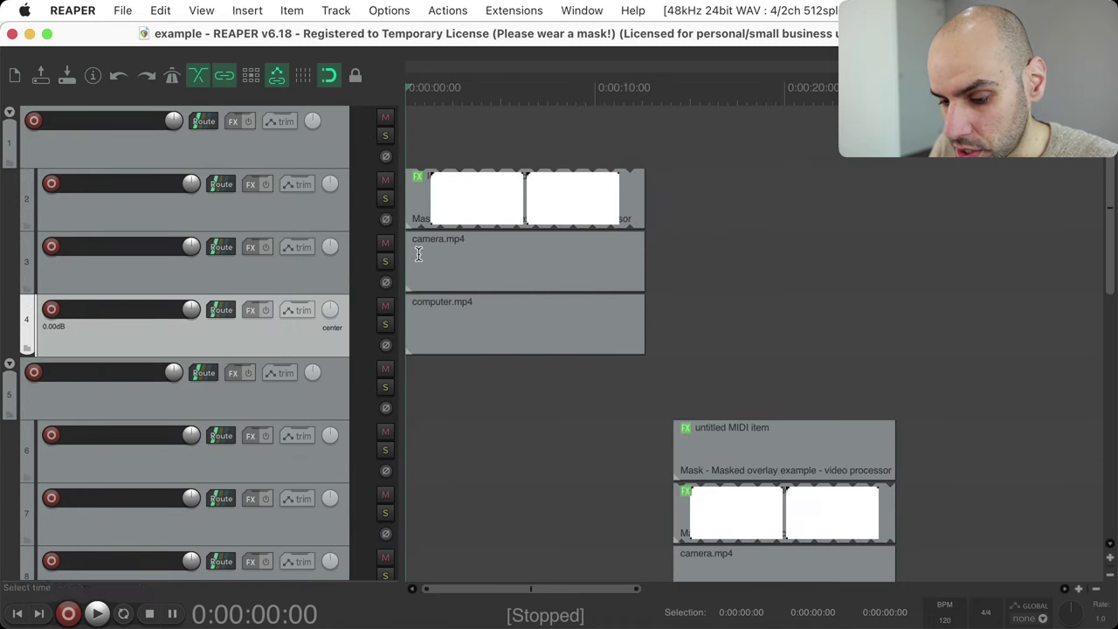
pyautogui.click(432, 152)
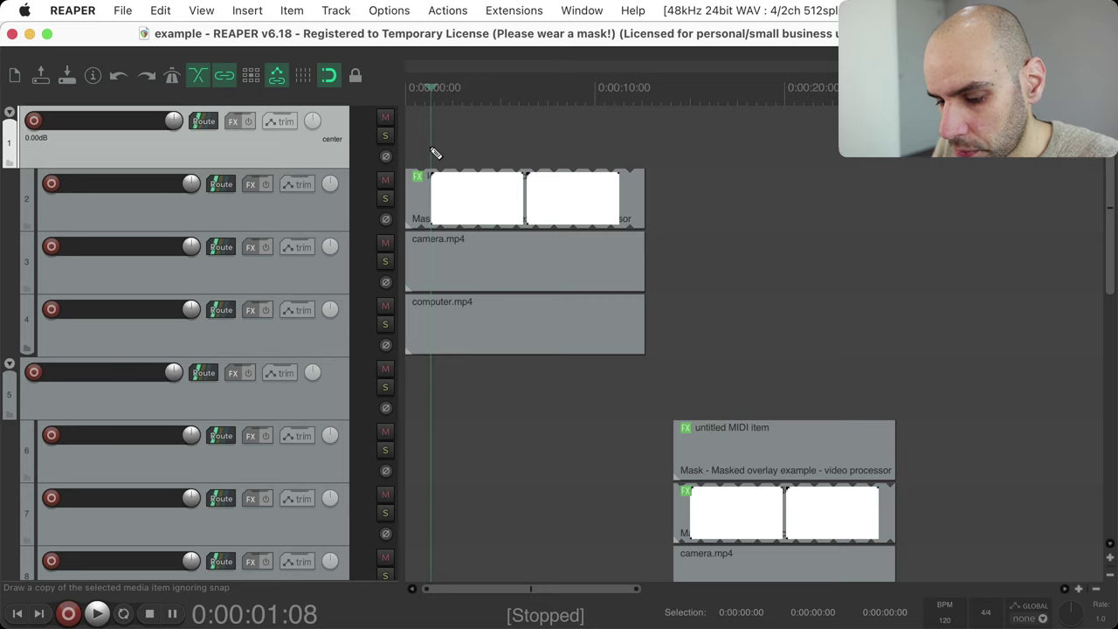
pyautogui.press('super+shift+v')
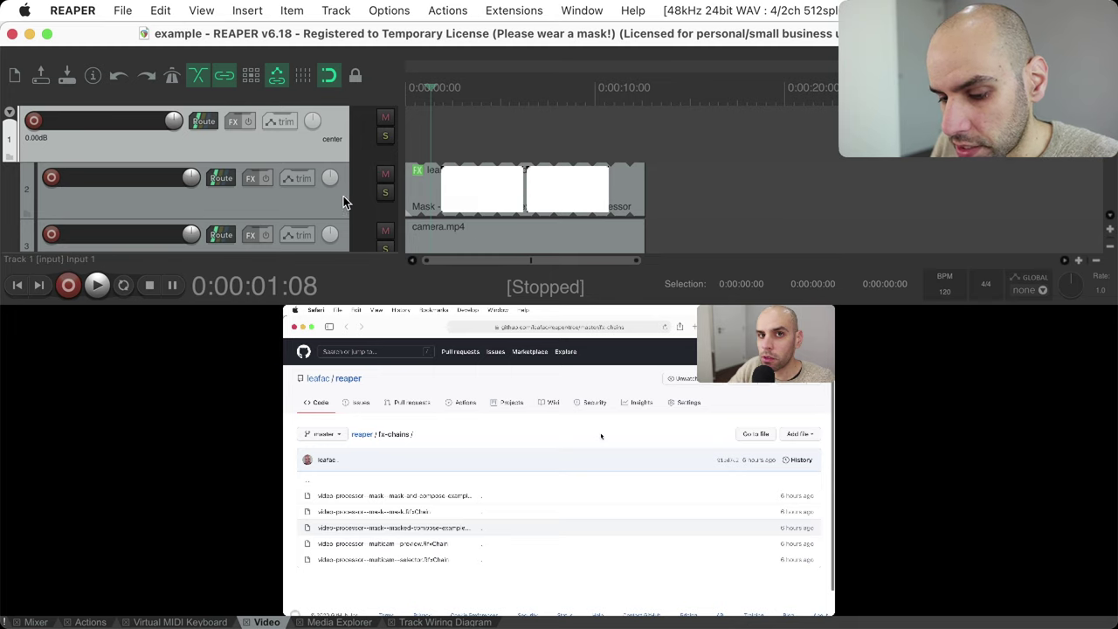
# - Delete the Mask item from track 2
pyautogui.click(420, 207)
pyautogui.press('Delete')
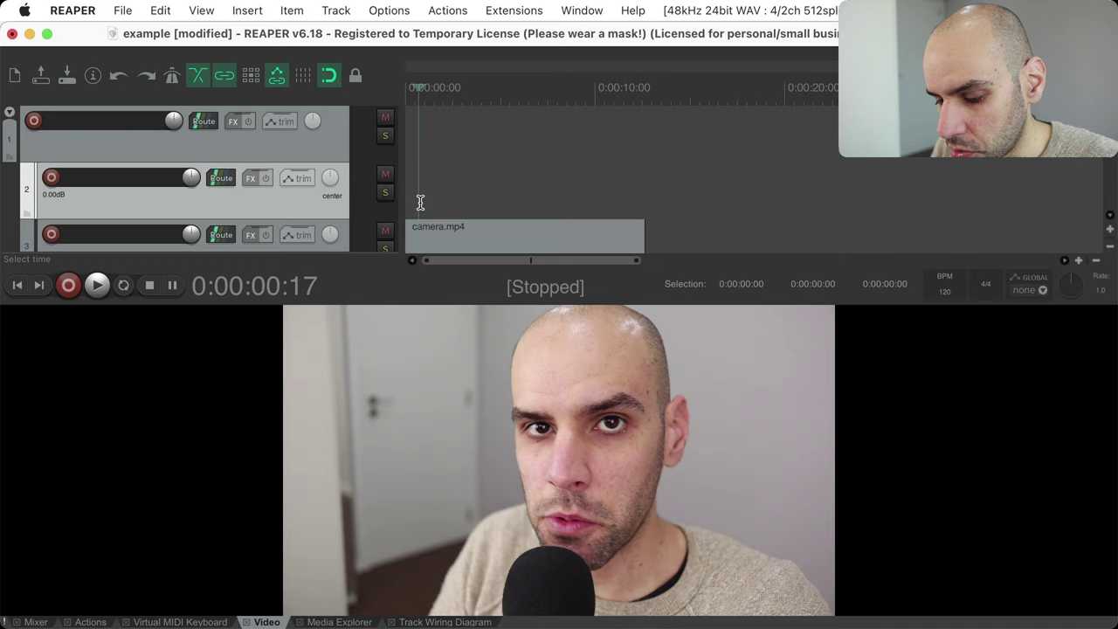
pyautogui.scroll(-3, 421, 188)
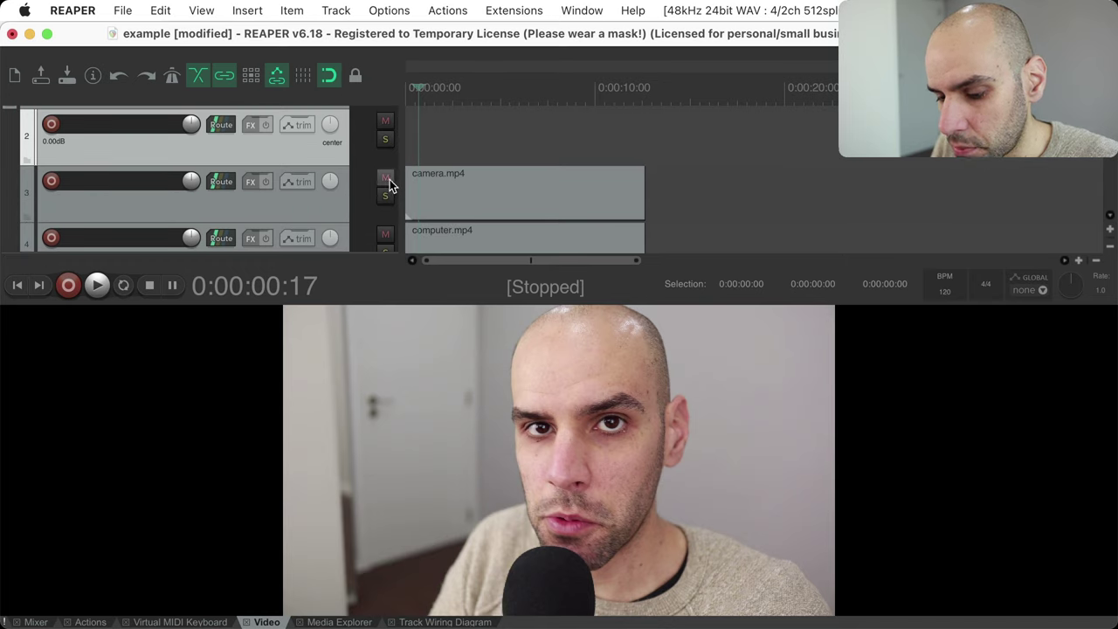
pyautogui.scroll(3, 390, 182)
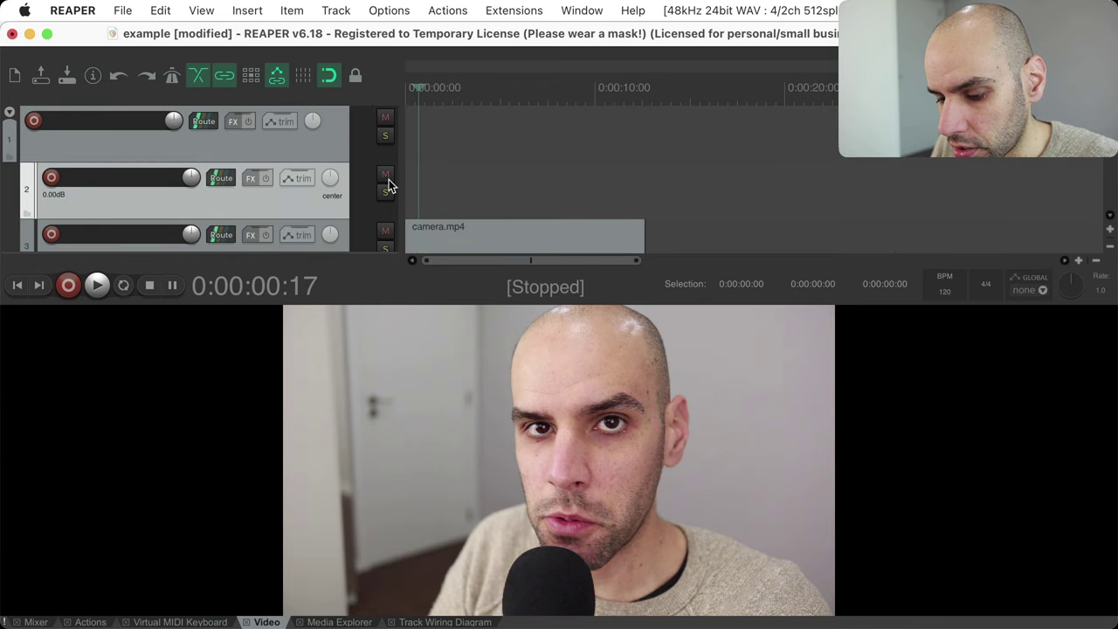
# - Briefly mute the camera track to check the screen footage, then switch to Safari
pyautogui.click(384, 232)
pyautogui.scroll(-3, 480, 225)
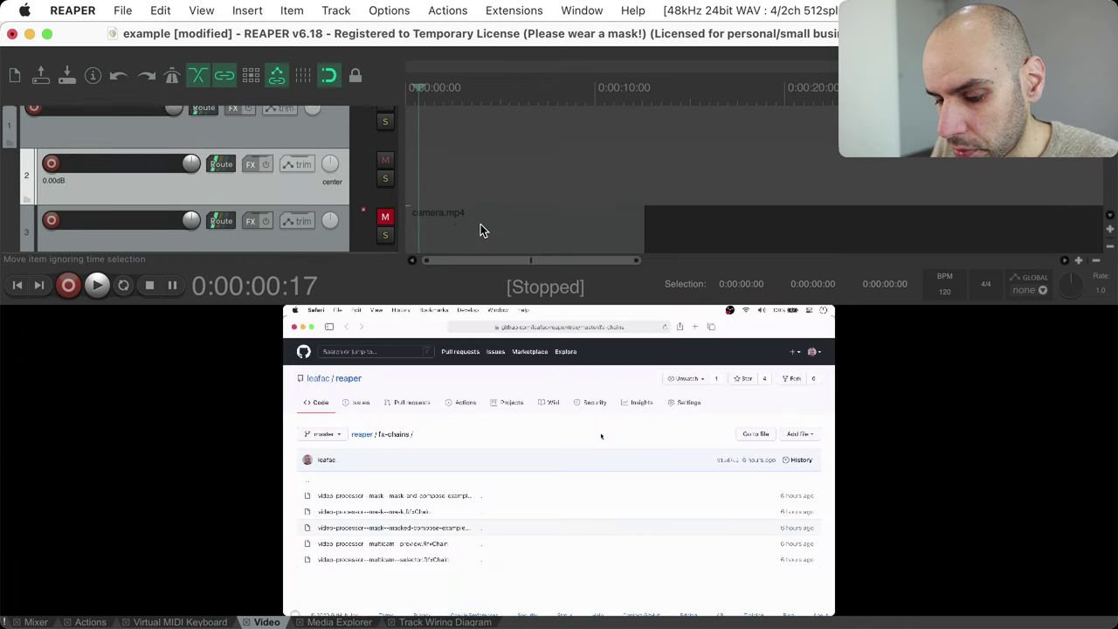
pyautogui.click(385, 182)
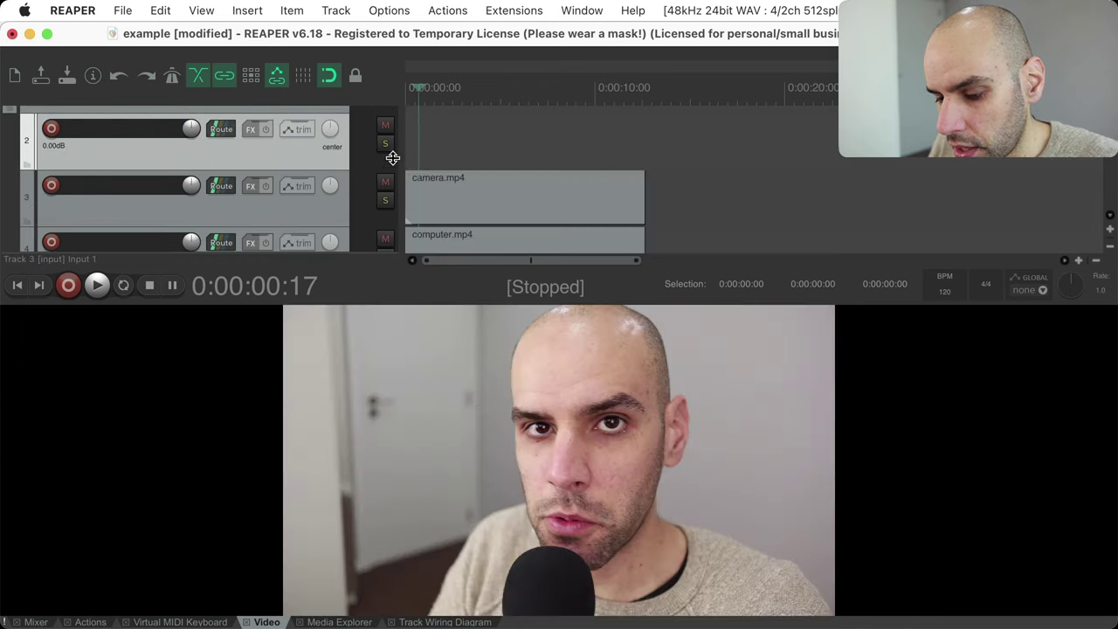
pyautogui.press('super+Tab')
pyautogui.press('super+Tab')
pyautogui.press('super+Tab')
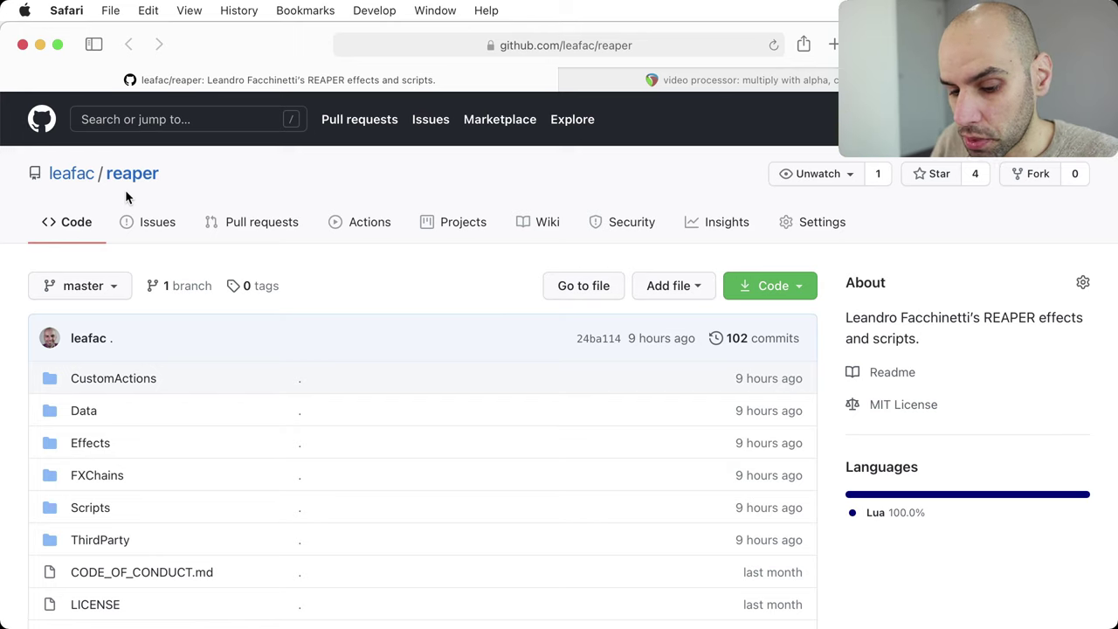
# - Open the Data and FXChains folders in new tabs and select the ReaPack repository URL
pyautogui.scroll(-4, 125, 193)
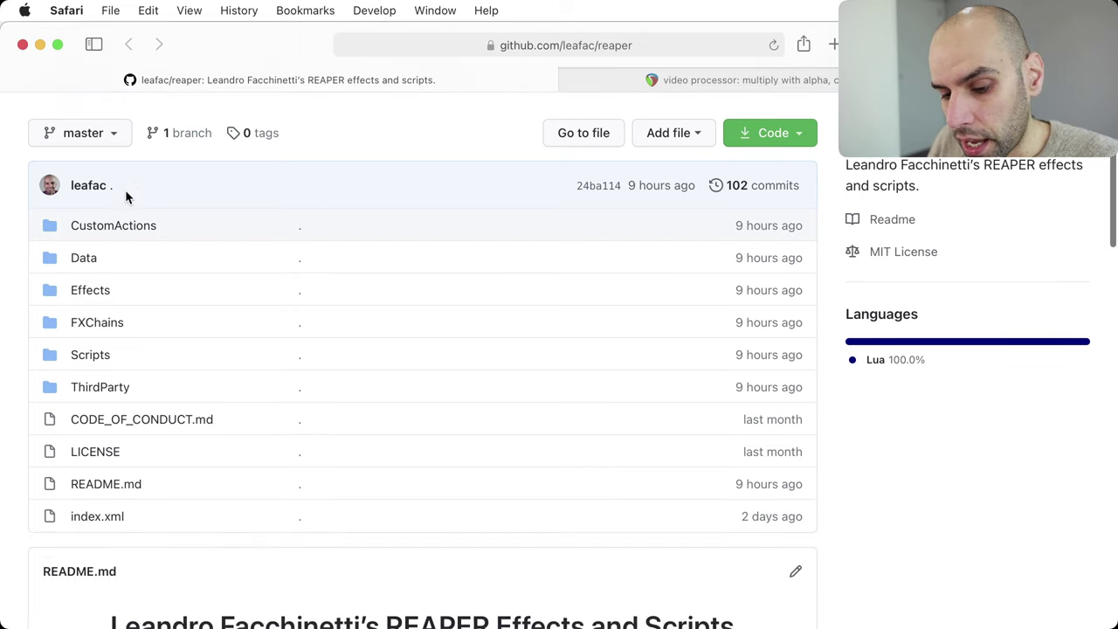
pyautogui.keyDown('super'); pyautogui.click(82, 257); pyautogui.keyUp('super')
pyautogui.keyDown('super'); pyautogui.click(97, 323); pyautogui.keyUp('super')
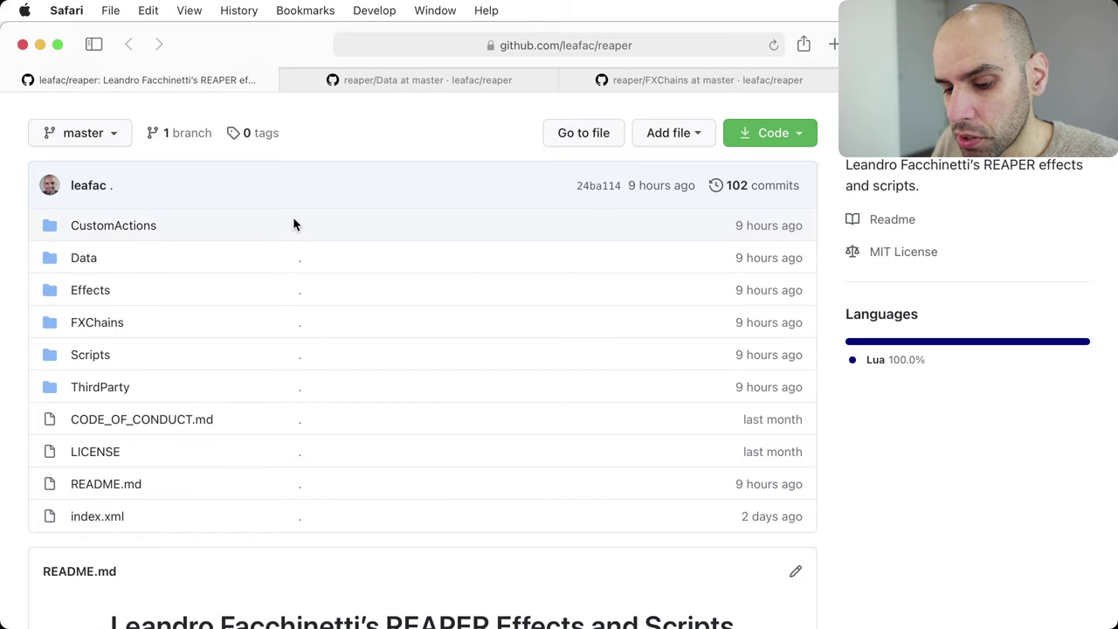
pyautogui.scroll(-10, 293, 224)
pyautogui.scroll(-2, 294, 225)
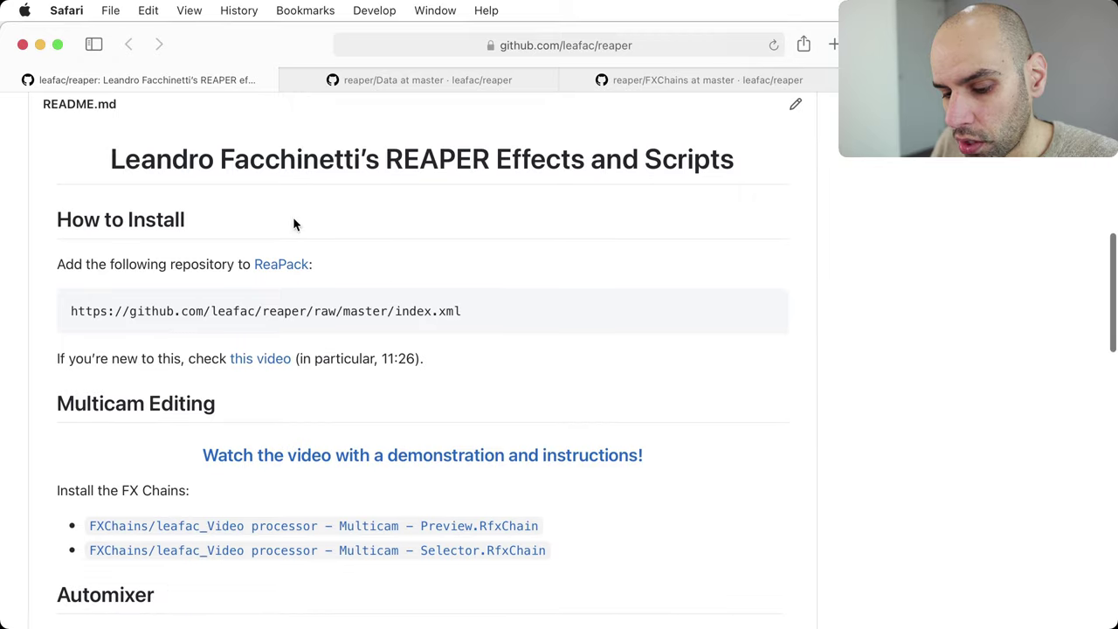
pyautogui.tripleClick(56, 310)
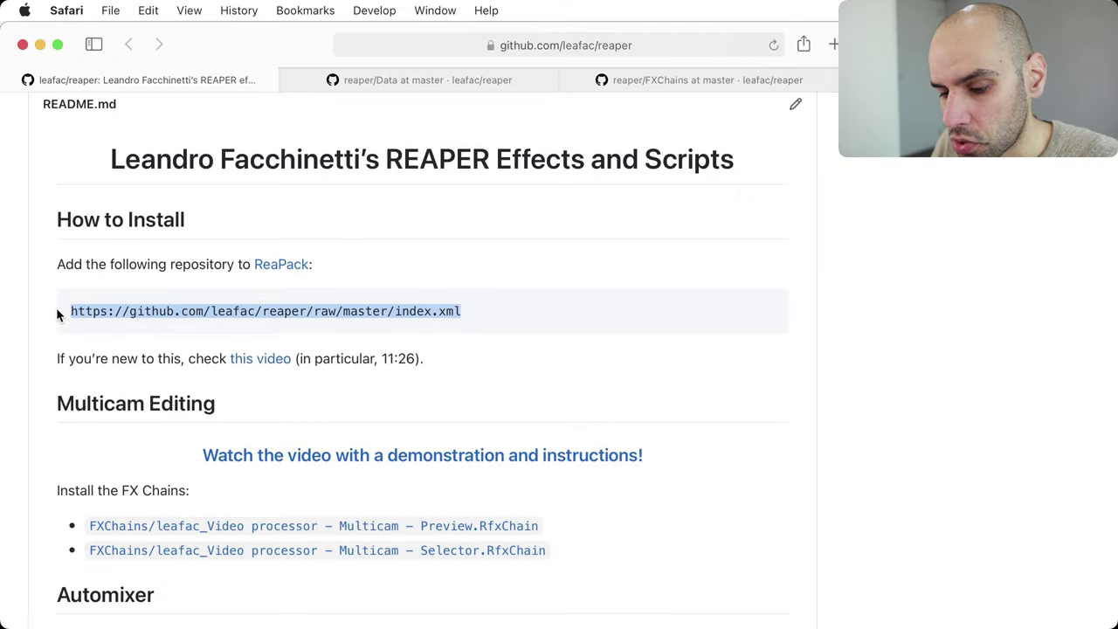
pyautogui.scroll(15, 56, 307)
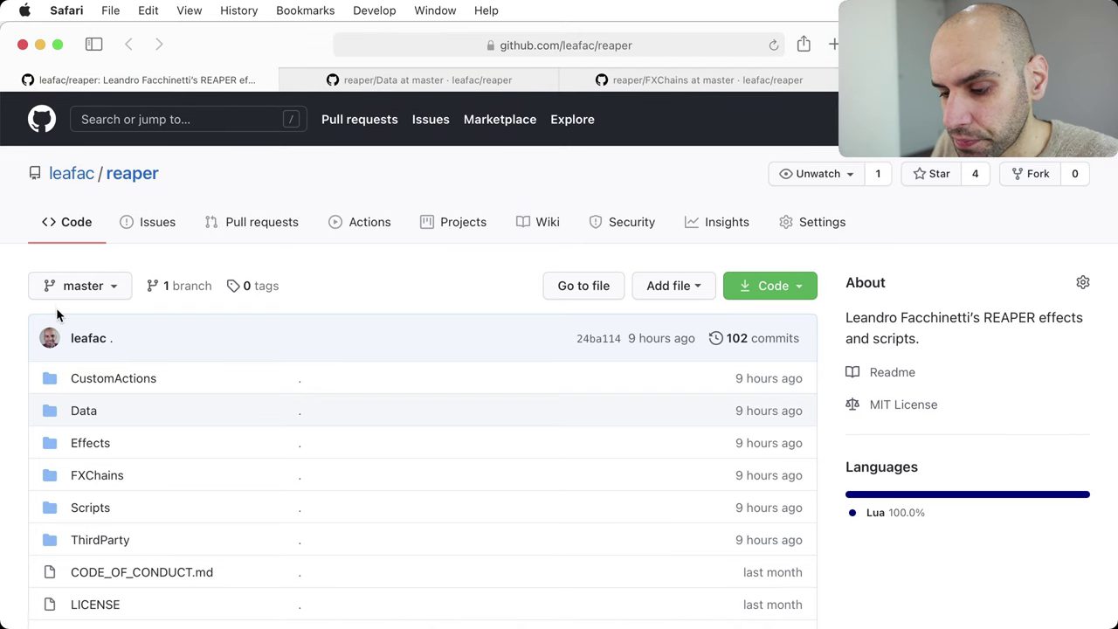
# - Open the raw text of the Mask and overlay example RfxChain file from FXChains
pyautogui.hotkey('ctrl', 'Tab')
pyautogui.hotkey('ctrl', 'Tab')
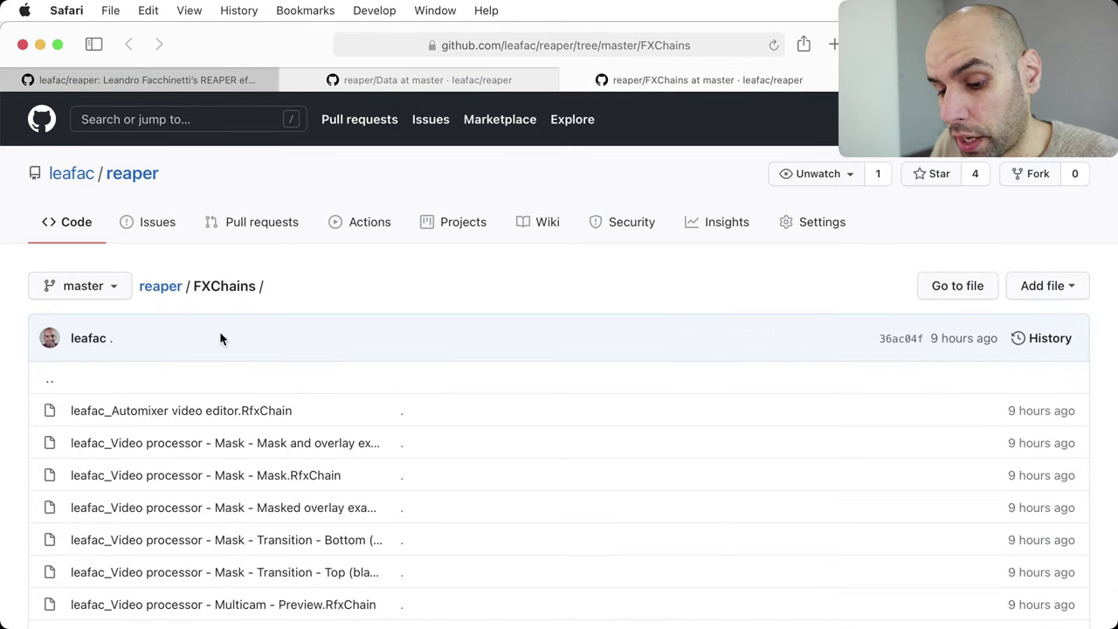
pyautogui.scroll(-3, 288, 332)
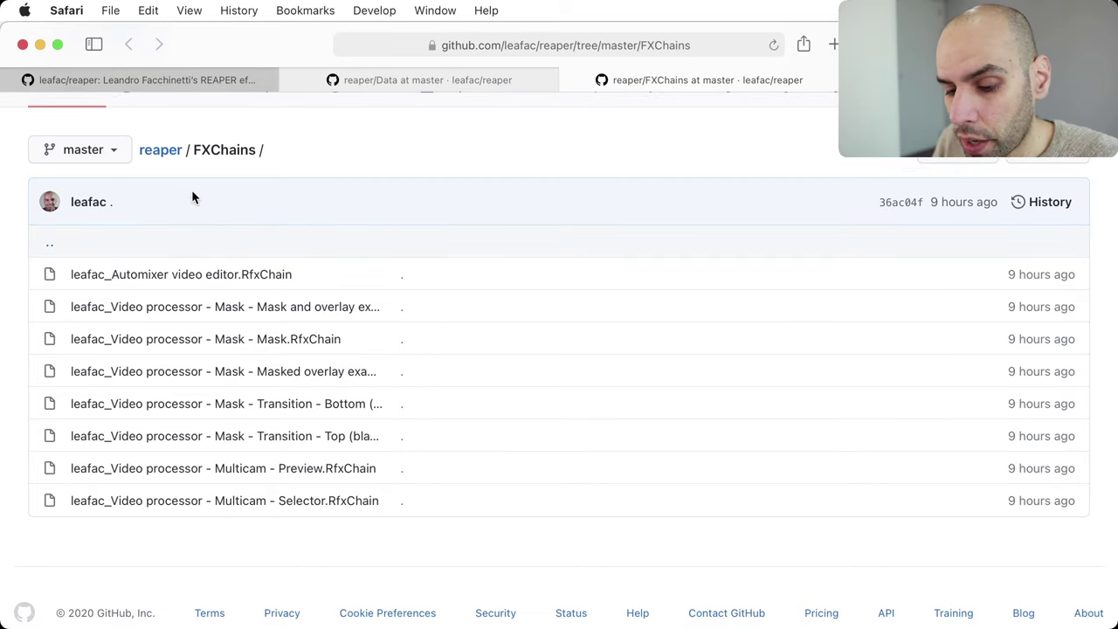
pyautogui.scroll(-1, 205, 242)
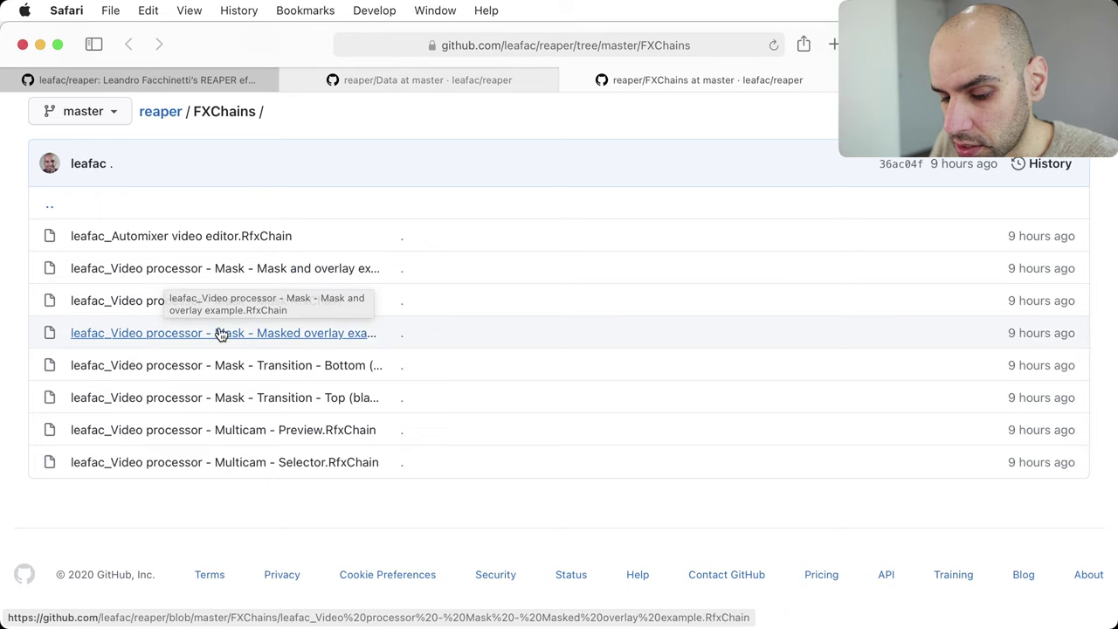
pyautogui.click(209, 269)
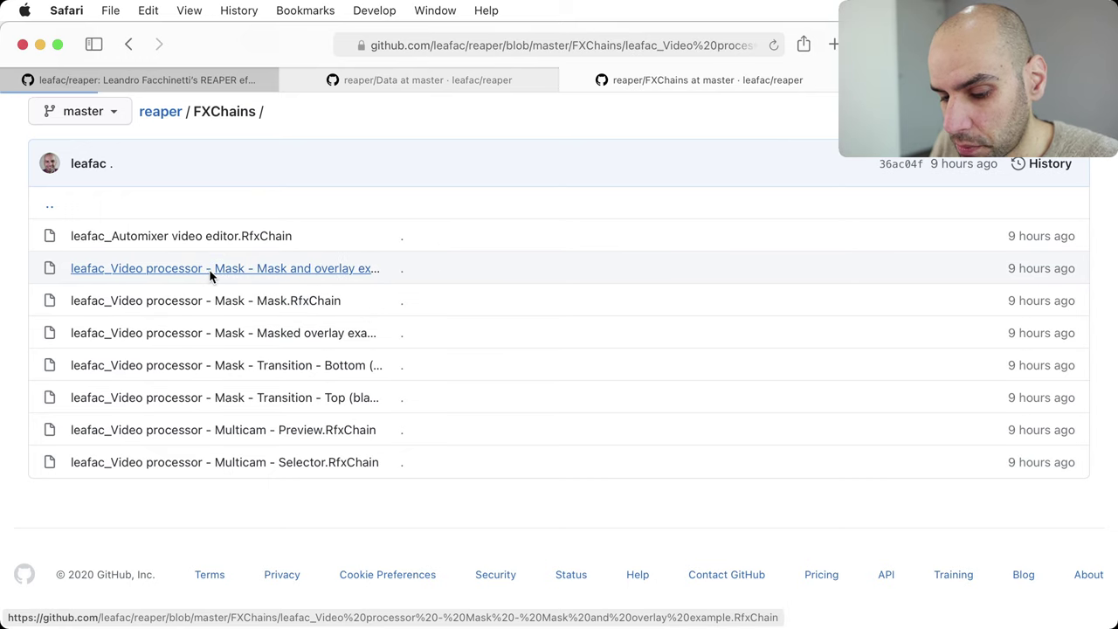
pyautogui.click(912, 441)
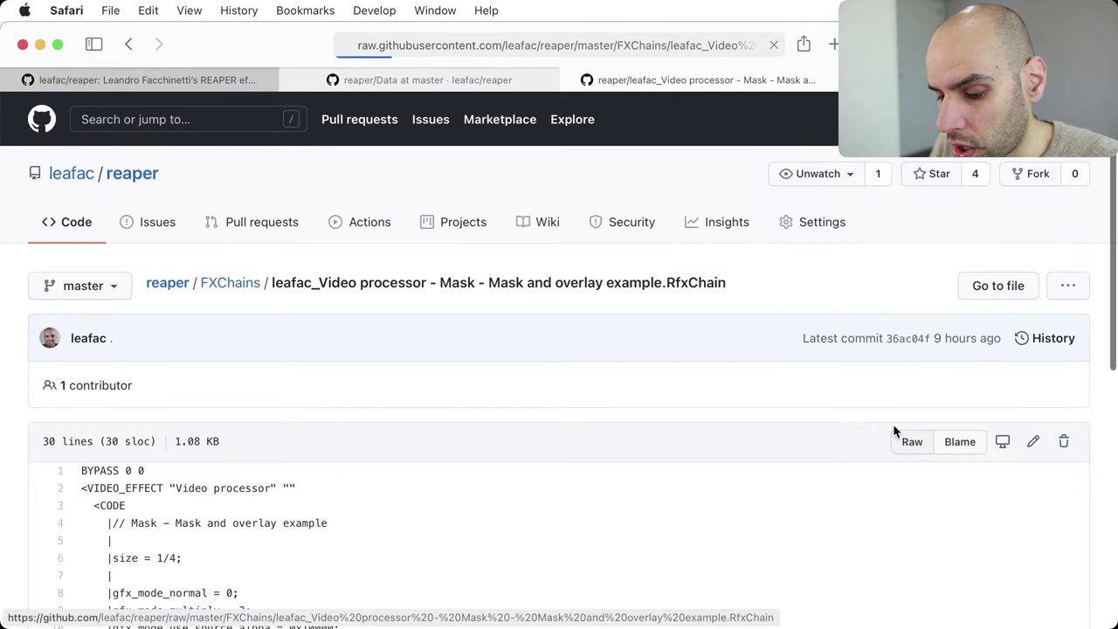
# - Point the raw chain file's save dialog at ~/Library/Application Support/REAPER/FXChains/, then return to REAPER
pyautogui.press('super+s')
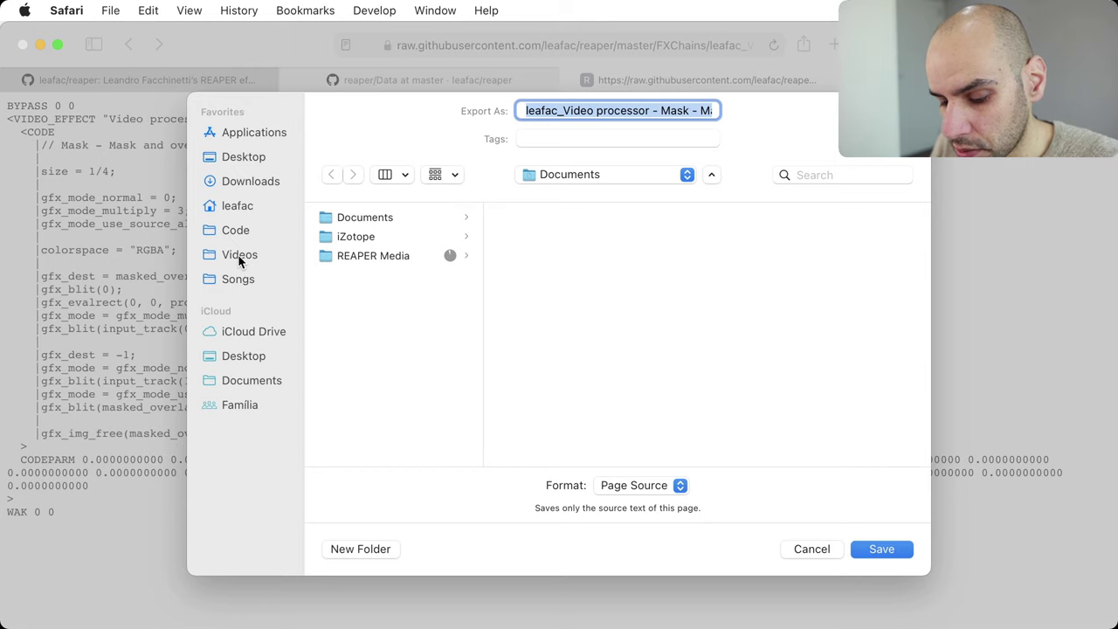
pyautogui.press('shift+super+g')
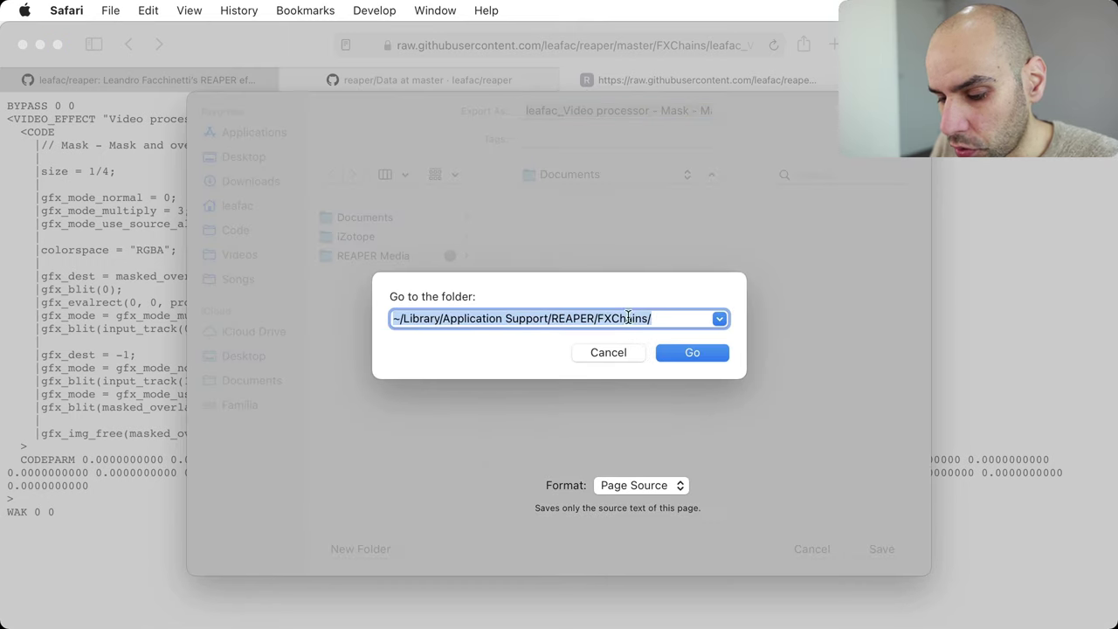
pyautogui.click(678, 352)
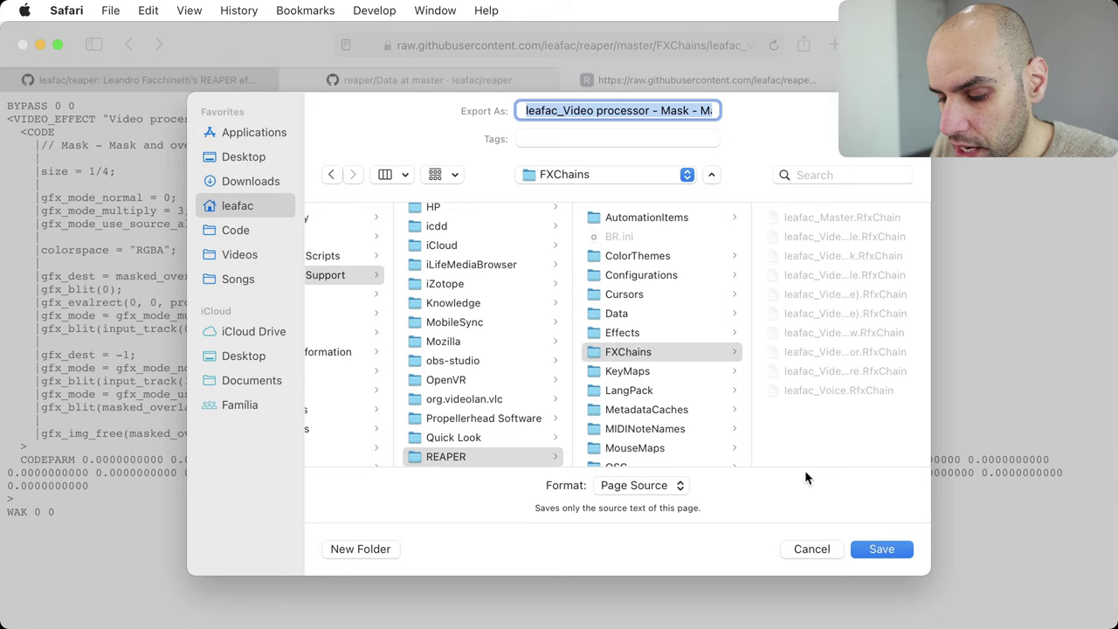
pyautogui.press('super+Tab')
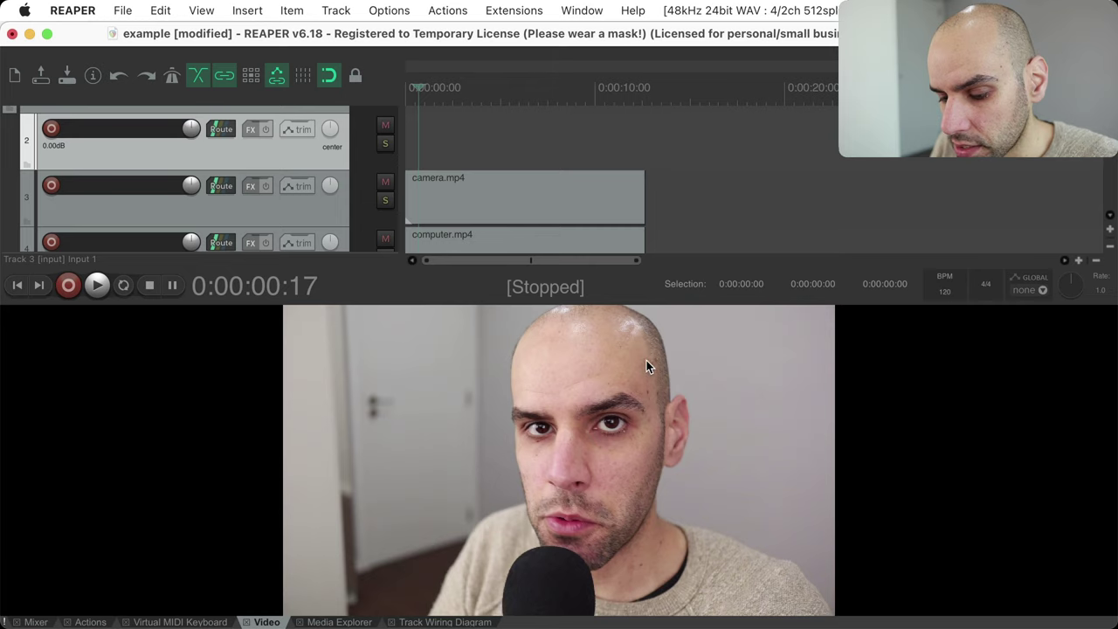
# - Reveal REAPER's resource path in Finder from the Options menu
pyautogui.click(447, 10)
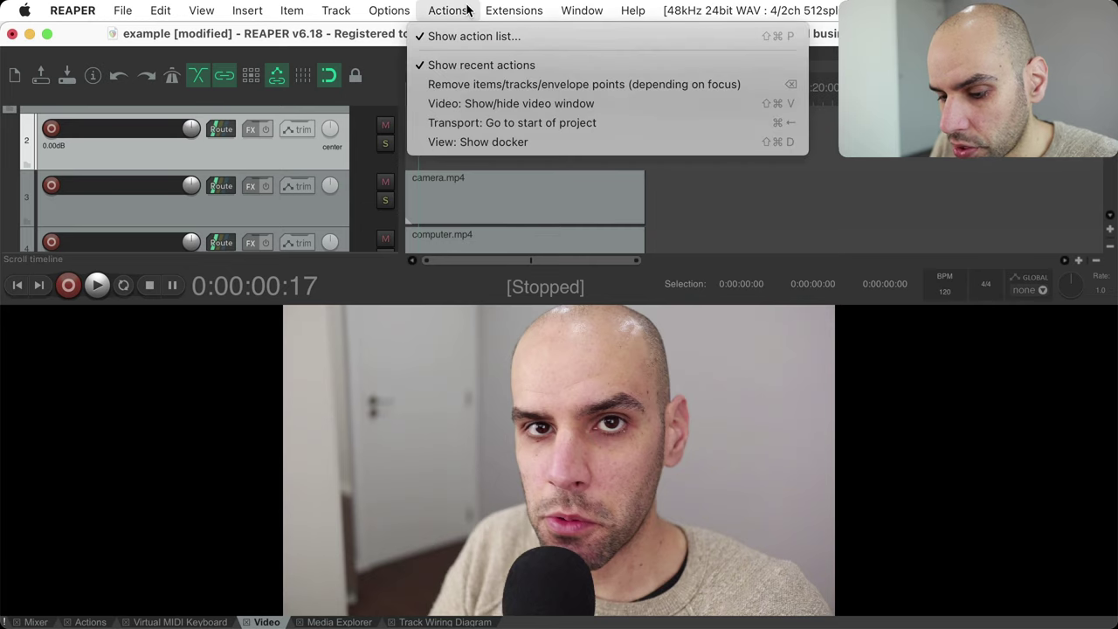
pyautogui.moveTo(389, 9)
pyautogui.moveTo(494, 614)
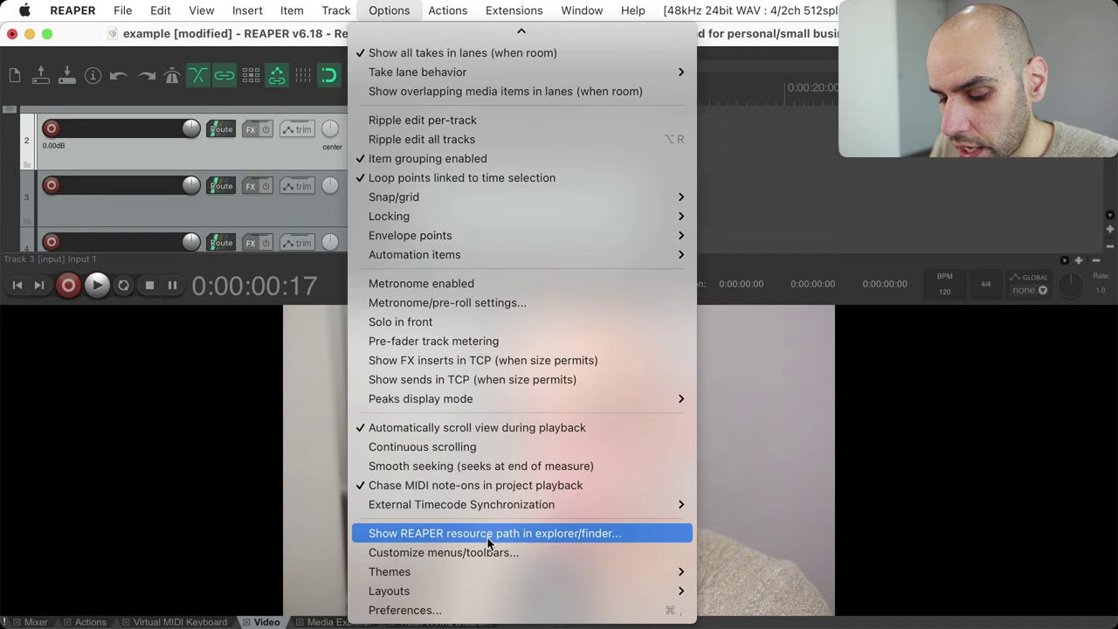
pyautogui.click(525, 534)
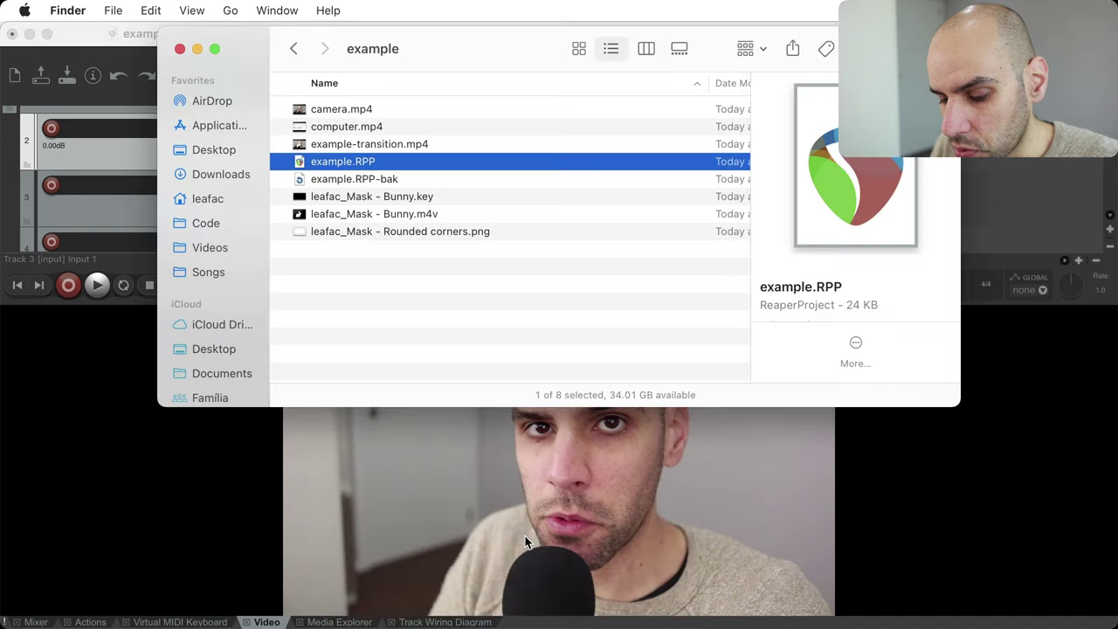
# - Expand the FXChains folder and select six leafac_Video processor .RfxChain files
pyautogui.scroll(-10, 821, 367)
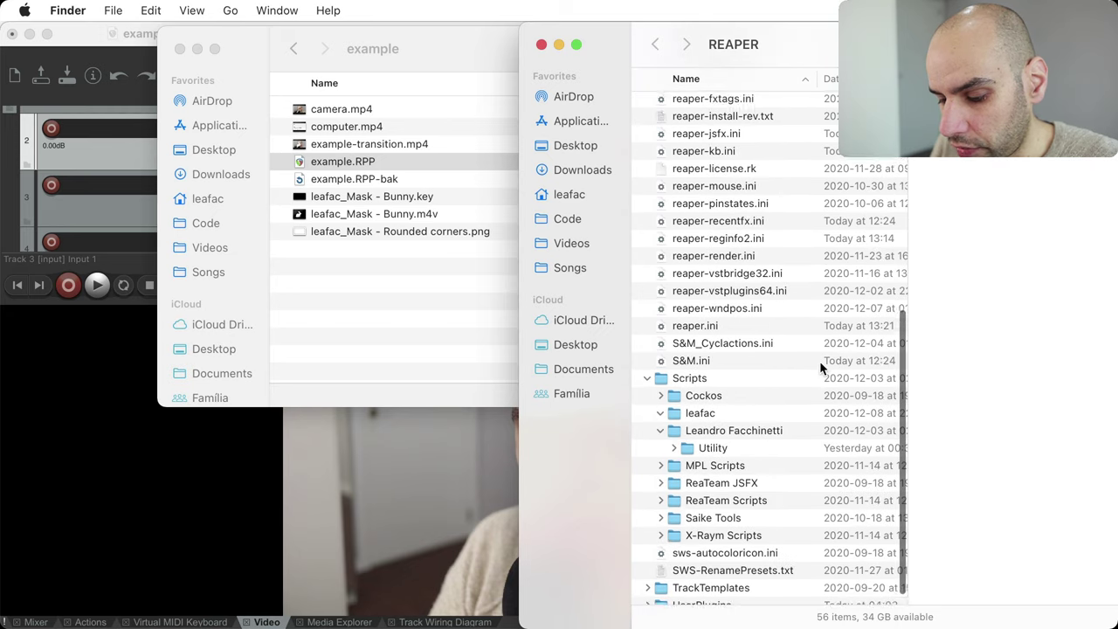
pyautogui.scroll(10, 819, 361)
pyautogui.click(679, 229)
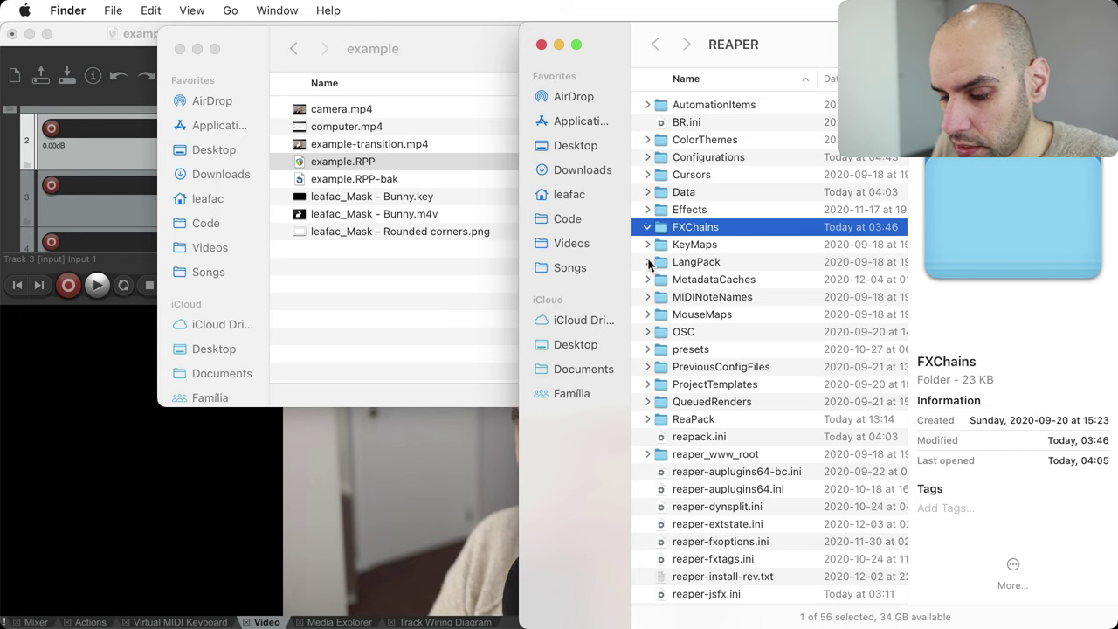
pyautogui.press('Down')
pyautogui.press('Down')
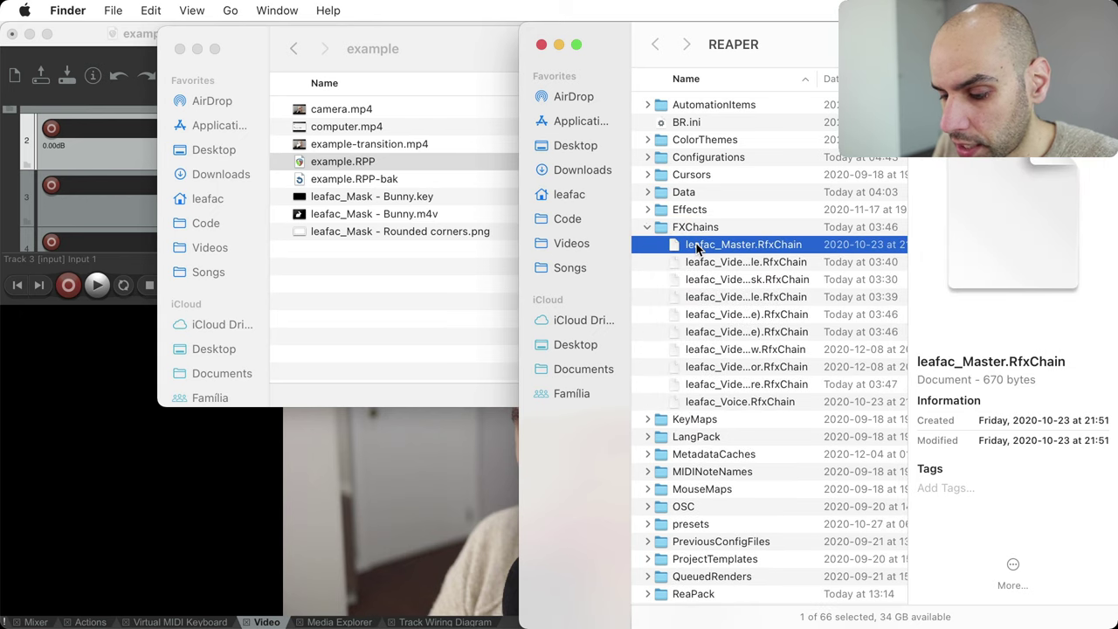
pyautogui.hotkey('shift', 'Down')
pyautogui.hotkey('shift', 'Down')
pyautogui.hotkey('shift', 'Down')
pyautogui.hotkey('shift', 'Down')
pyautogui.hotkey('shift', 'Down')
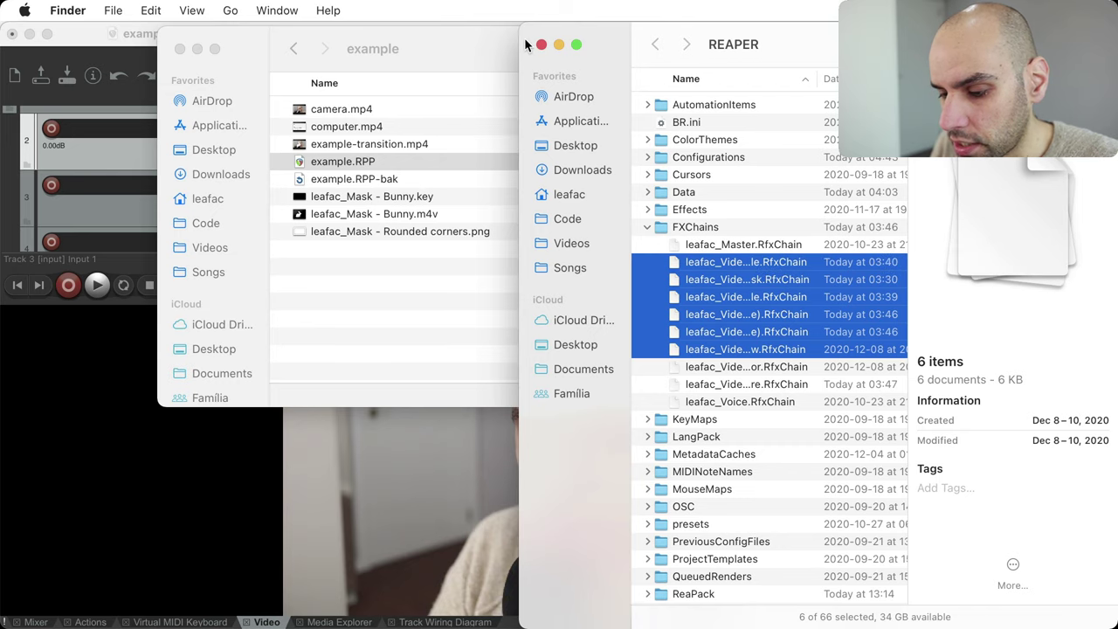
# - Cancel Safari's save dialog and close the raw chain tab, leaving the Data folder listing
pyautogui.hotkey('ctrl', 'Up')
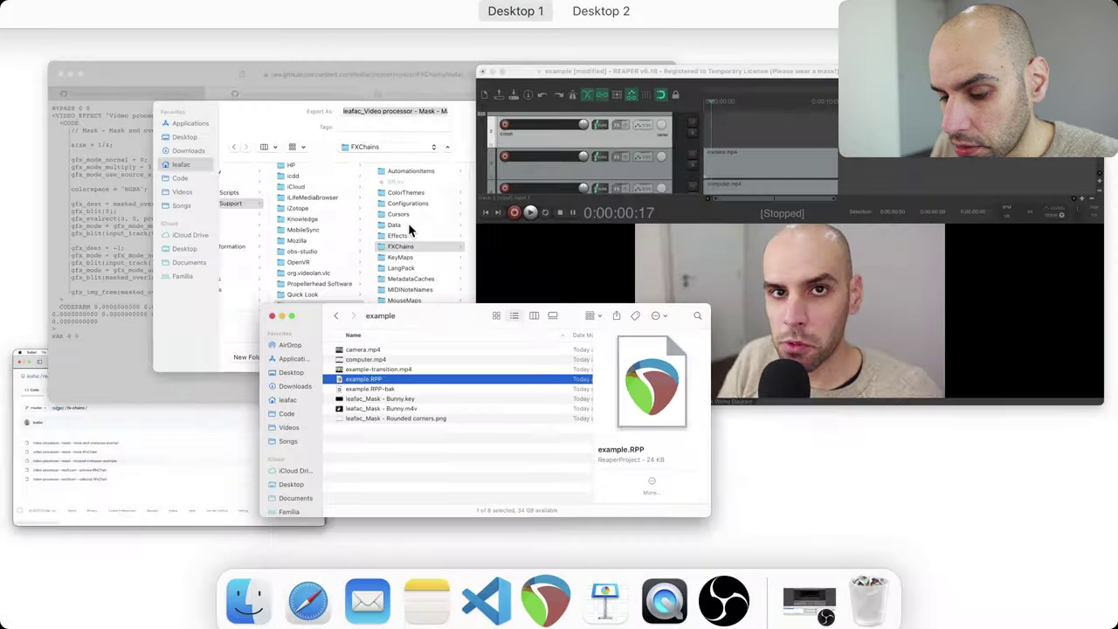
pyautogui.click(314, 250)
pyautogui.click(820, 551)
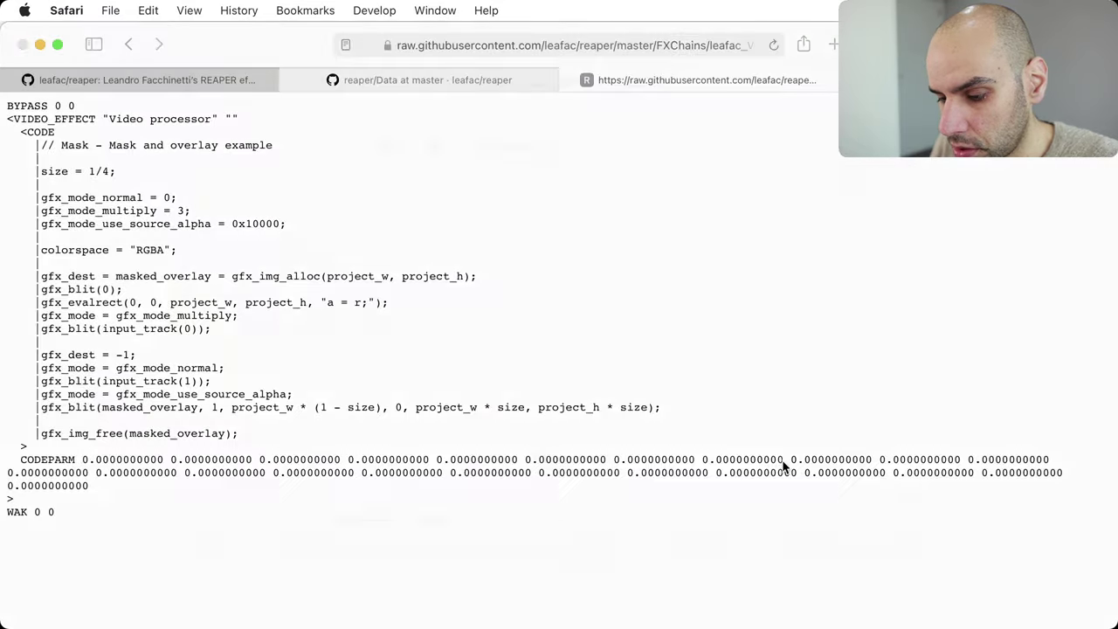
pyautogui.press('super+w')
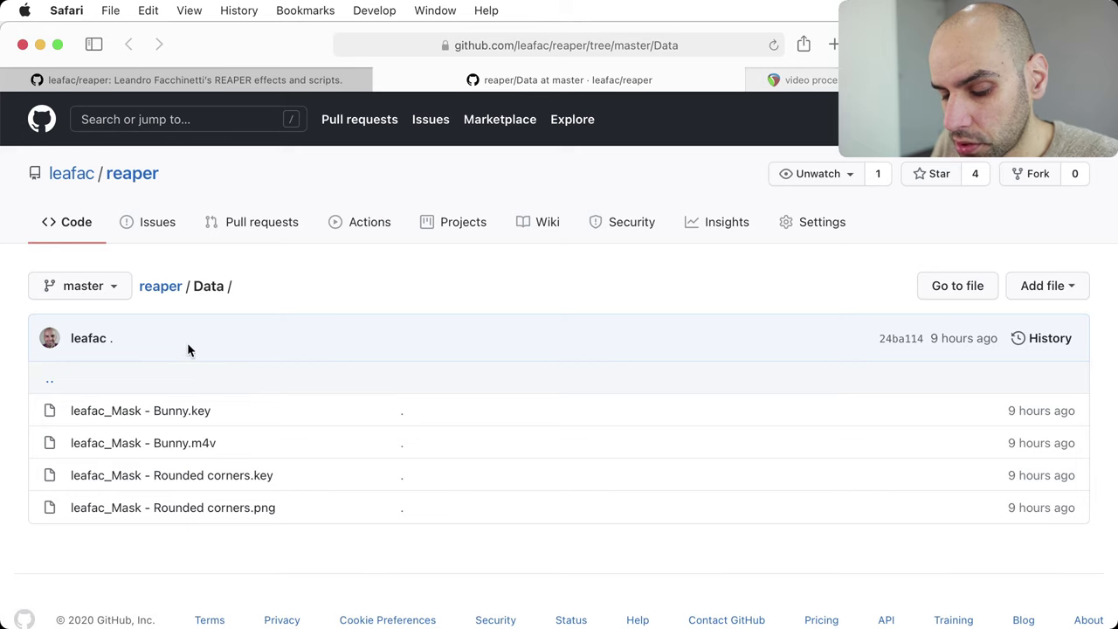
pyautogui.scroll(-1, 186, 348)
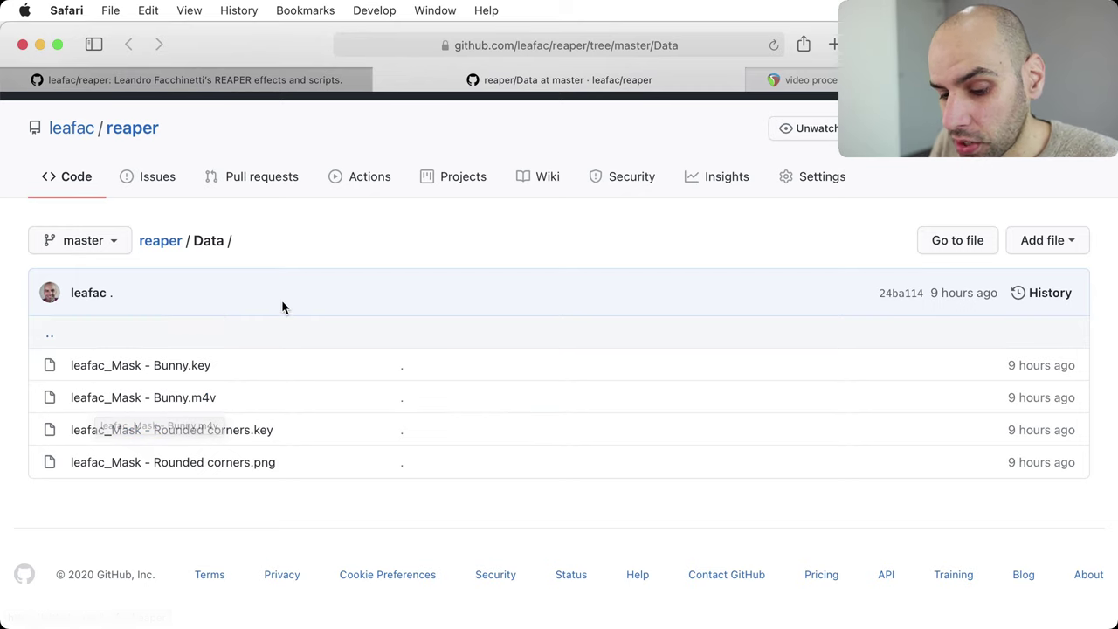
pyautogui.press('super+Tab')
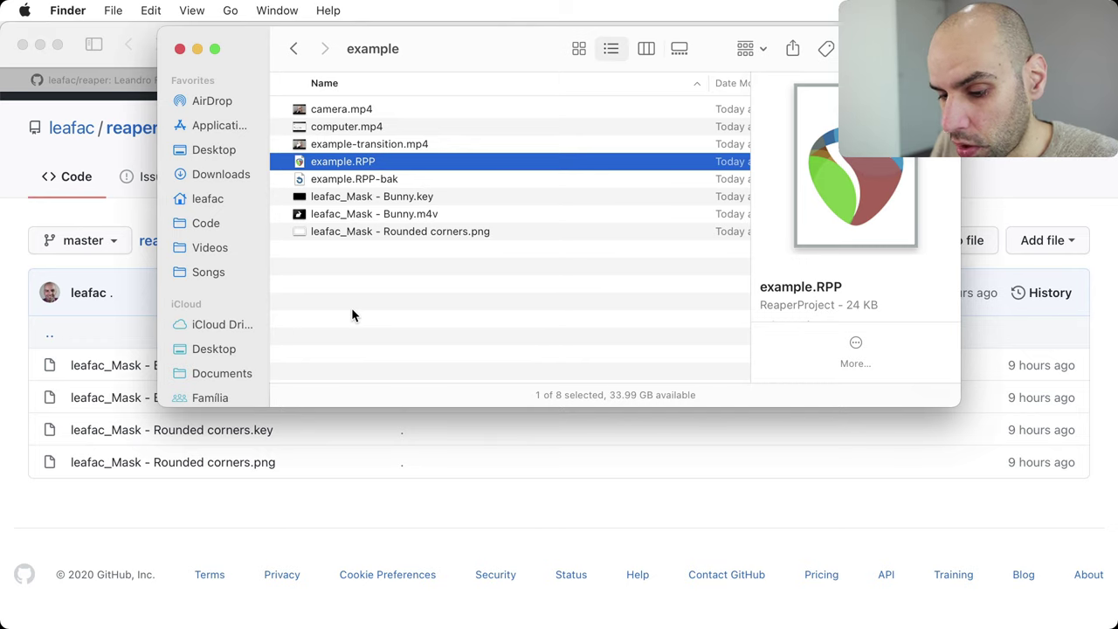
# - Bring REAPER to the front and open its Media Explorer
pyautogui.hotkey('ctrl', 'Up')
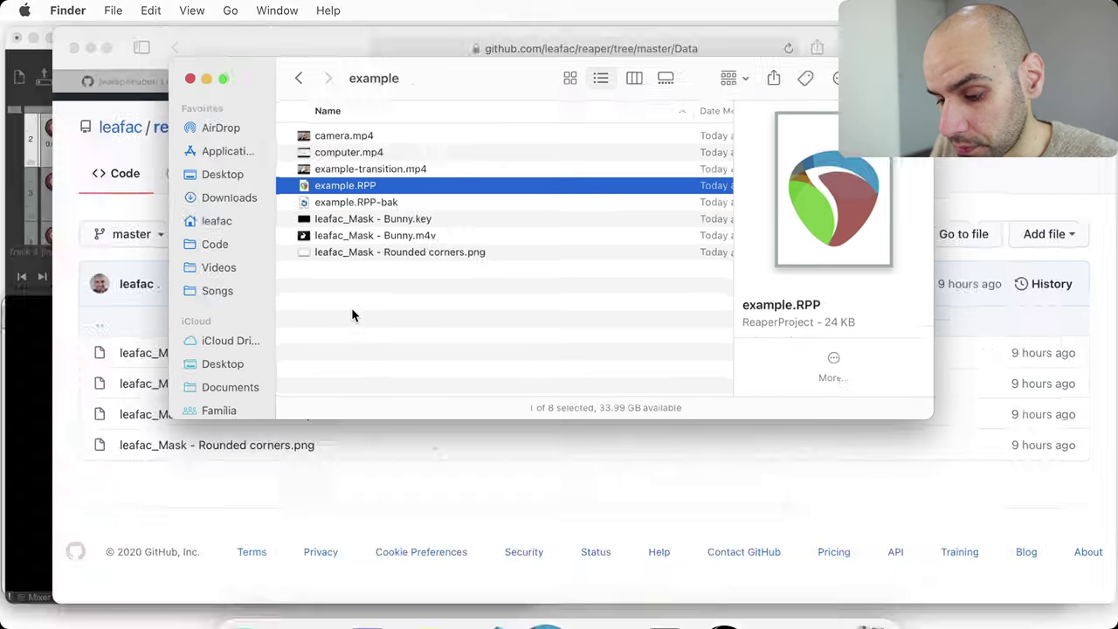
pyautogui.click(367, 290)
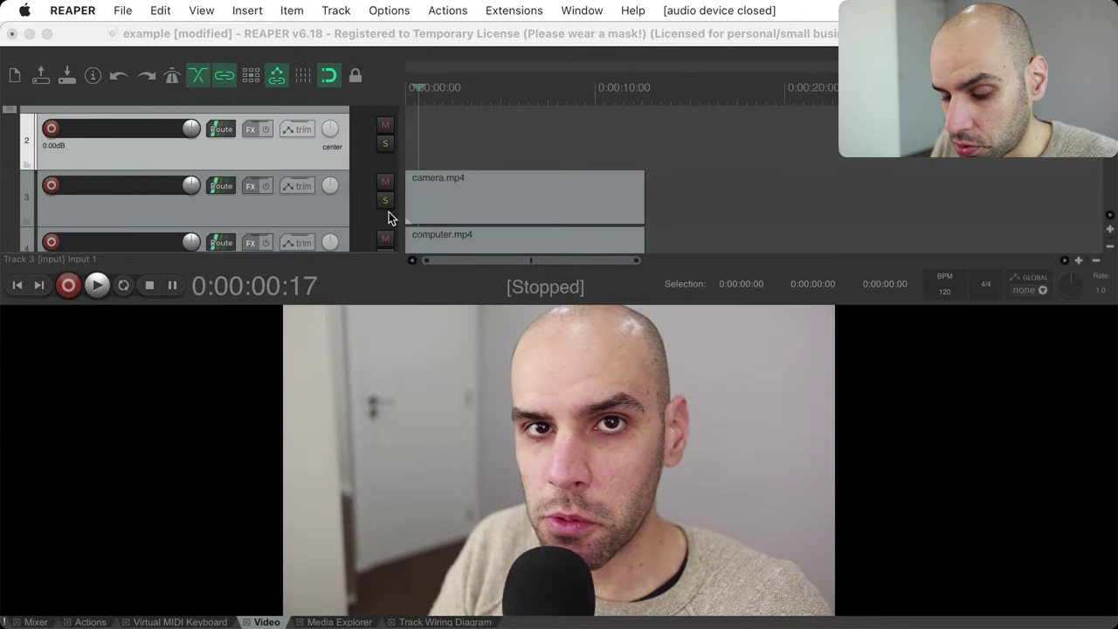
pyautogui.press('super+Tab')
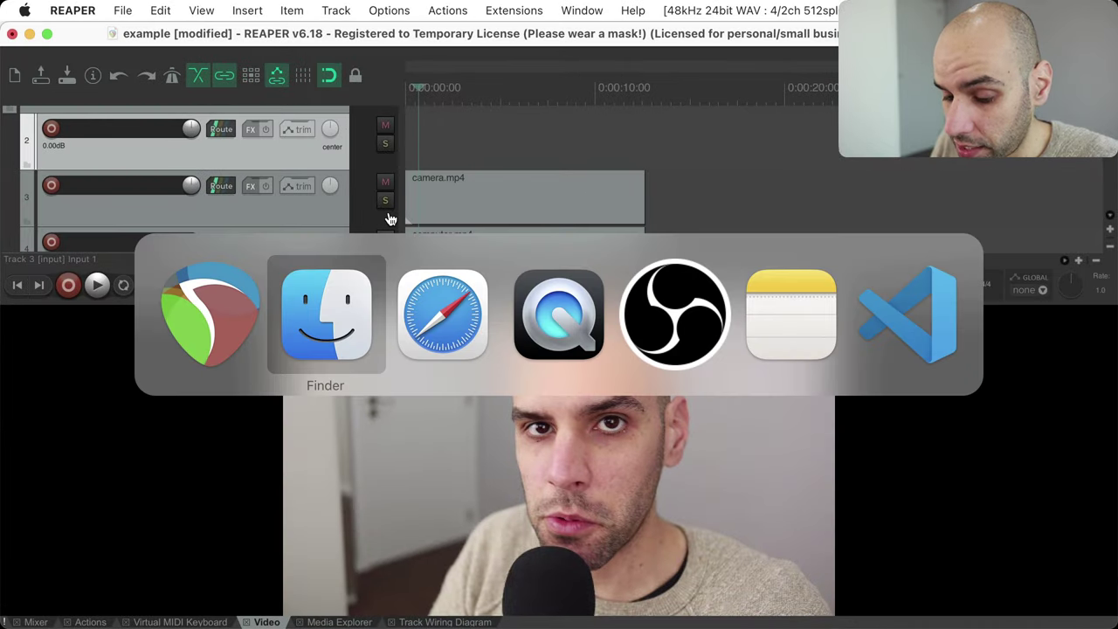
pyautogui.press('Escape')
pyautogui.press('super+alt+x')
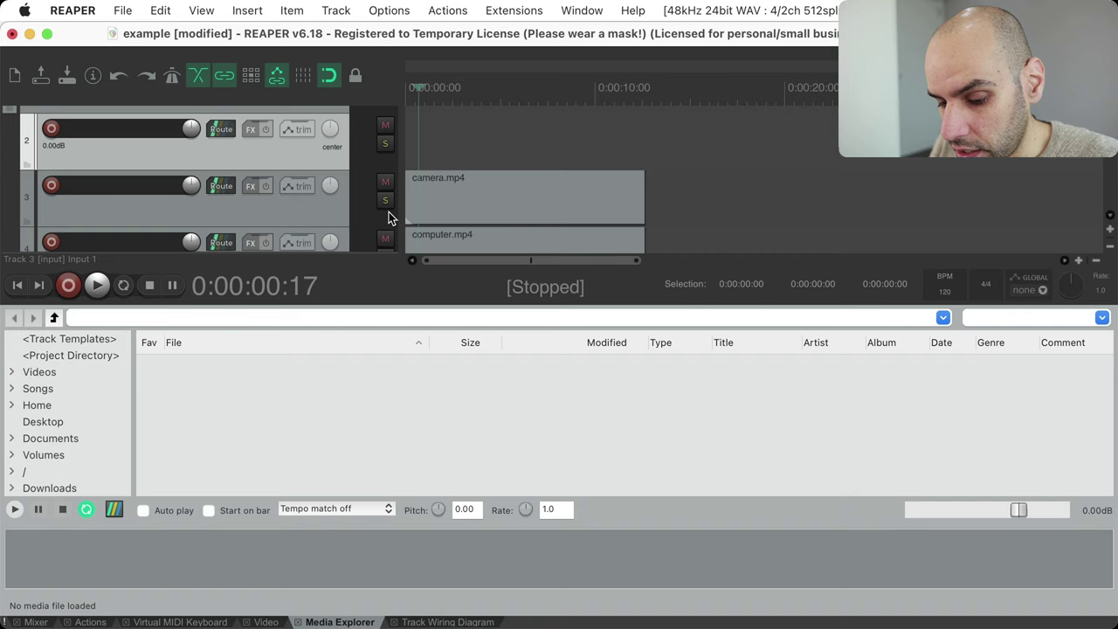
# - Open the Rounded corners.png file page in Safari, then return to REAPER
pyautogui.hotkey('ctrl', 'Up')
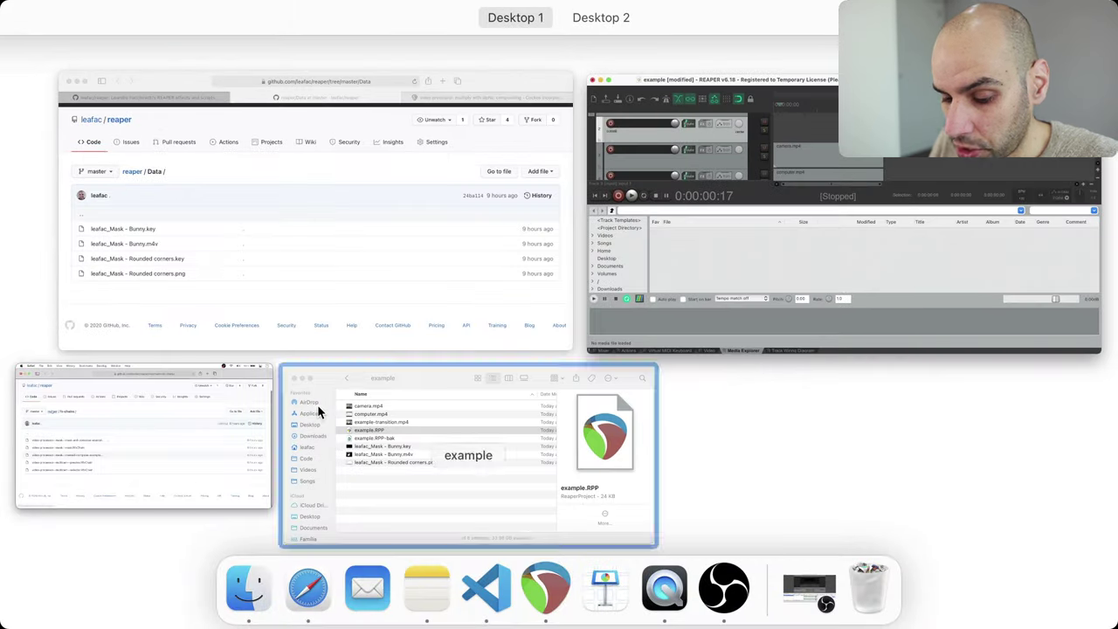
pyautogui.click(295, 297)
pyautogui.click(219, 467)
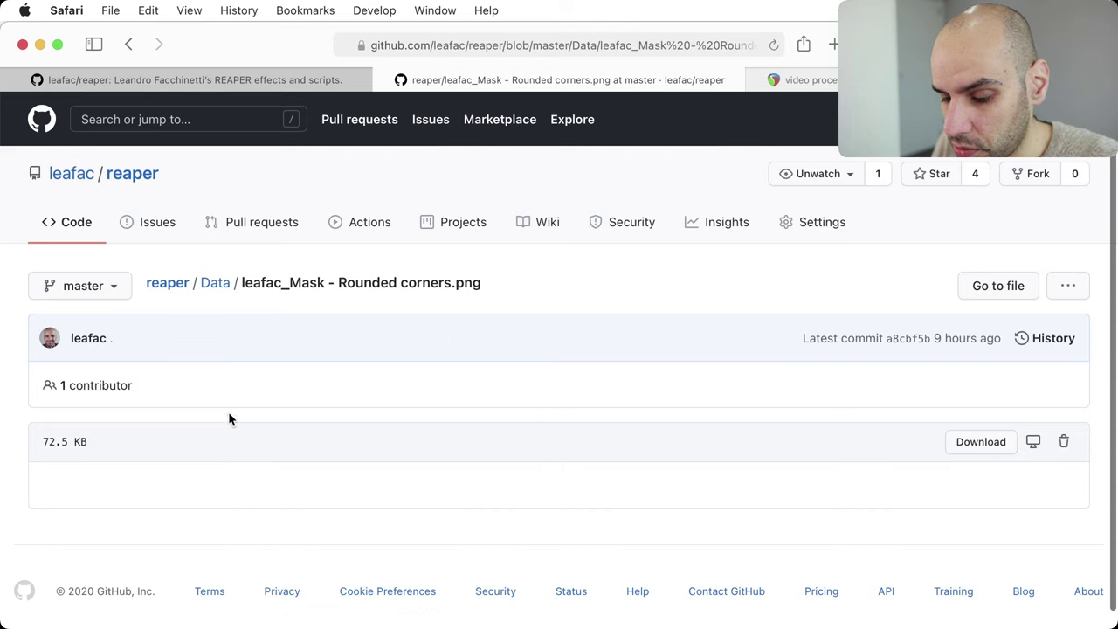
pyautogui.scroll(-2, 796, 312)
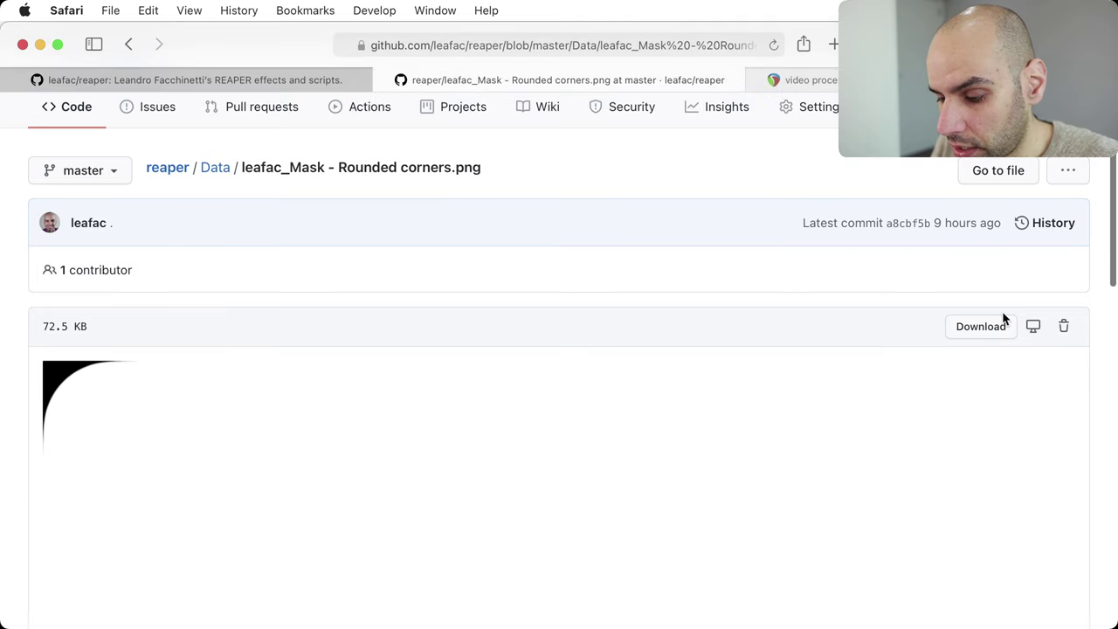
pyautogui.press('super+Tab')
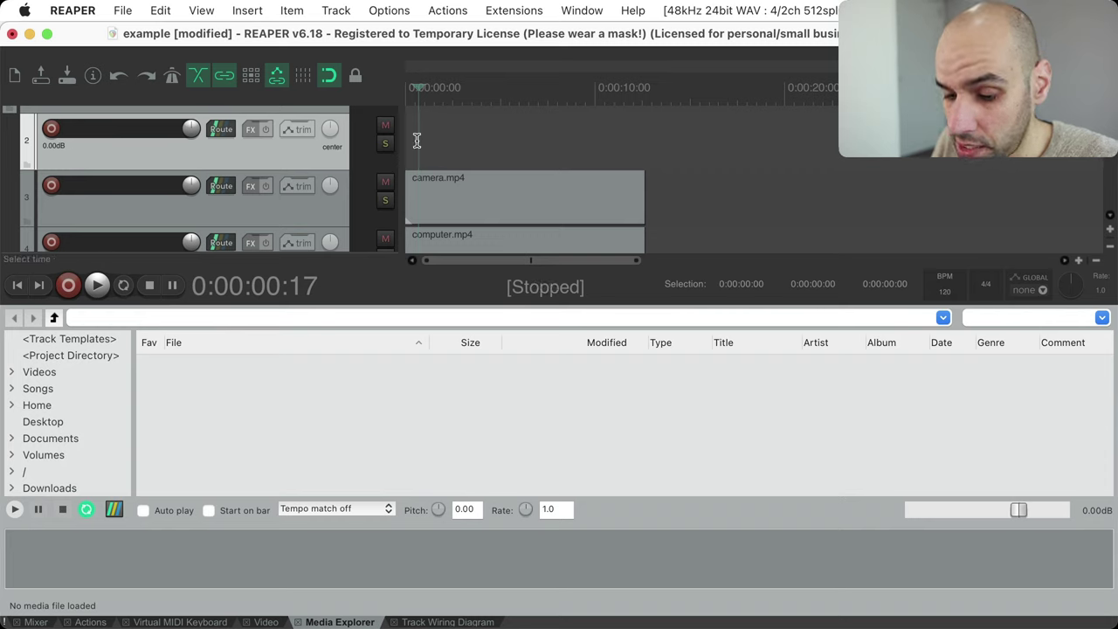
# - Drag Rounded corners.png from the project directory in Media Explorer onto the start of track 2
pyautogui.click(83, 355)
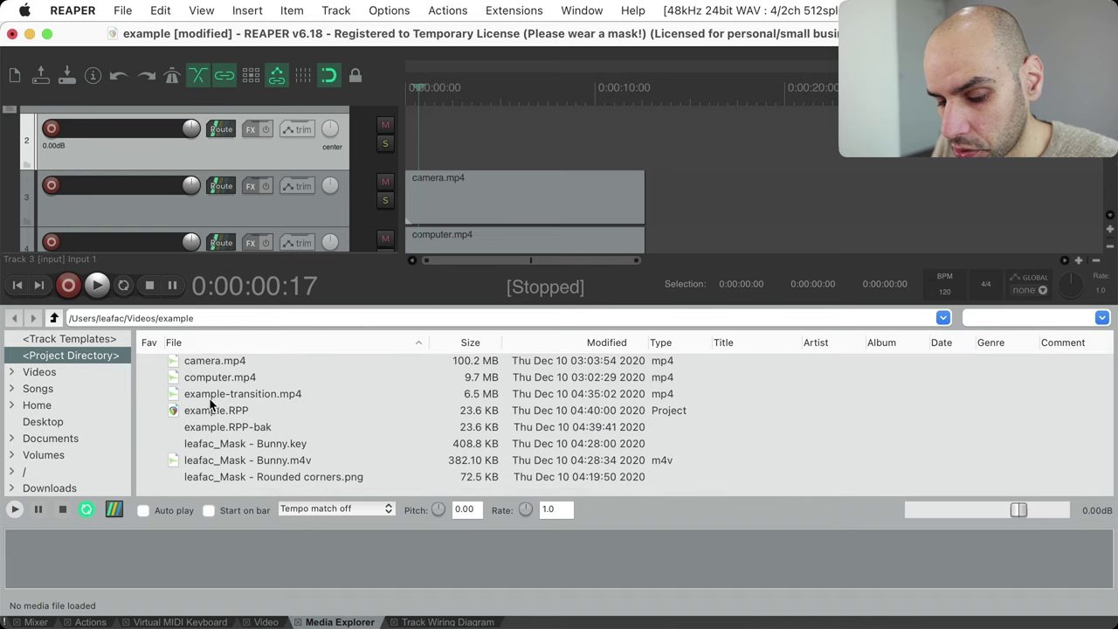
pyautogui.click(221, 464)
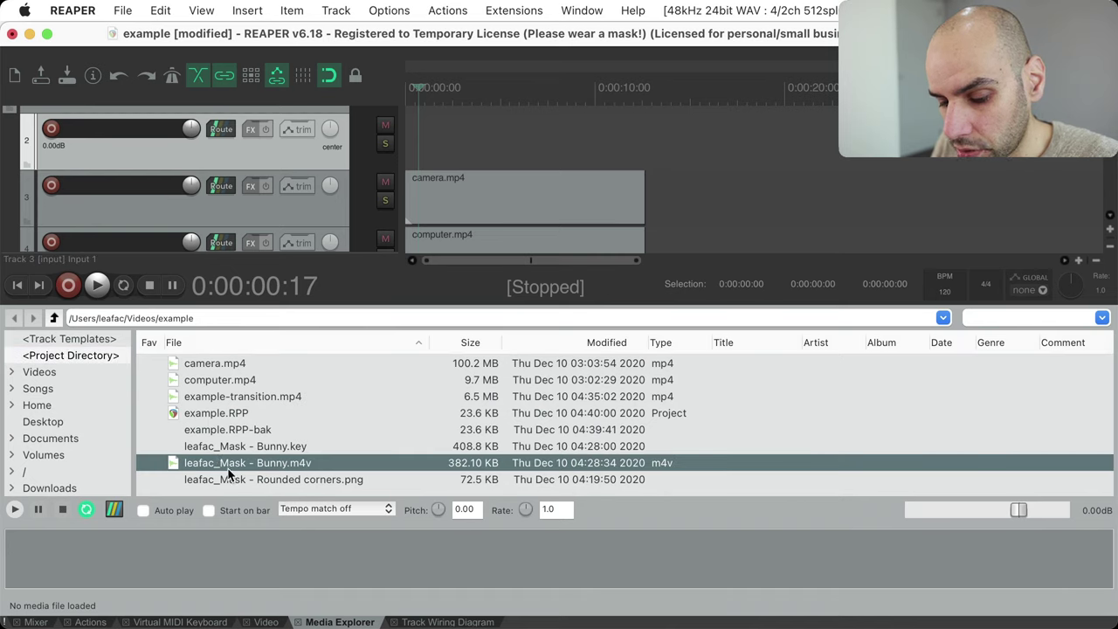
pyautogui.click(232, 481)
pyautogui.moveTo(250, 480); pyautogui.dragTo(411, 140)
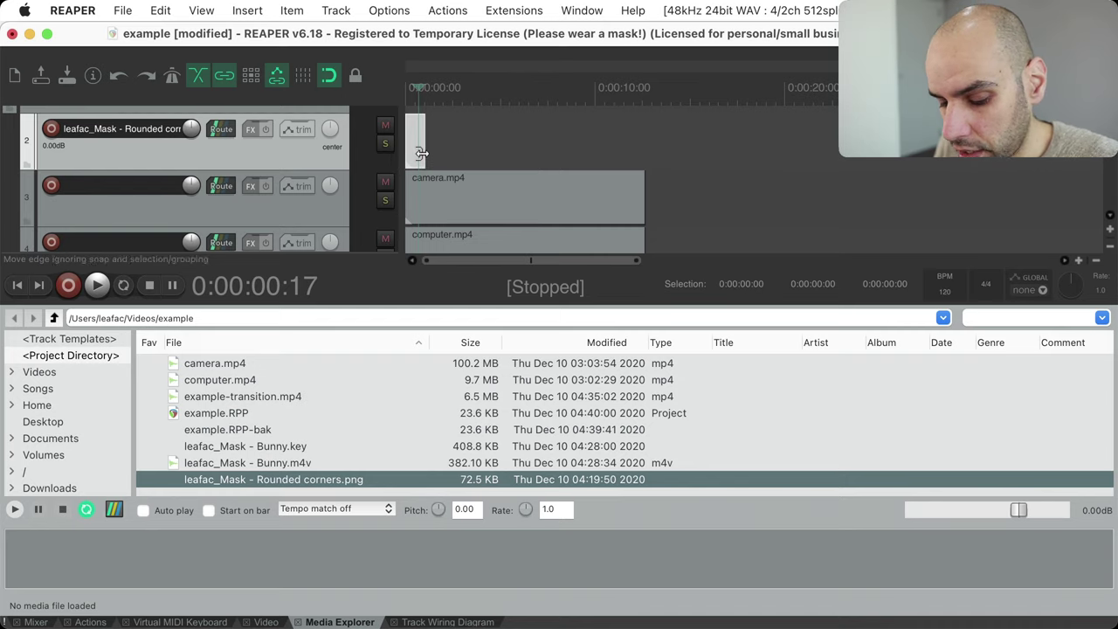
# - Close Media Explorer and stretch the mask item to about 12 seconds
pyautogui.press('super+alt+x')
pyautogui.scroll(2, 423, 174)
pyautogui.moveTo(421, 202); pyautogui.dragTo(642, 201)
pyautogui.scroll(5, 642, 201)
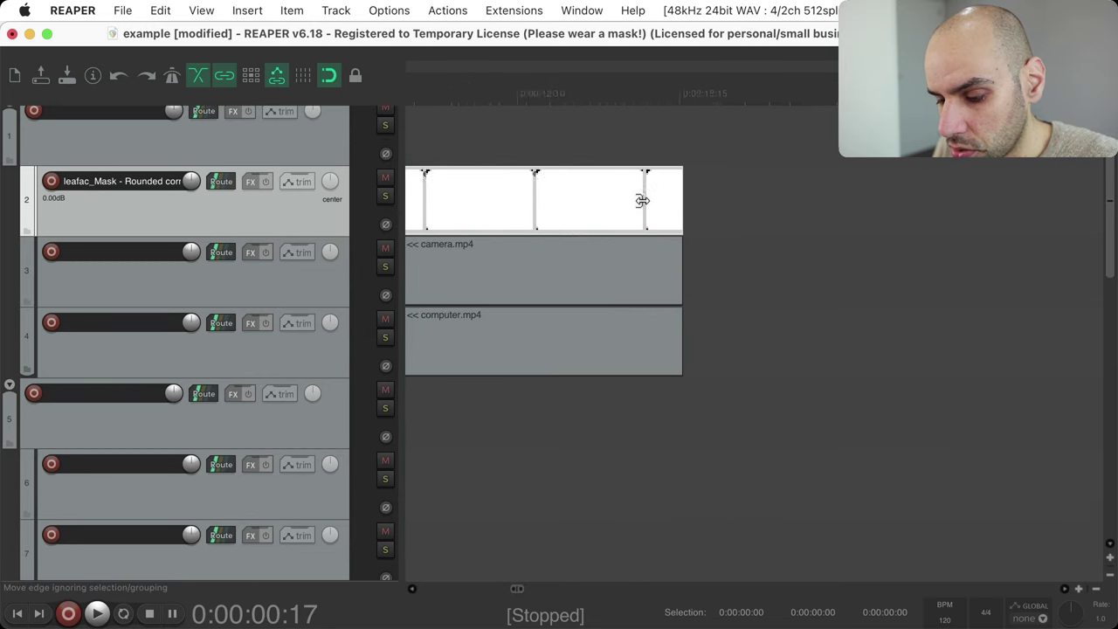
pyautogui.scroll(-6, 672, 256)
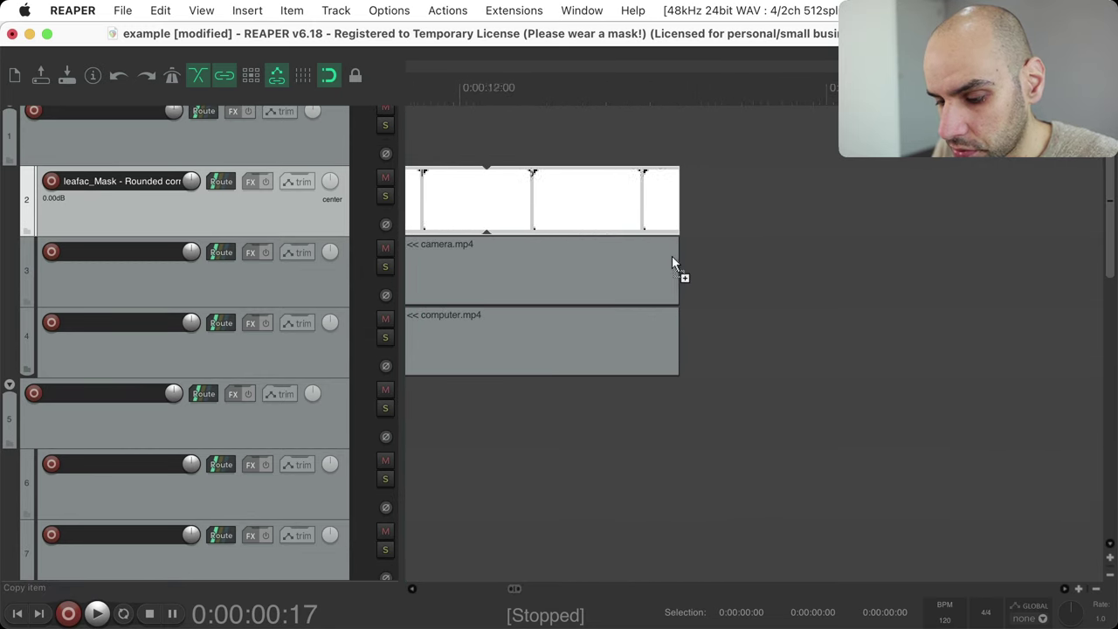
# - Select track 1, open the FX browser, and rescan so the new FX chains appear
pyautogui.click(456, 284)
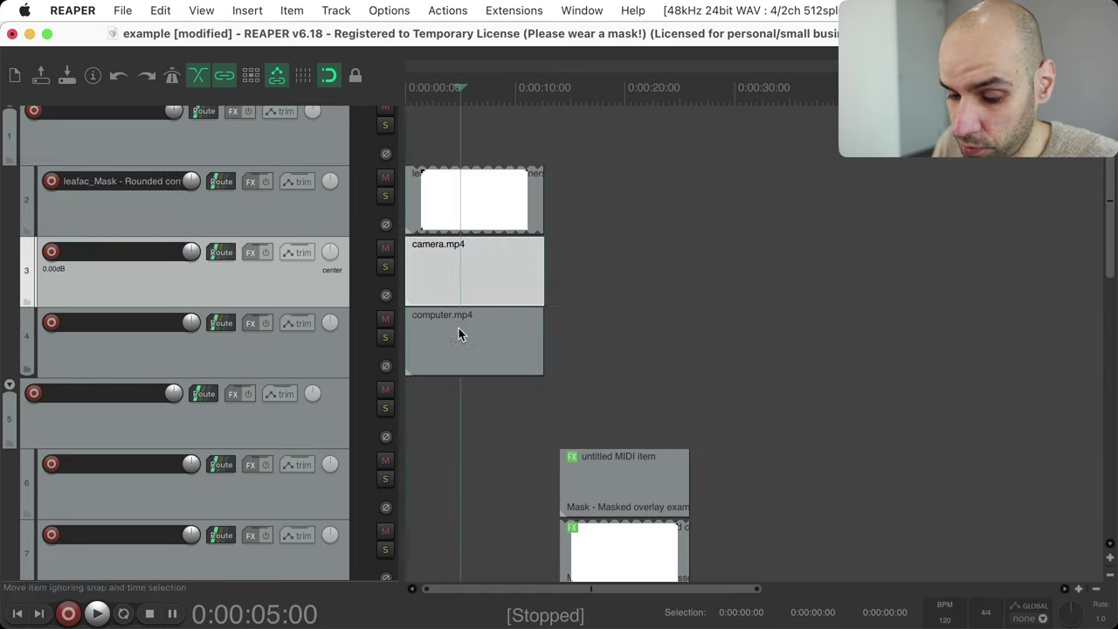
pyautogui.keyDown('ctrl'); pyautogui.click(459, 329); pyautogui.keyUp('ctrl')
pyautogui.click(448, 158)
pyautogui.press('shift')
pyautogui.press('f')
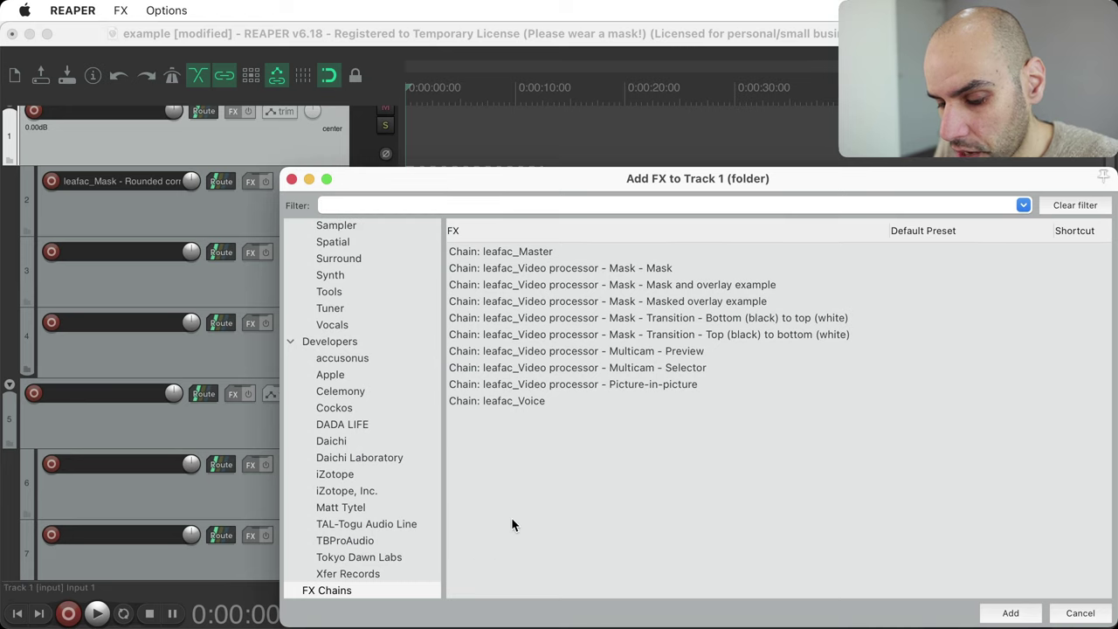
pyautogui.rightClick(492, 609)
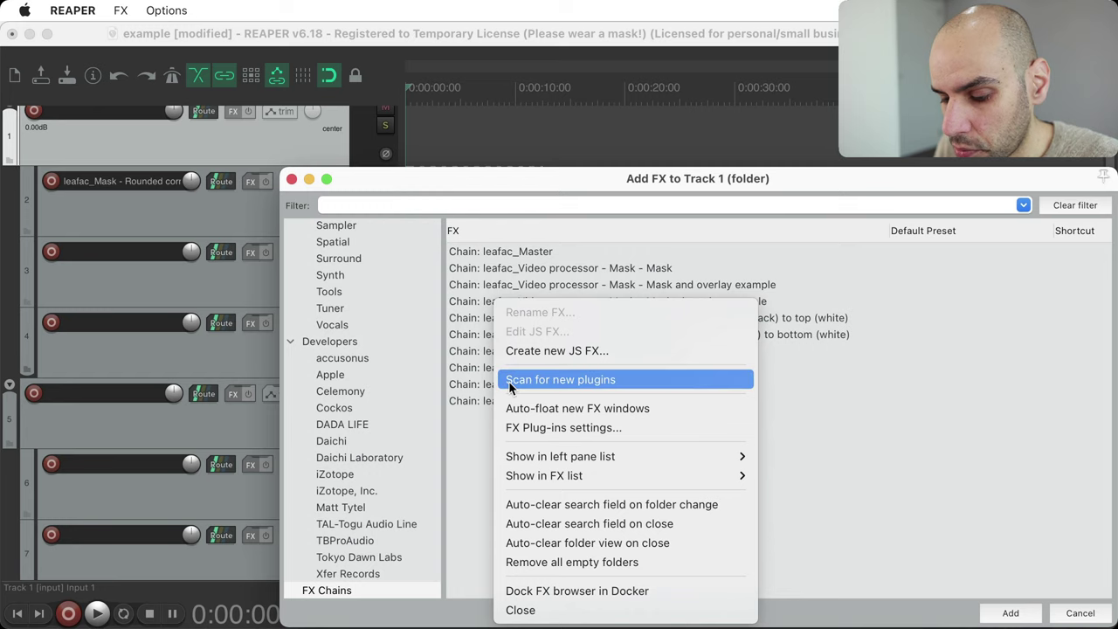
pyautogui.rightClick(456, 621)
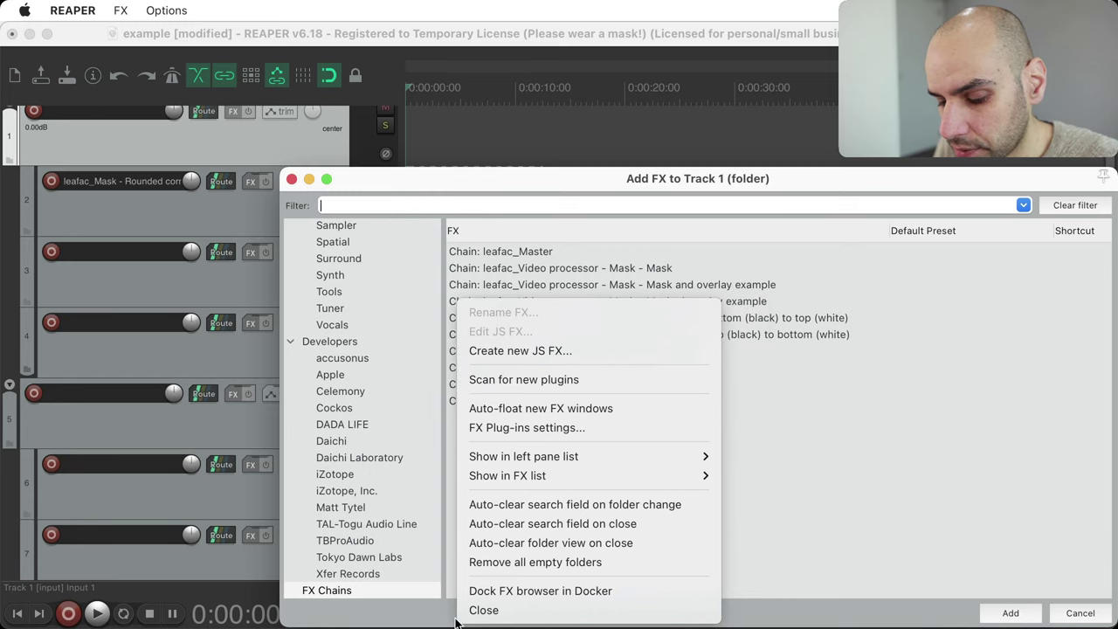
pyautogui.click(511, 379)
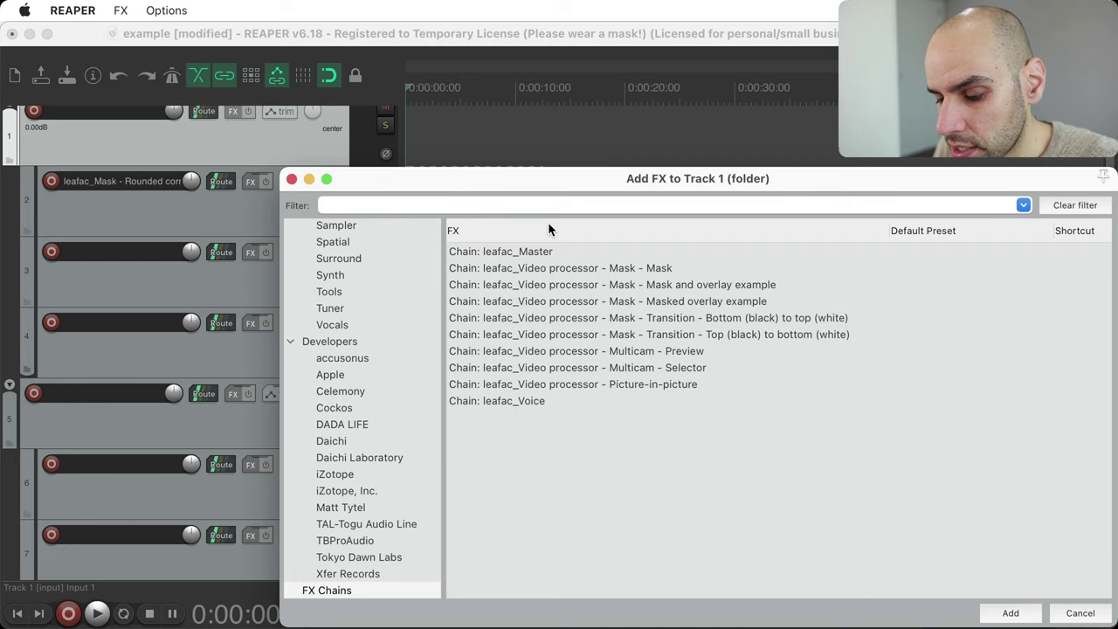
# - Drag the 'Mask - Mask and overlay example' chain onto the track 2 rounded-corners item
pyautogui.click(555, 271)
pyautogui.keyDown('shift'); pyautogui.click(557, 334); pyautogui.keyUp('shift')
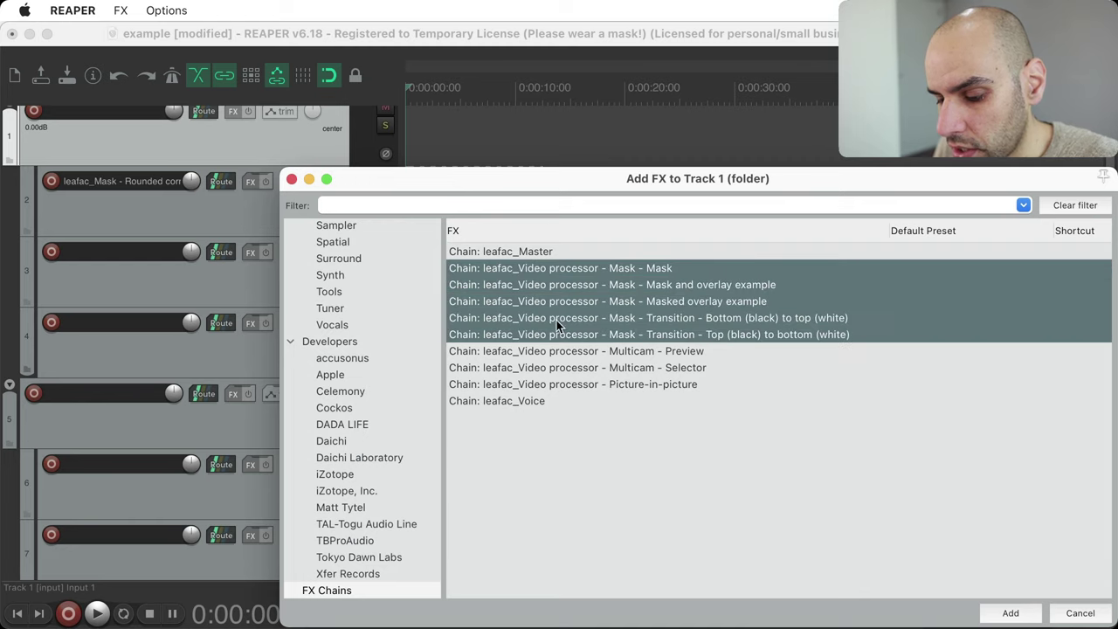
pyautogui.moveTo(534, 190); pyautogui.dragTo(821, 166)
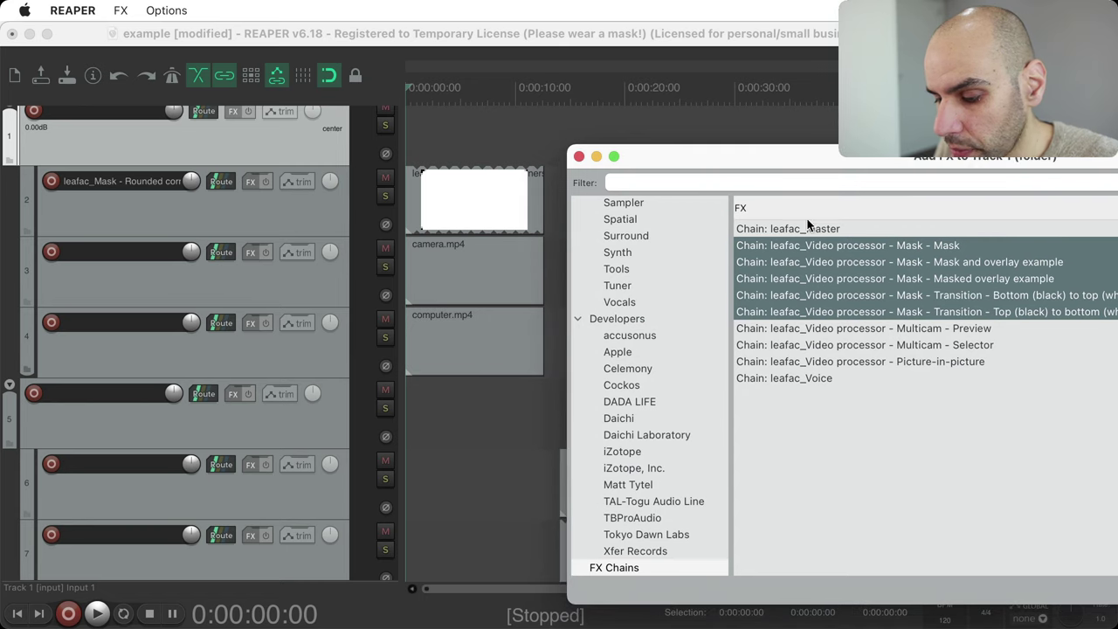
pyautogui.click(827, 248)
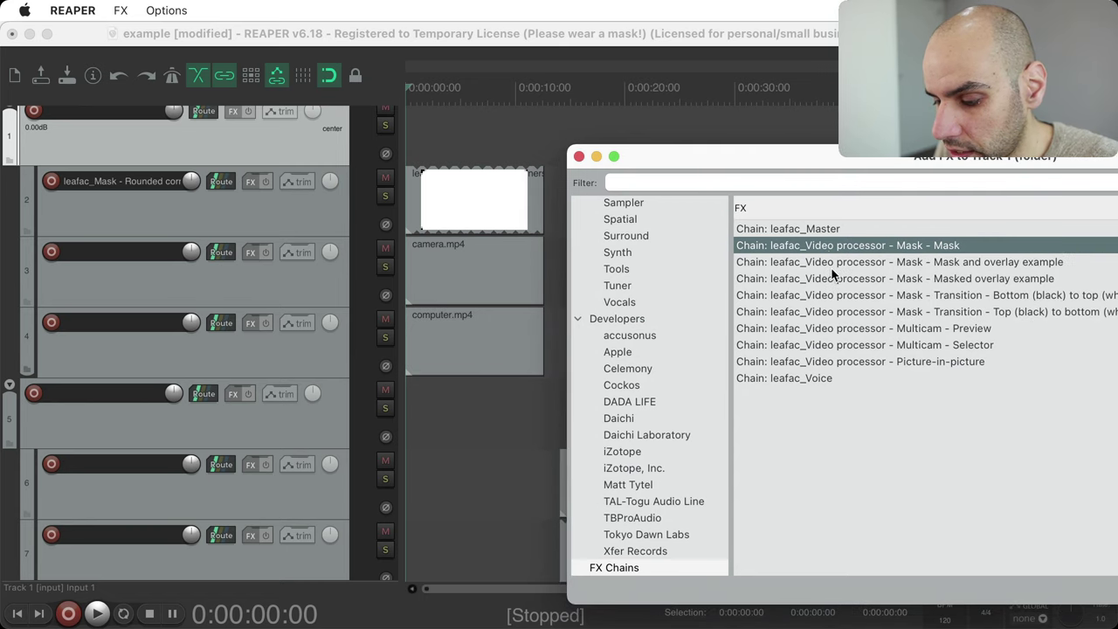
pyautogui.click(826, 279)
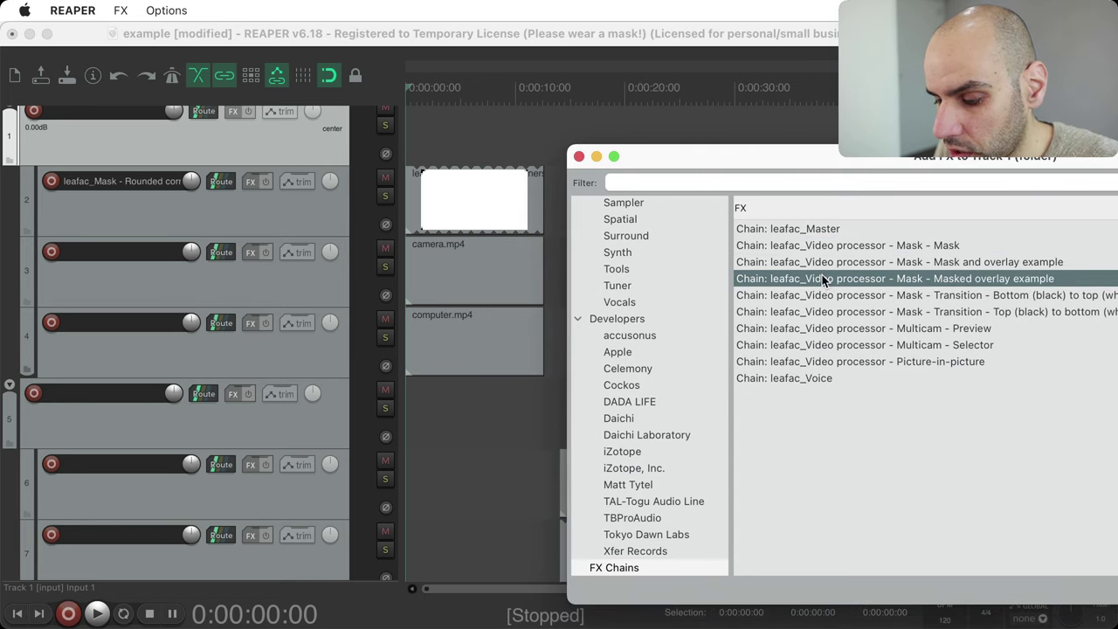
pyautogui.click(826, 262)
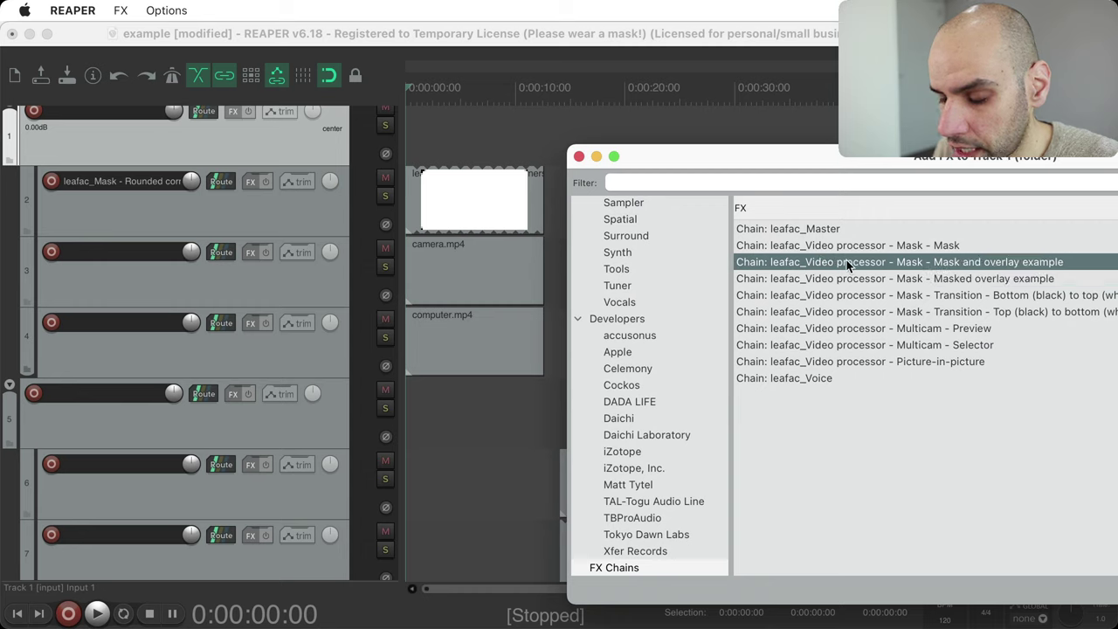
pyautogui.moveTo(841, 266); pyautogui.dragTo(481, 213)
# - Close the item's FX chain and Add FX windows and set the play position to 0:00:06:17
pyautogui.moveTo(99, 61); pyautogui.dragTo(643, 186)
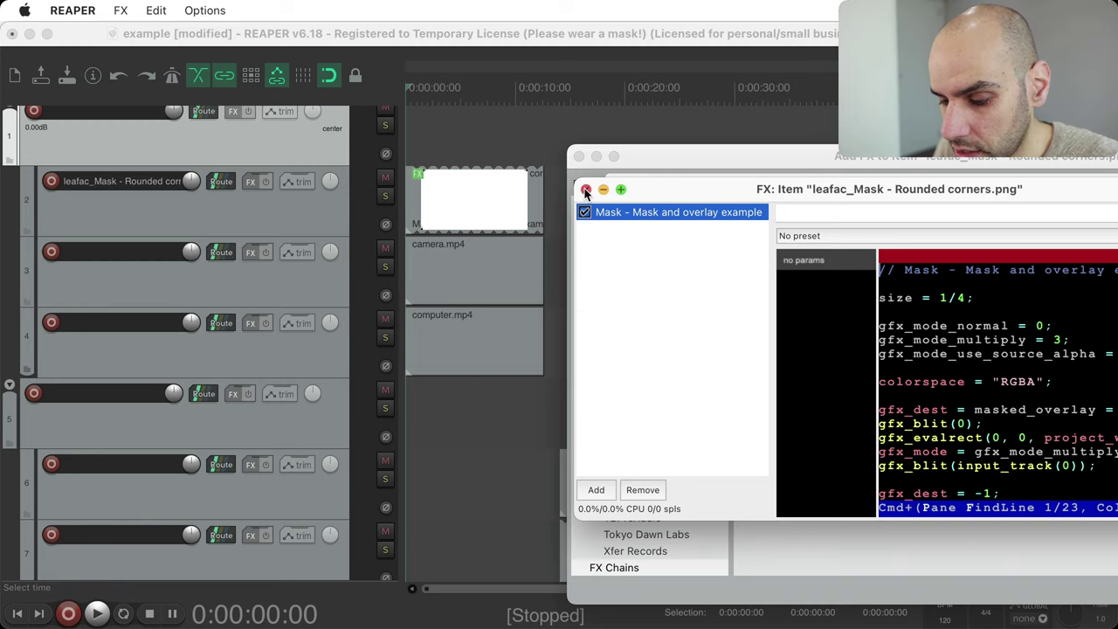
pyautogui.click(585, 190)
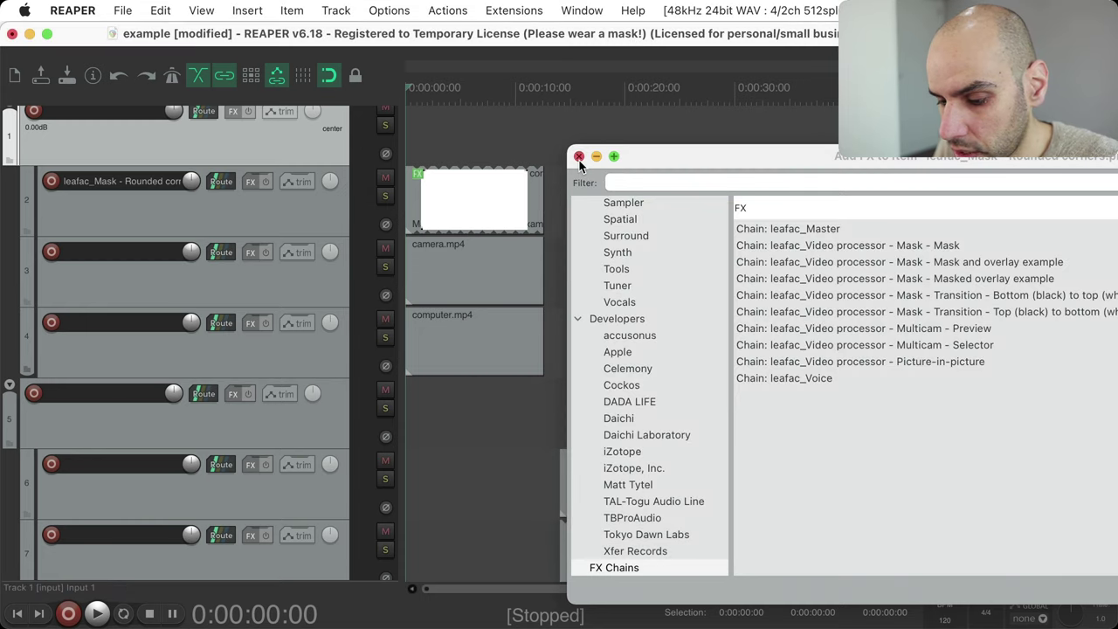
pyautogui.click(578, 156)
pyautogui.click(478, 149)
pyautogui.press('super+shift+v')
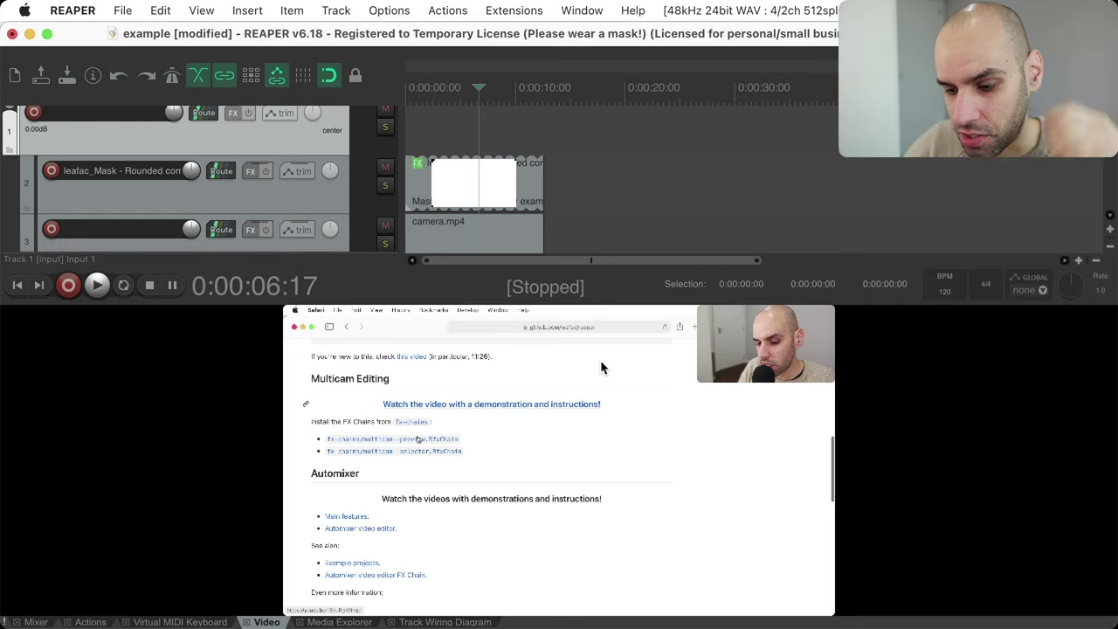
pyautogui.scroll(-2, 496, 242)
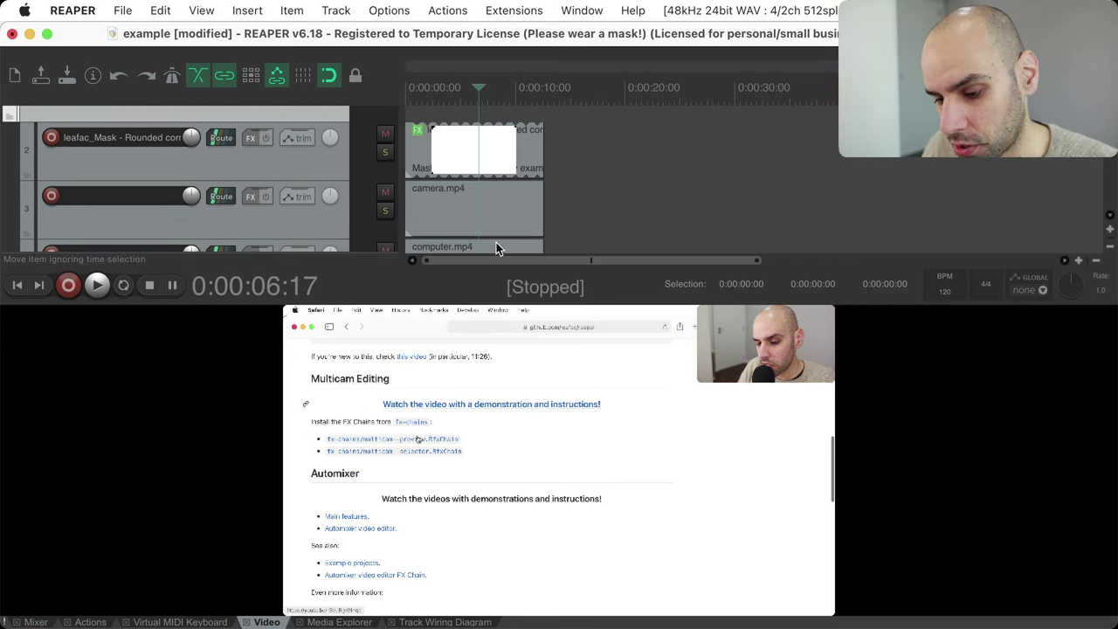
pyautogui.scroll(-1, 480, 195)
pyautogui.click(472, 198)
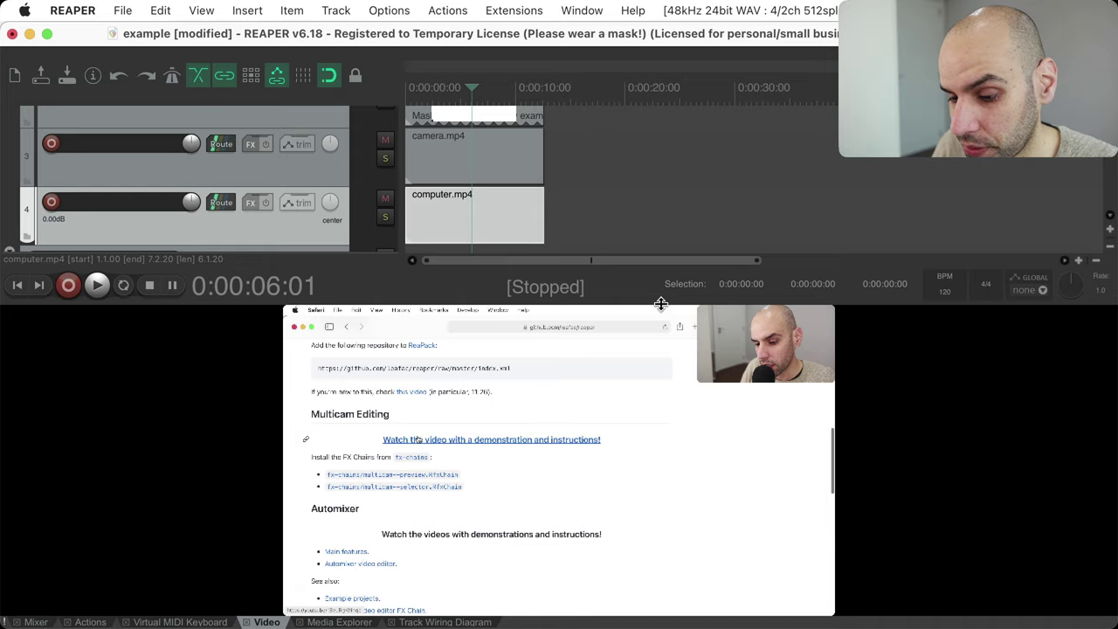
pyautogui.press('super+shift+v')
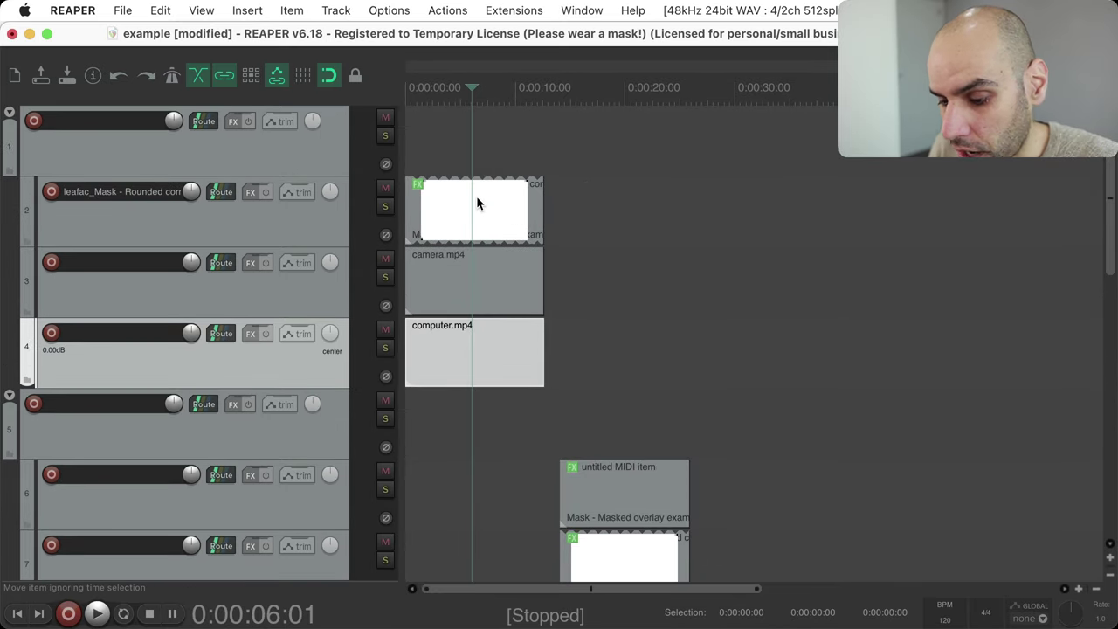
# - Open the rounded-corners mask item's FX chain, read the mask code, then close it
pyautogui.click(420, 188)
pyautogui.moveTo(625, 198); pyautogui.dragTo(361, 102)
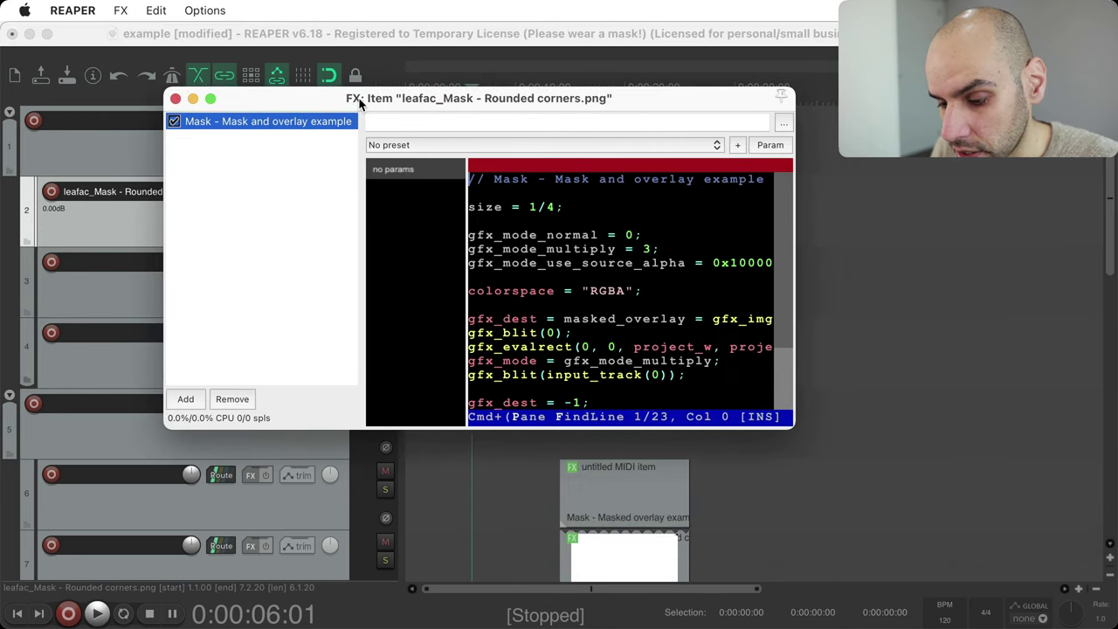
pyautogui.click(535, 187)
pyautogui.scroll(-3, 535, 187)
pyautogui.scroll(3, 534, 186)
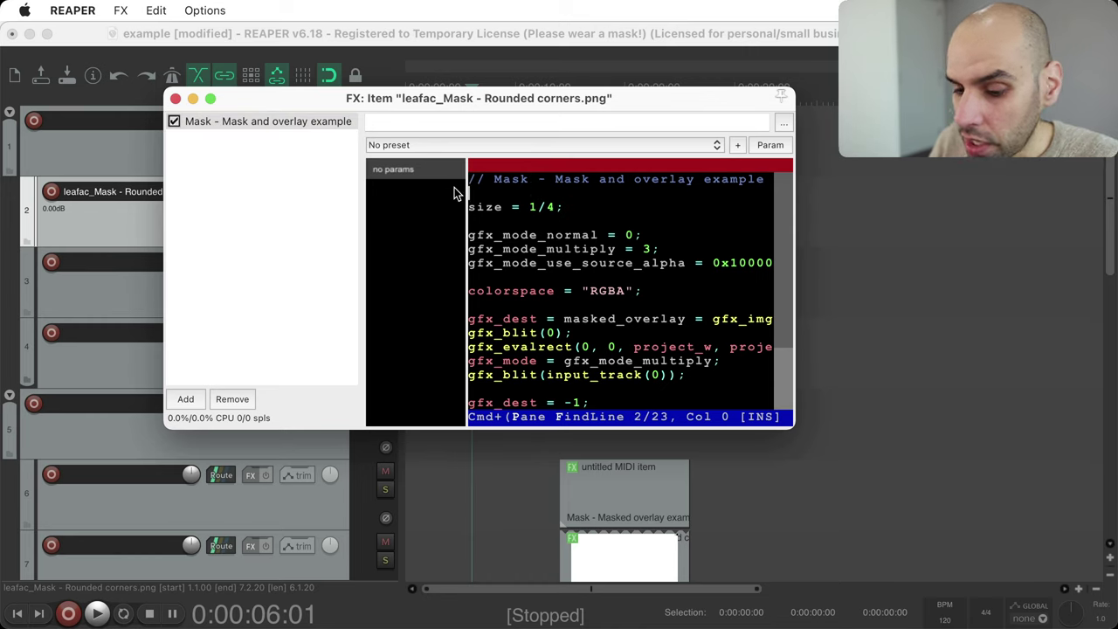
pyautogui.click(174, 98)
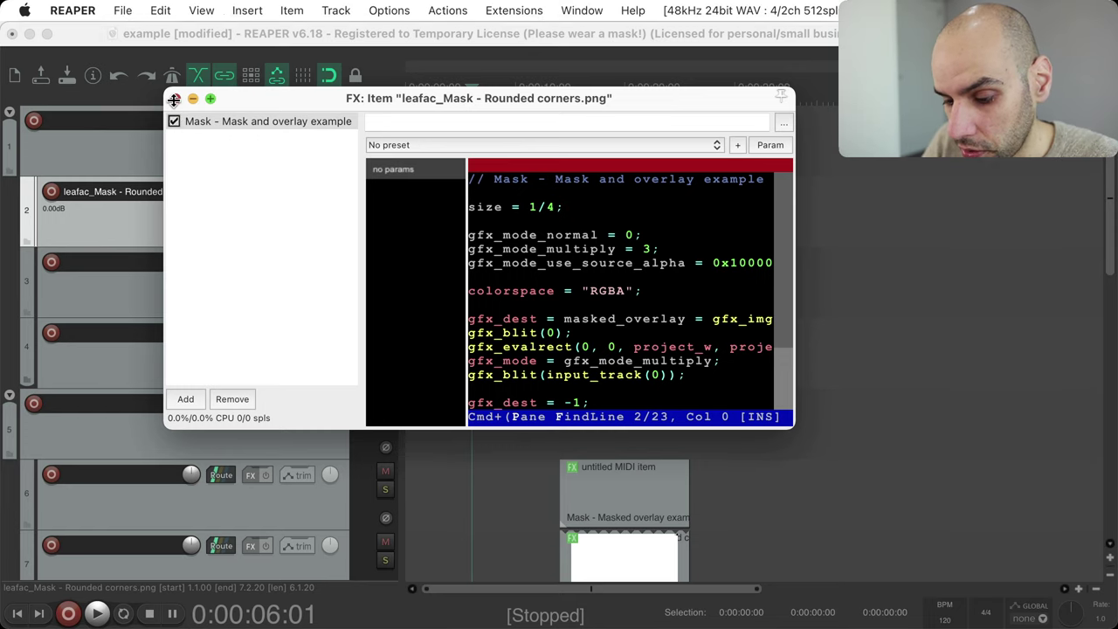
# - Scroll through the track list and reopen the docked video preview
pyautogui.scroll(-1, 511, 257)
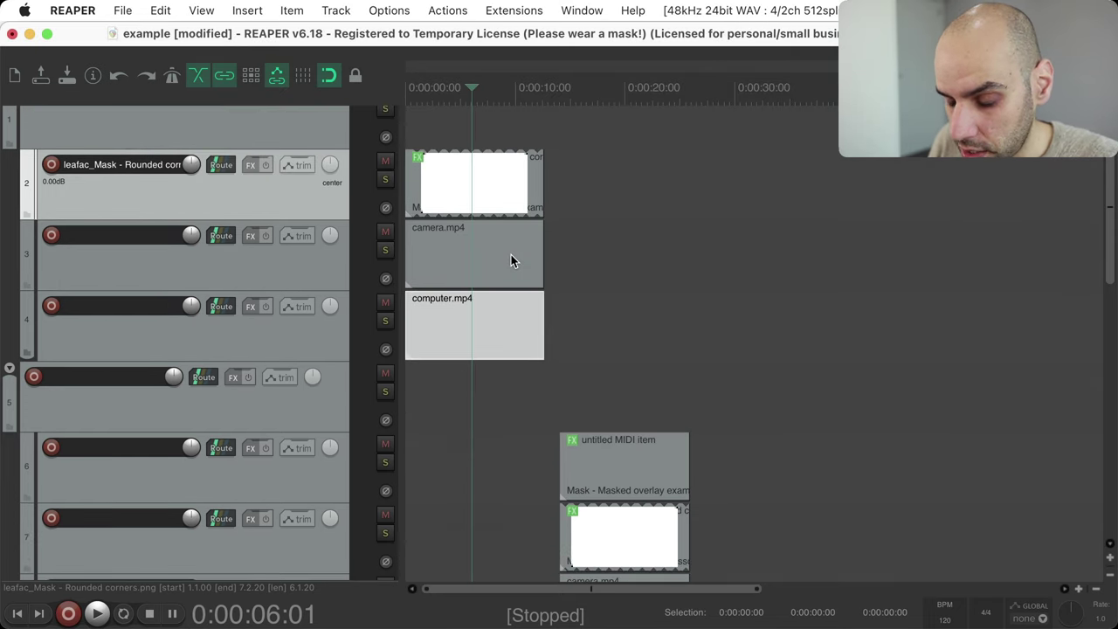
pyautogui.scroll(-1, 511, 260)
pyautogui.scroll(-3, 511, 254)
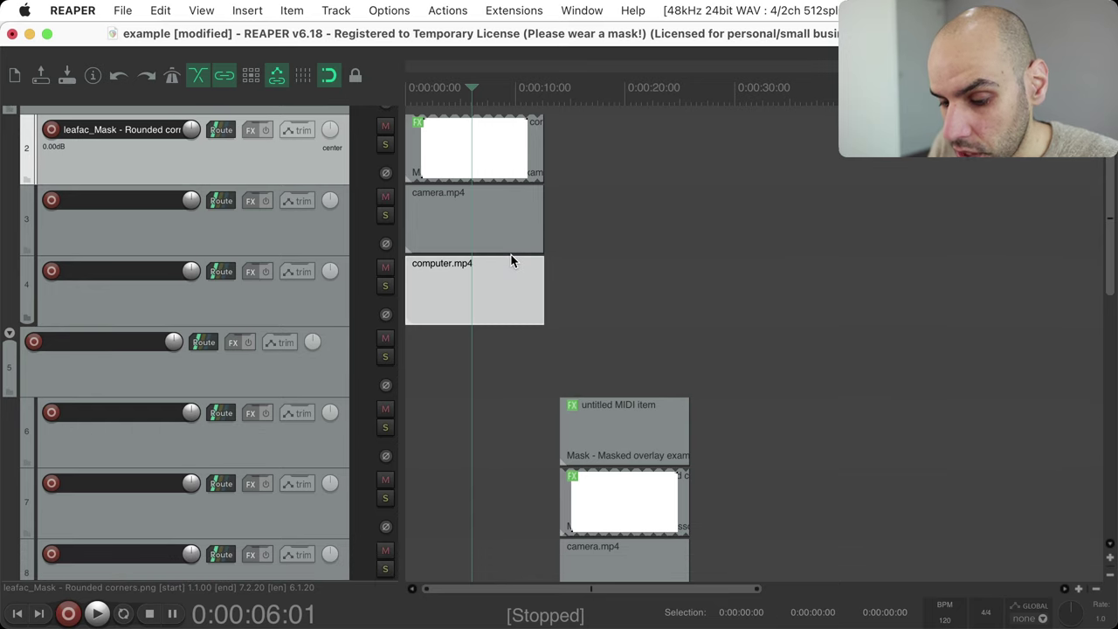
pyautogui.scroll(1, 511, 260)
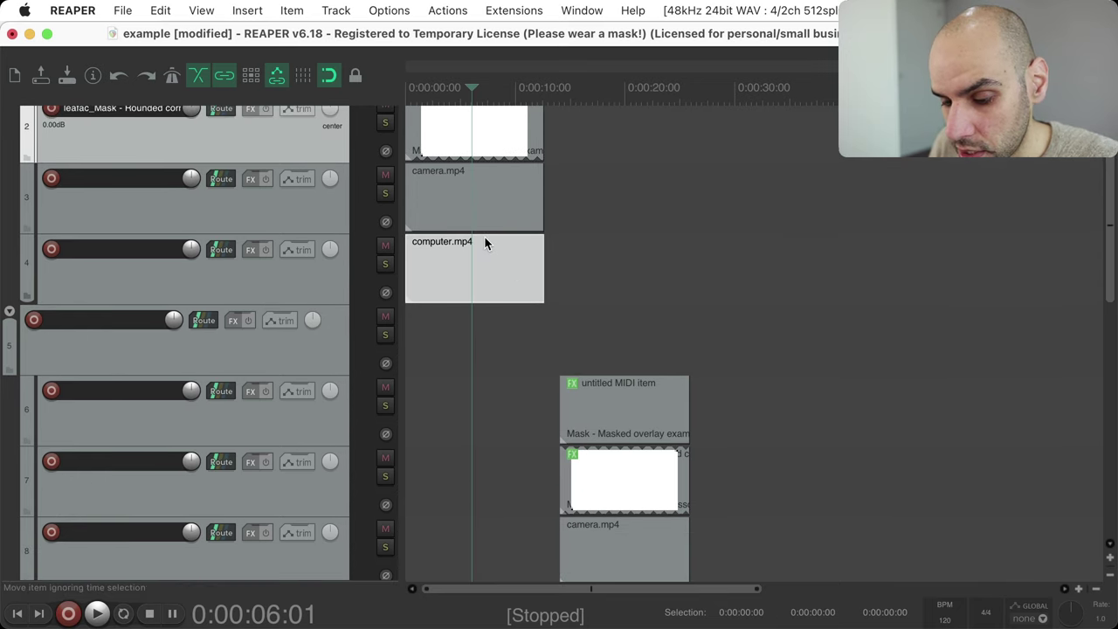
pyautogui.scroll(2, 486, 243)
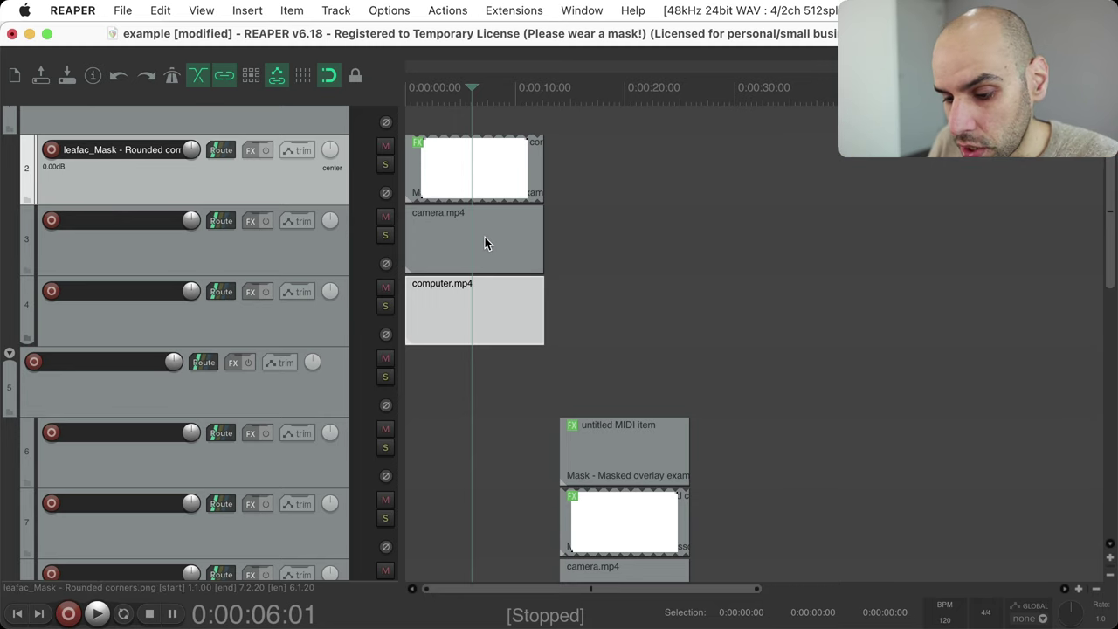
pyautogui.press('super+shift+v')
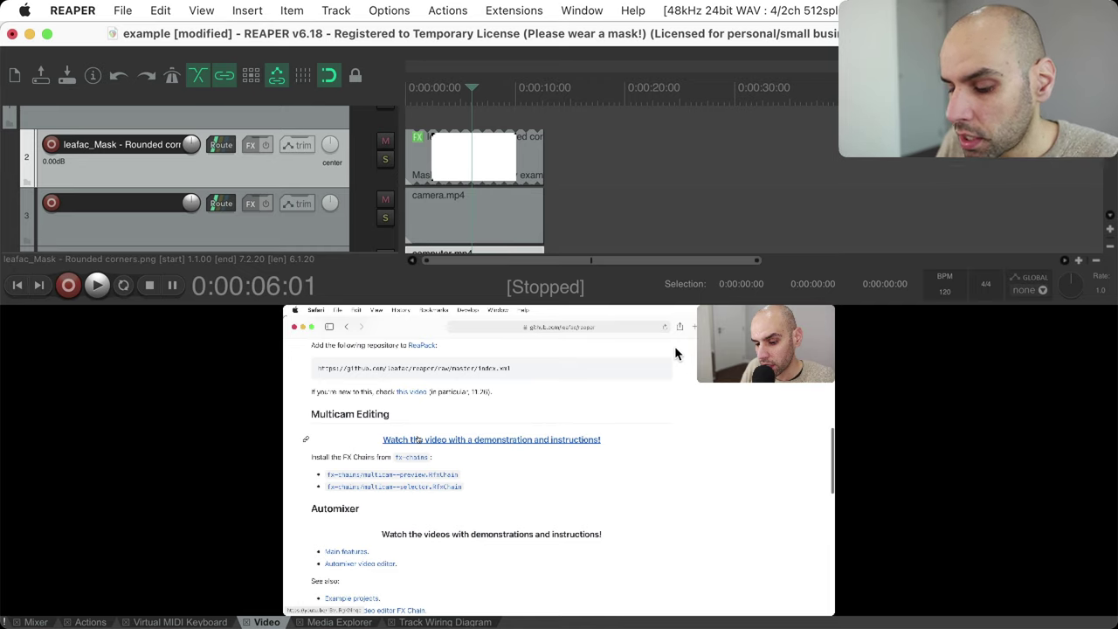
# - Close the video docker and scroll down to the second stack of MIDI, overlay, camera and computer items
pyautogui.hotkey('alt', 'd')
pyautogui.scroll(-5, 574, 371)
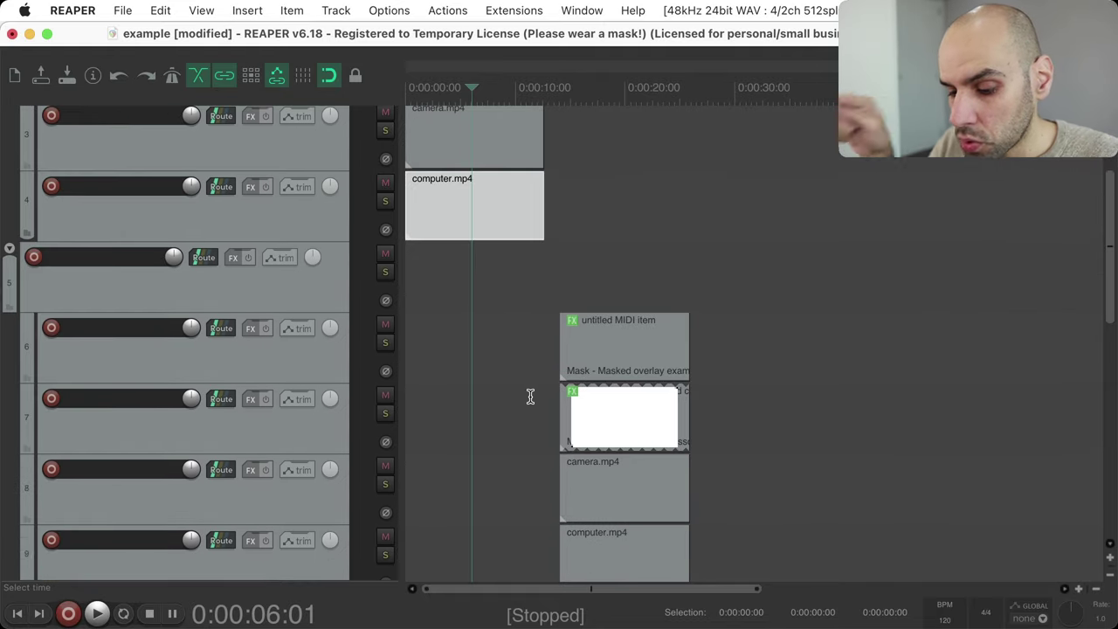
pyautogui.scroll(-2, 530, 396)
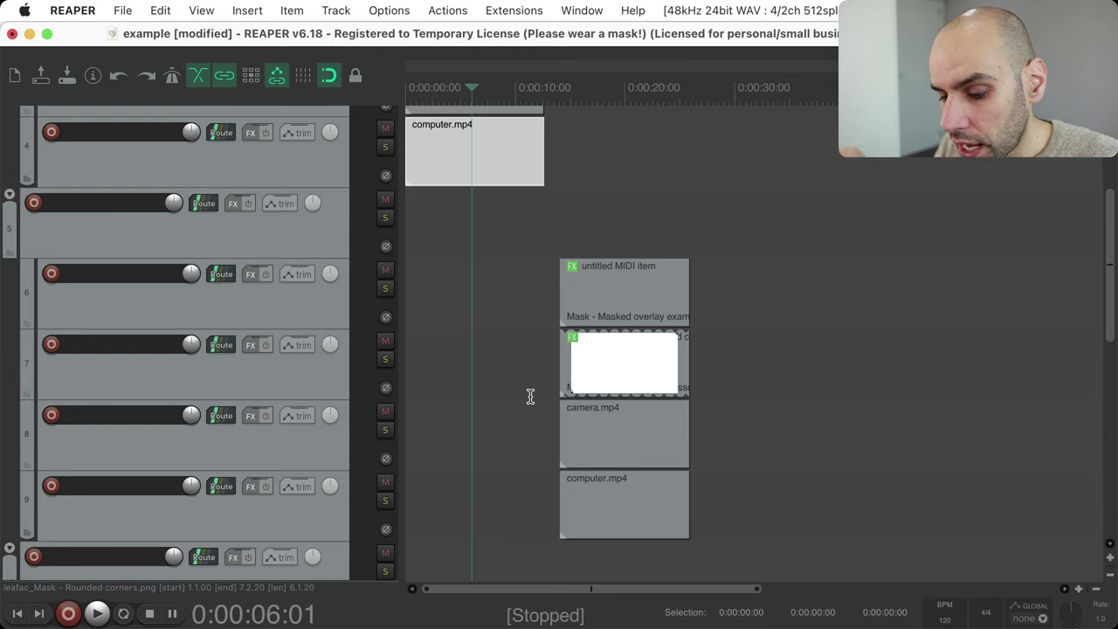
# - Preview playback in the video window from 0:00:18:13, then close the preview
pyautogui.click(609, 218)
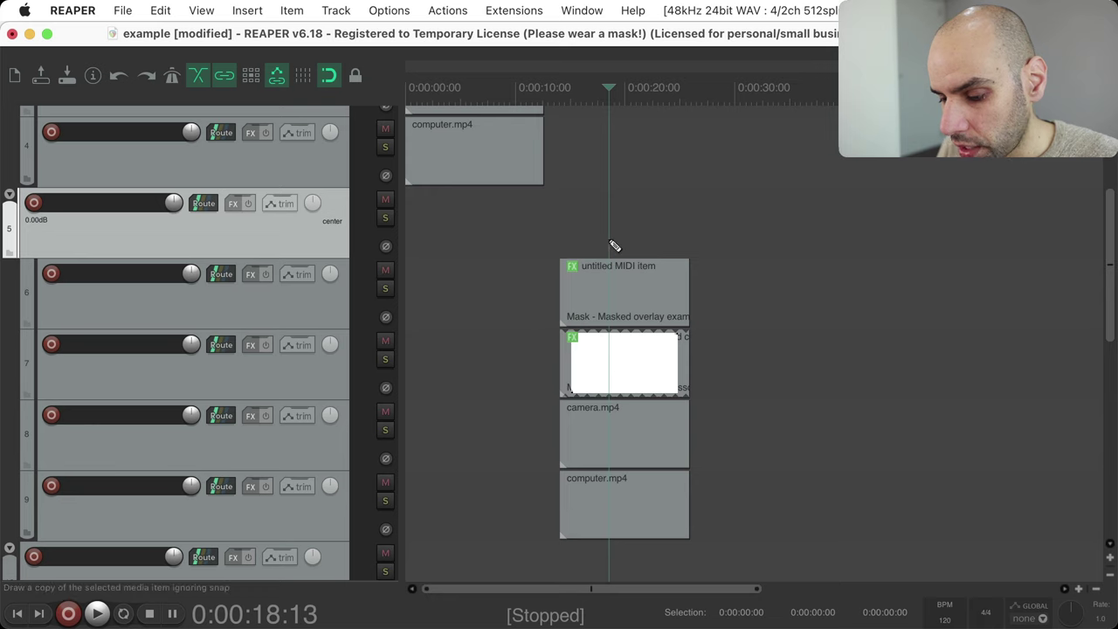
pyautogui.press('super+shift+v')
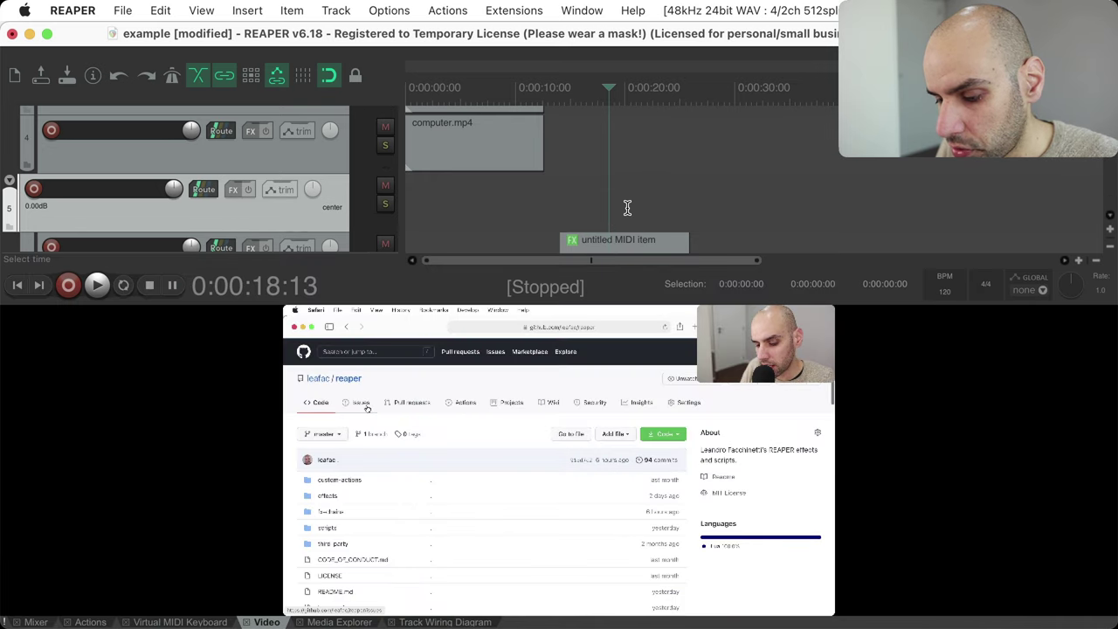
pyautogui.press('space')
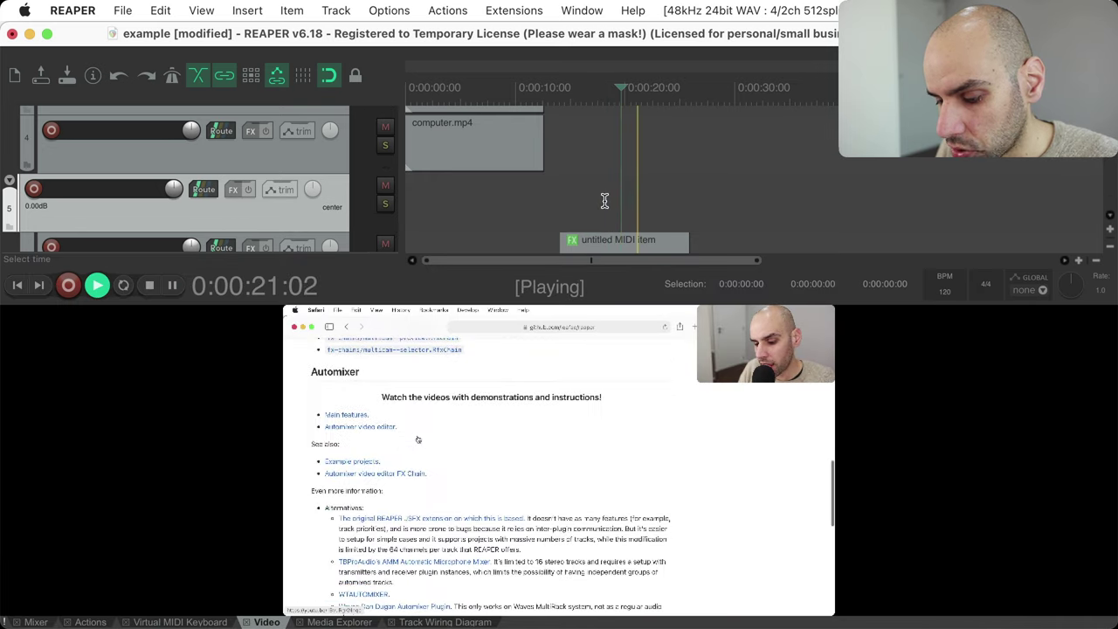
pyautogui.press('space')
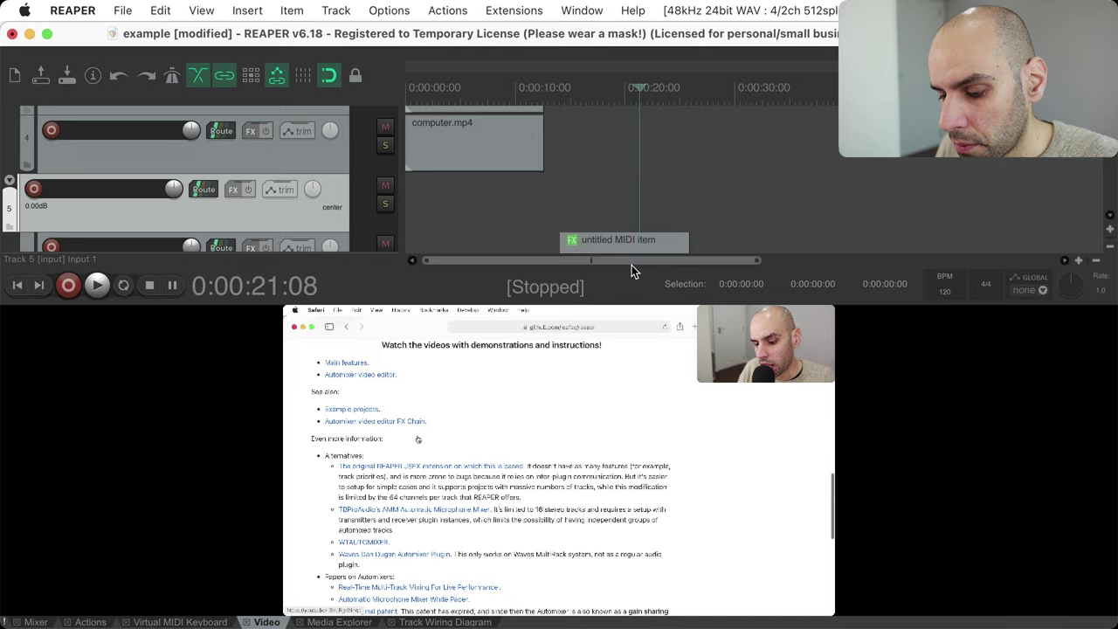
pyautogui.press('super+shift+v')
# - Delete the masked image item on track 7 and the untitled MIDI item on track 6
pyautogui.click(616, 350)
pyautogui.keyDown('shift'); pyautogui.click(597, 276); pyautogui.keyUp('shift')
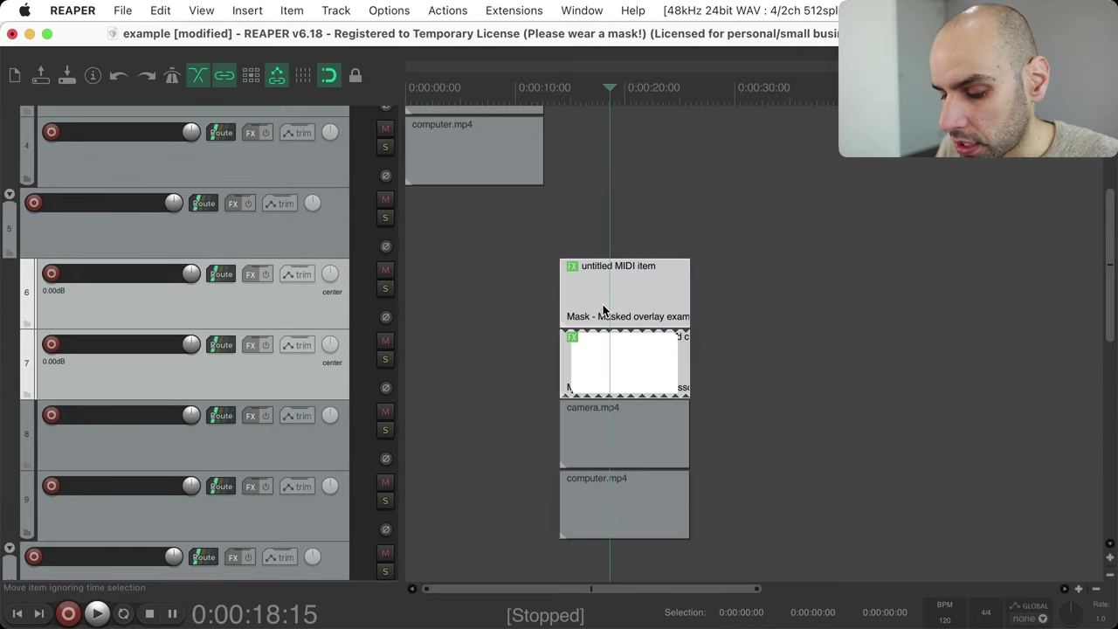
pyautogui.press('Delete')
# - Open the Media Explorer listing the project folder's files
pyautogui.scroll(-2, 581, 317)
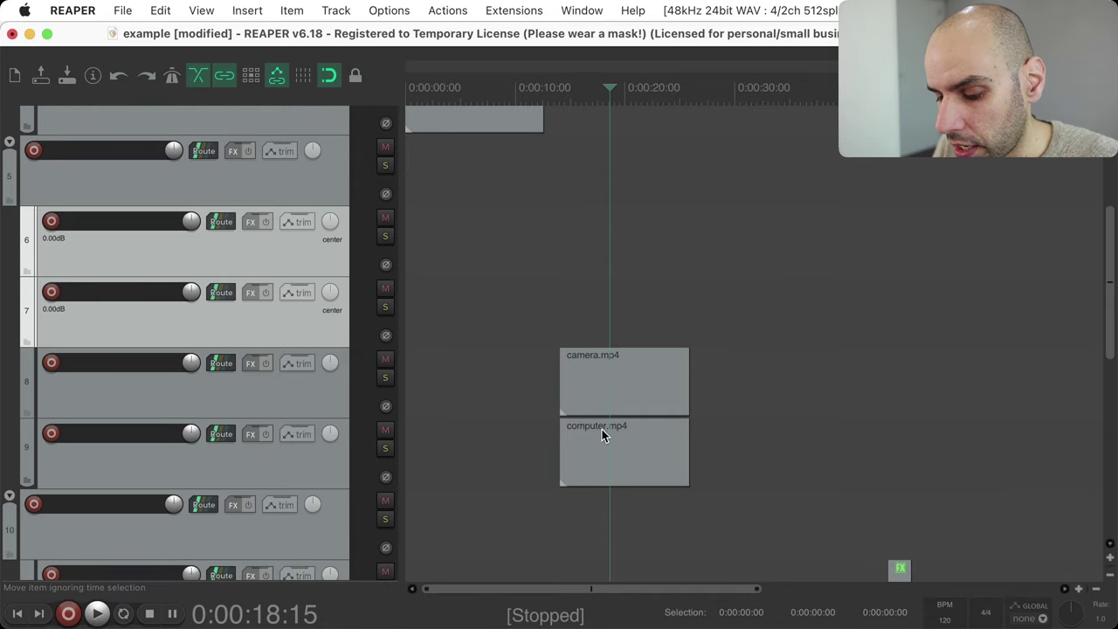
pyautogui.scroll(-3, 601, 434)
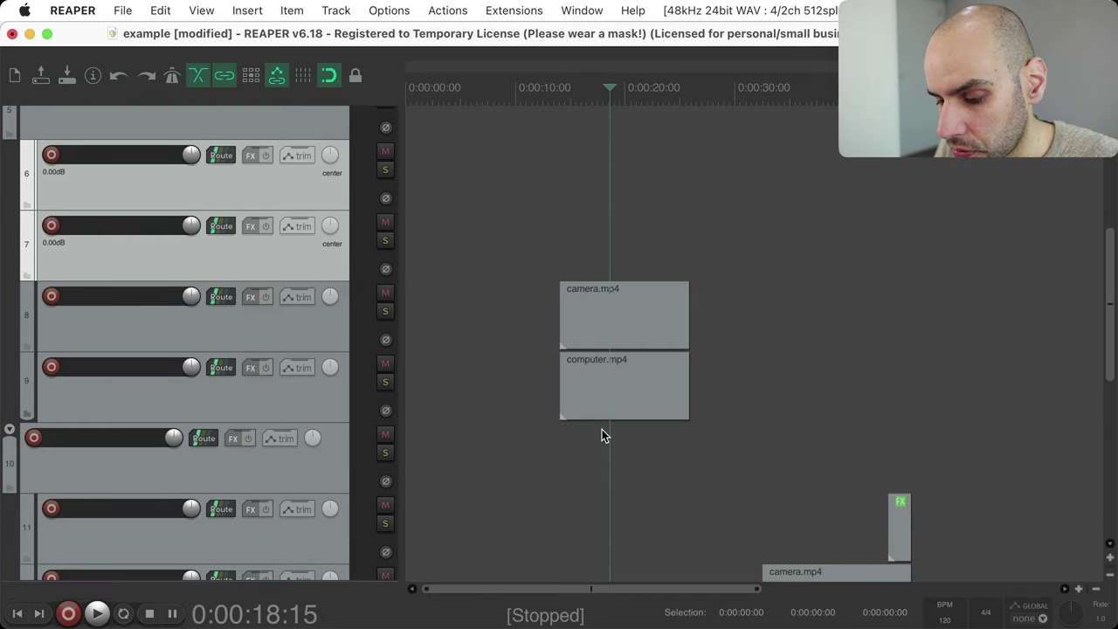
pyautogui.press('super+alt+x')
pyautogui.scroll(-4, 615, 166)
# - Place Rounded corners.png on track 7 above camera.mp4 and stretch it to 0:00:25:21
pyautogui.scroll(-2, 613, 155)
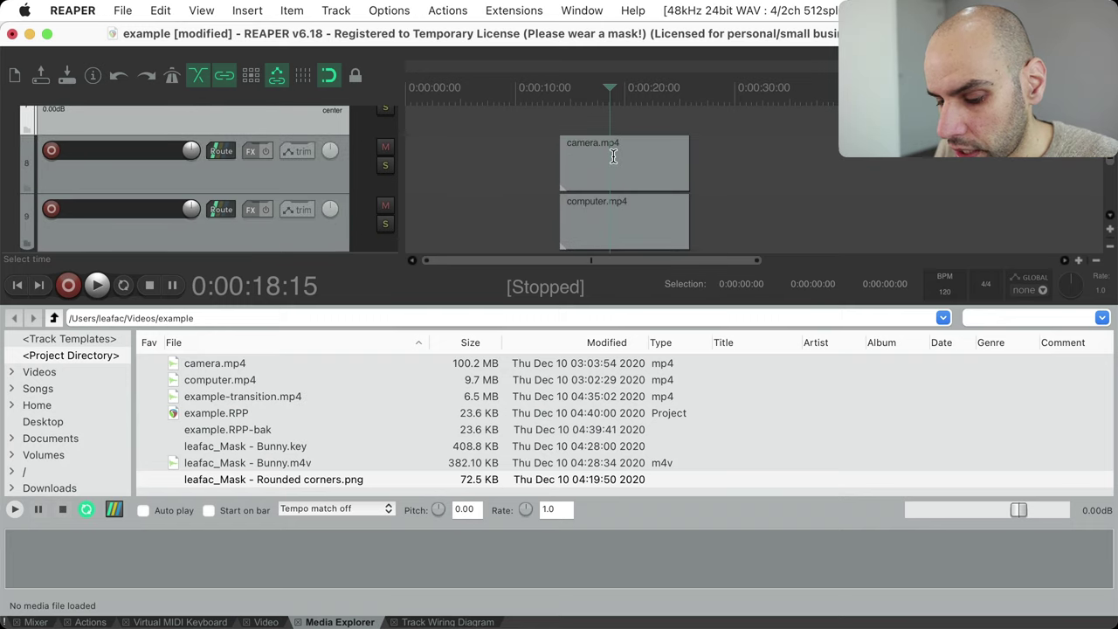
pyautogui.moveTo(338, 480); pyautogui.dragTo(564, 129)
pyautogui.press('super+alt+x')
pyautogui.scroll(4, 561, 131)
pyautogui.scroll(3, 559, 119)
pyautogui.moveTo(512, 187); pyautogui.dragTo(1042, 183)
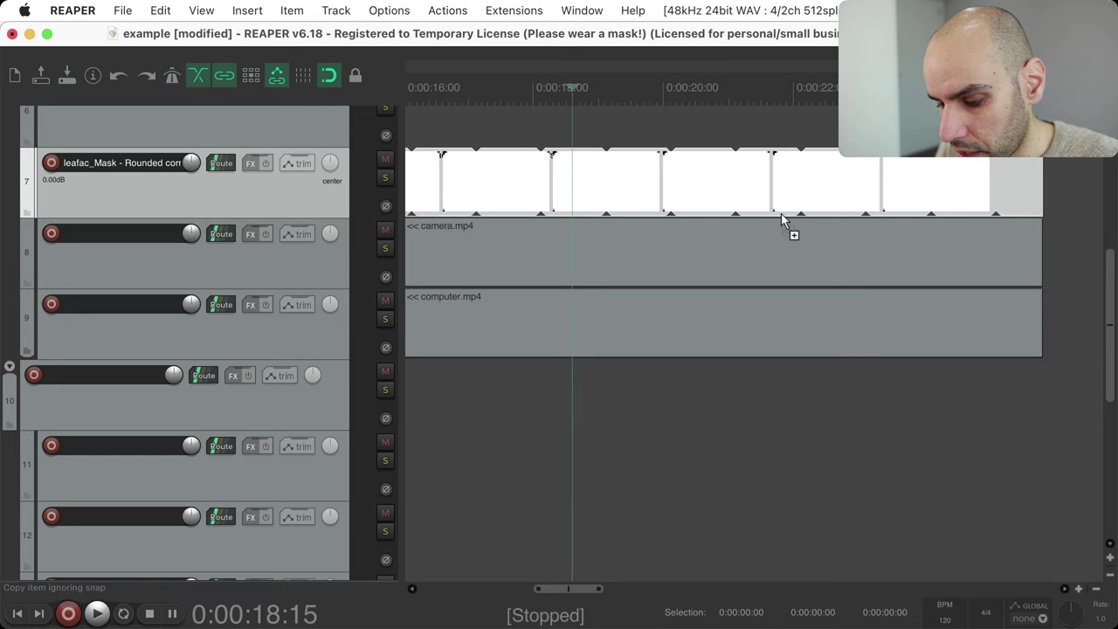
pyautogui.press('super+alt+x')
pyautogui.press('super+alt+x')
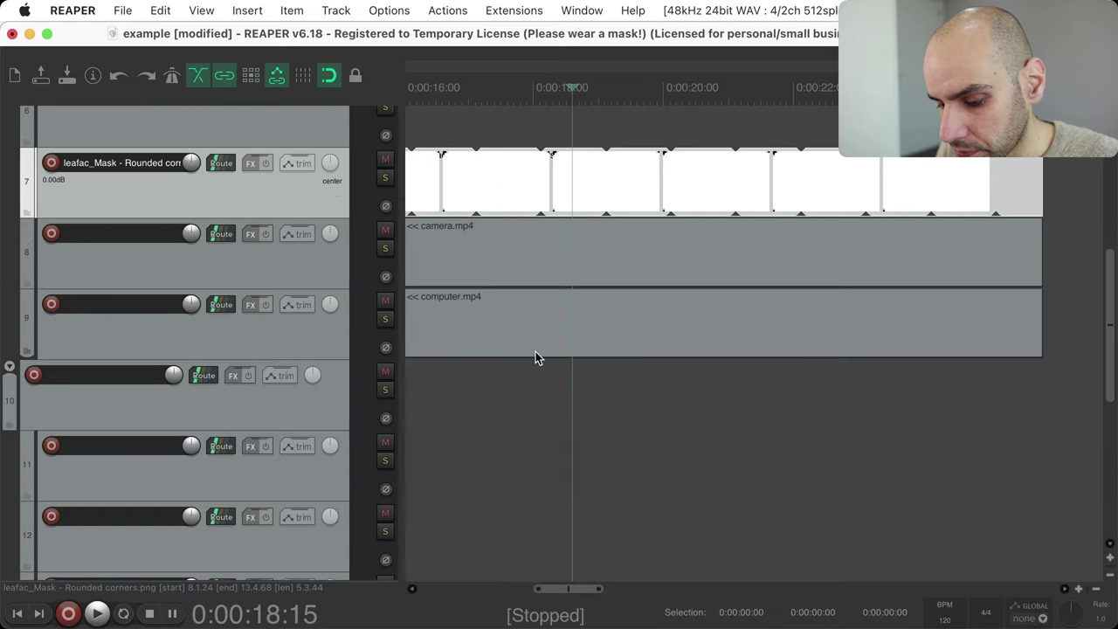
# - Add the 'leafac_Video processor - Mask - Mask' chain to the Rounded corners item and close the effect windows
pyautogui.press('f')
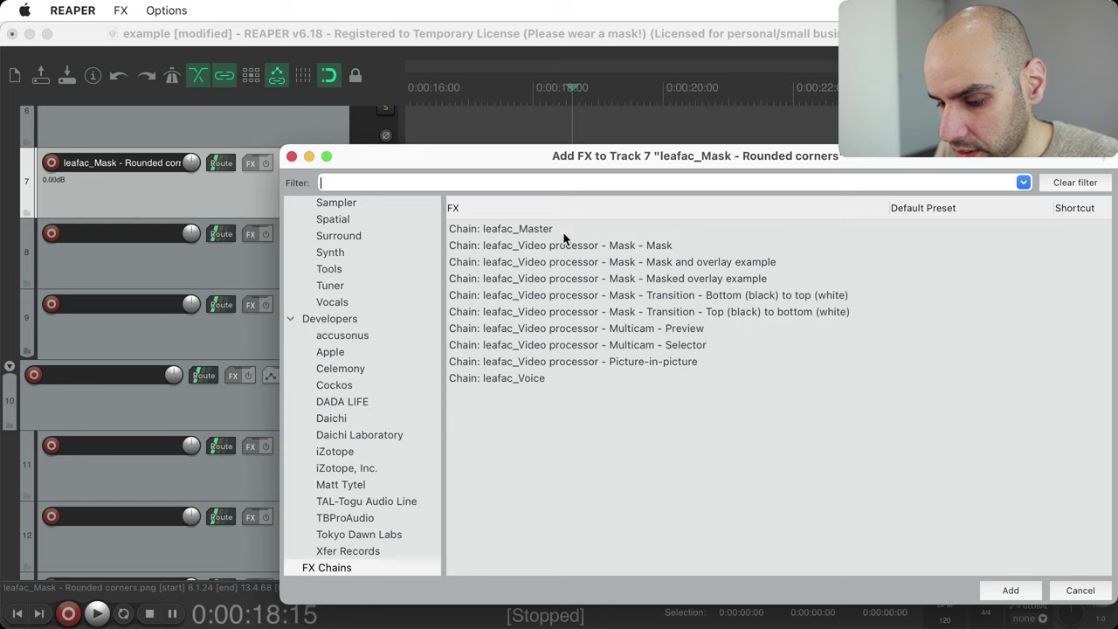
pyautogui.moveTo(552, 157); pyautogui.dragTo(789, 204)
pyautogui.doubleClick(784, 298)
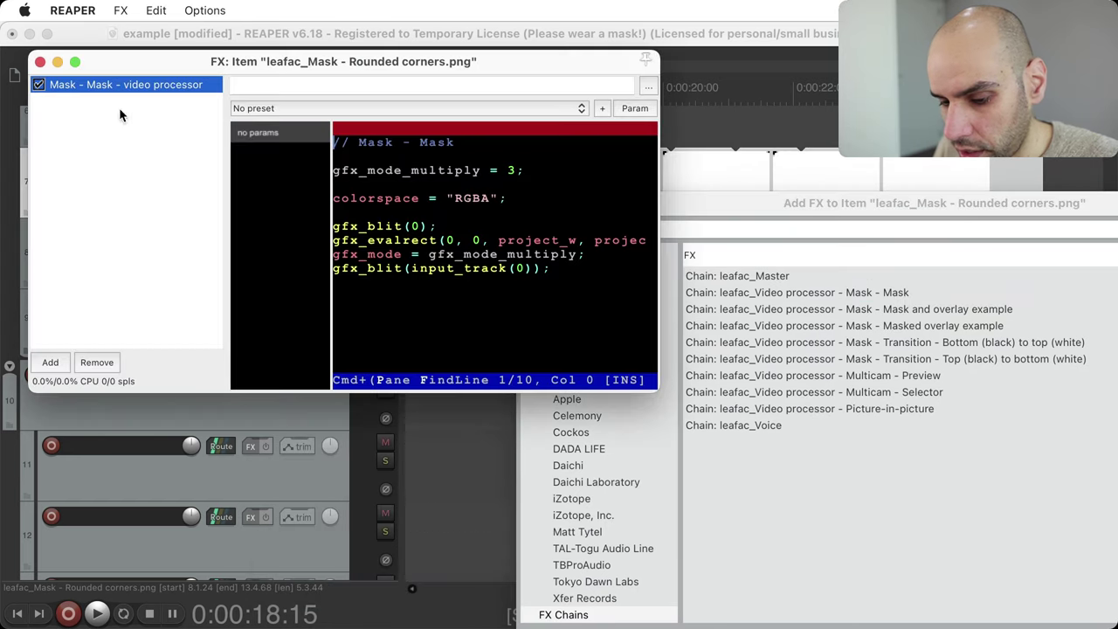
pyautogui.click(40, 63)
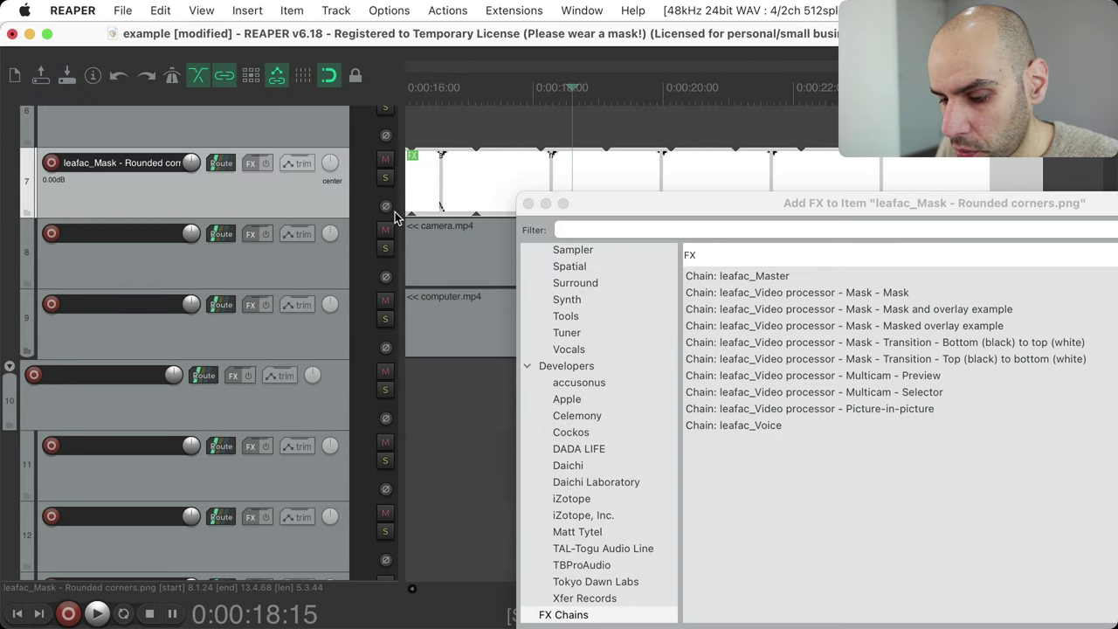
pyautogui.click(526, 201)
pyautogui.click(483, 137)
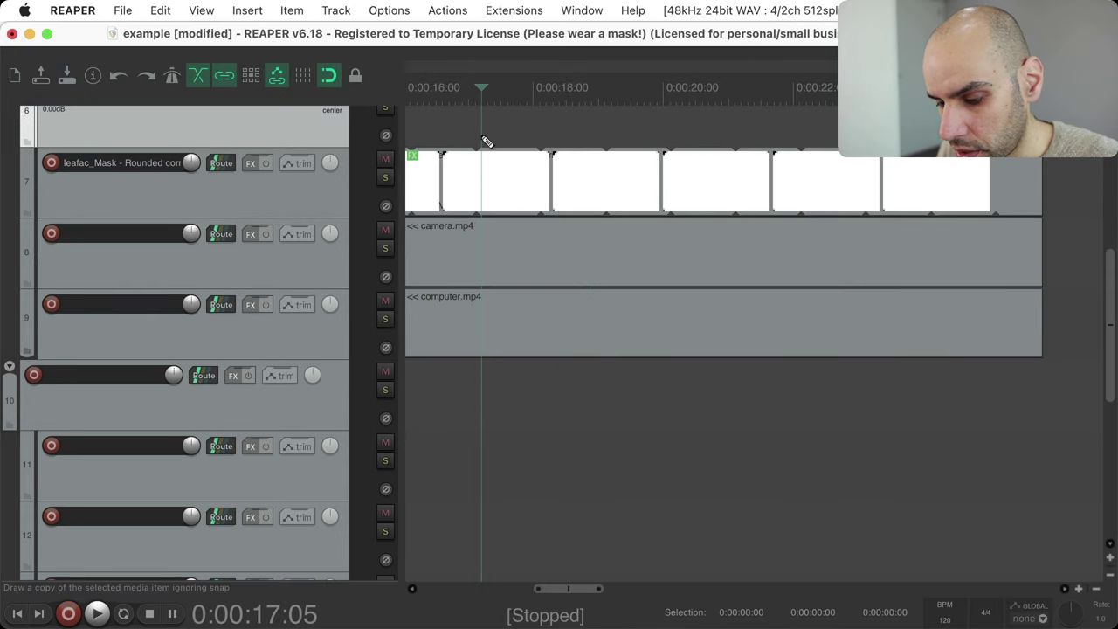
pyautogui.press('super+alt+x')
pyautogui.press('super+shift+v')
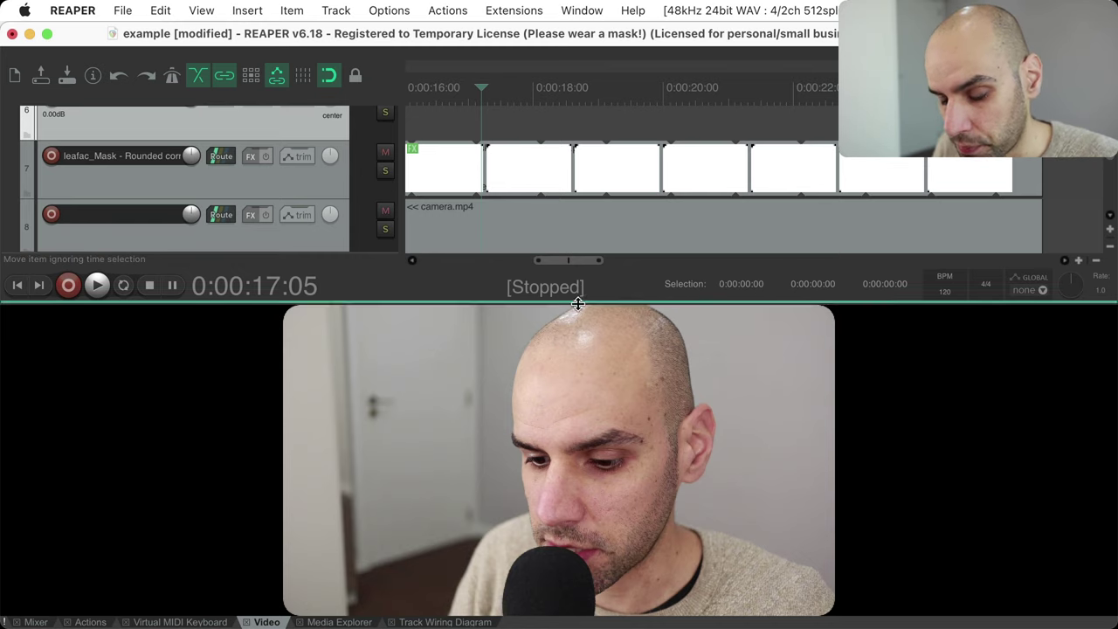
pyautogui.hotkey('alt', 'd')
pyautogui.scroll(-4, 522, 272)
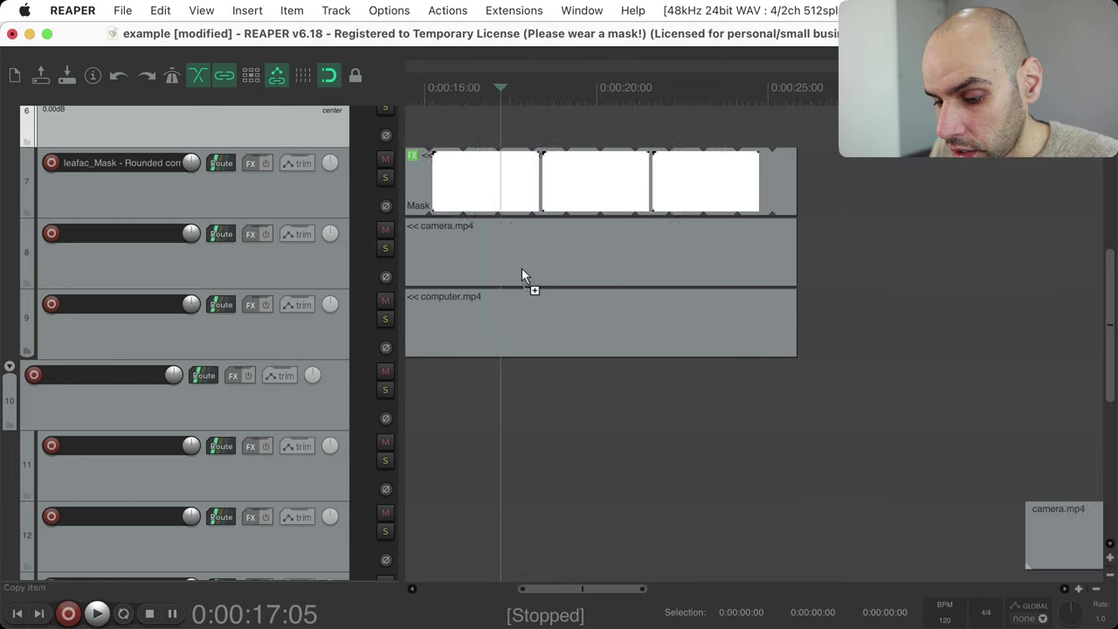
pyautogui.scroll(2, 522, 270)
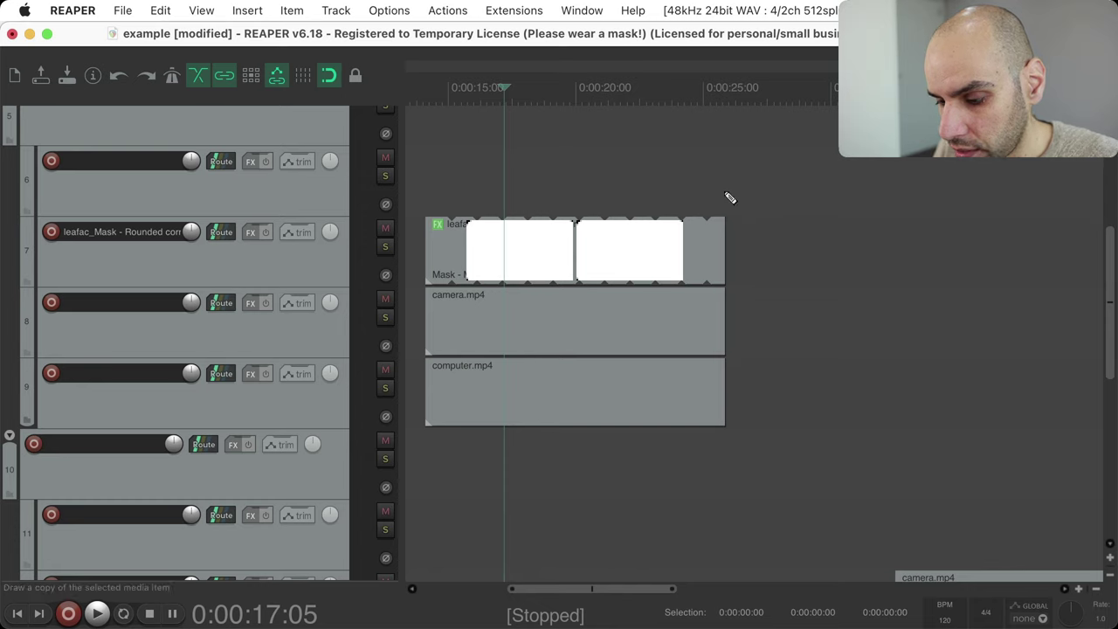
# - Draw an untitled MIDI item on track 6 matching the mask's length, then open Add FX
pyautogui.moveTo(730, 199); pyautogui.dragTo(426, 180)
pyautogui.scroll(5, 426, 181)
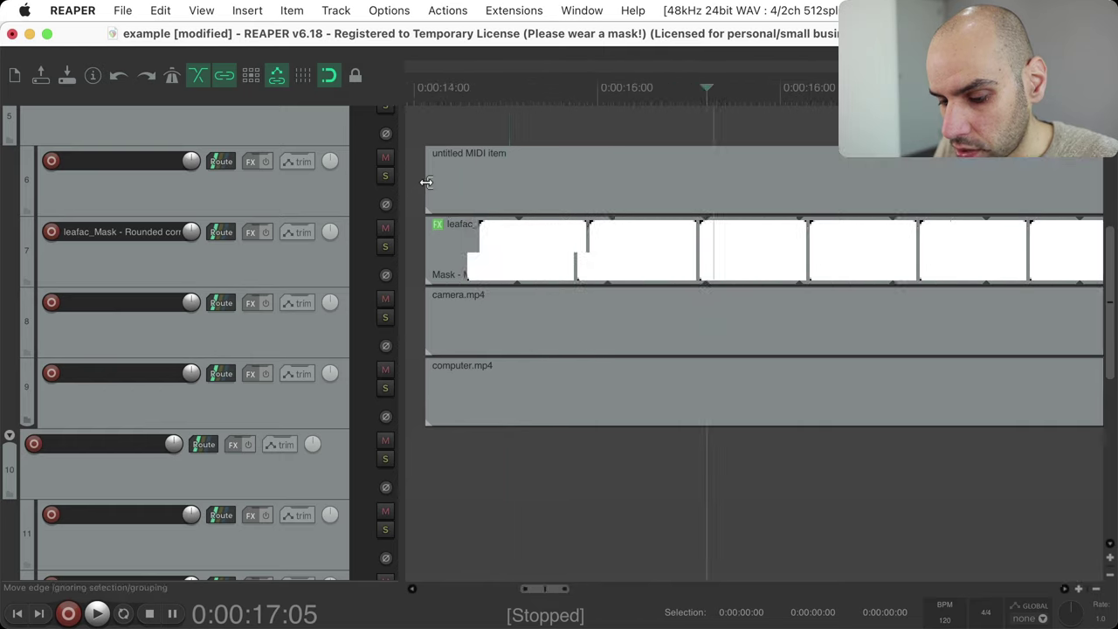
pyautogui.scroll(-5, 428, 181)
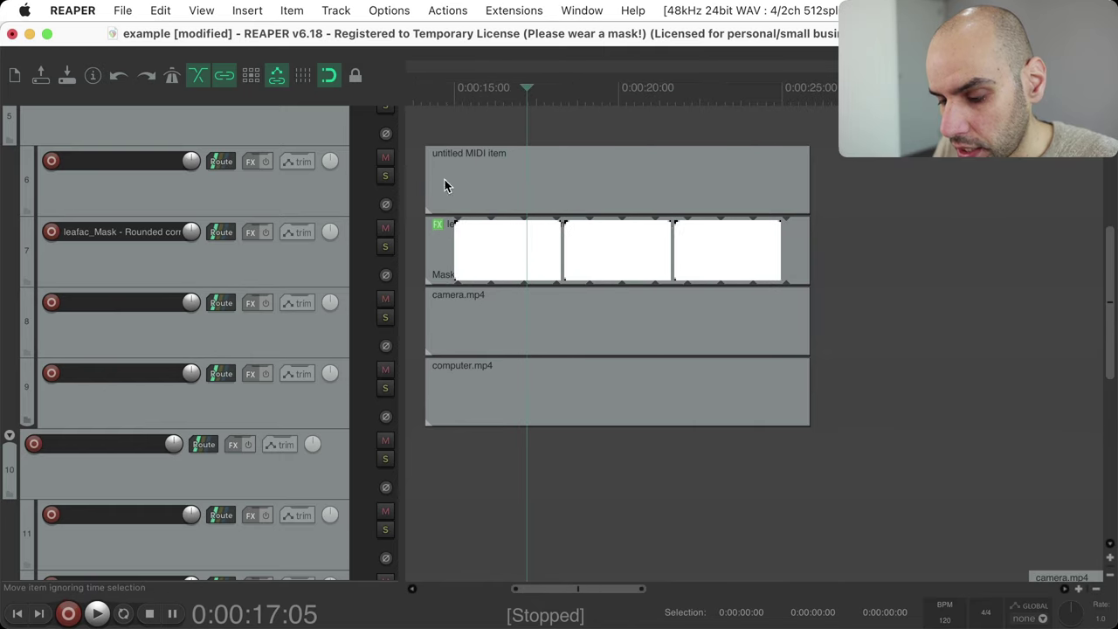
pyautogui.click(807, 120)
pyautogui.scroll(2, 808, 122)
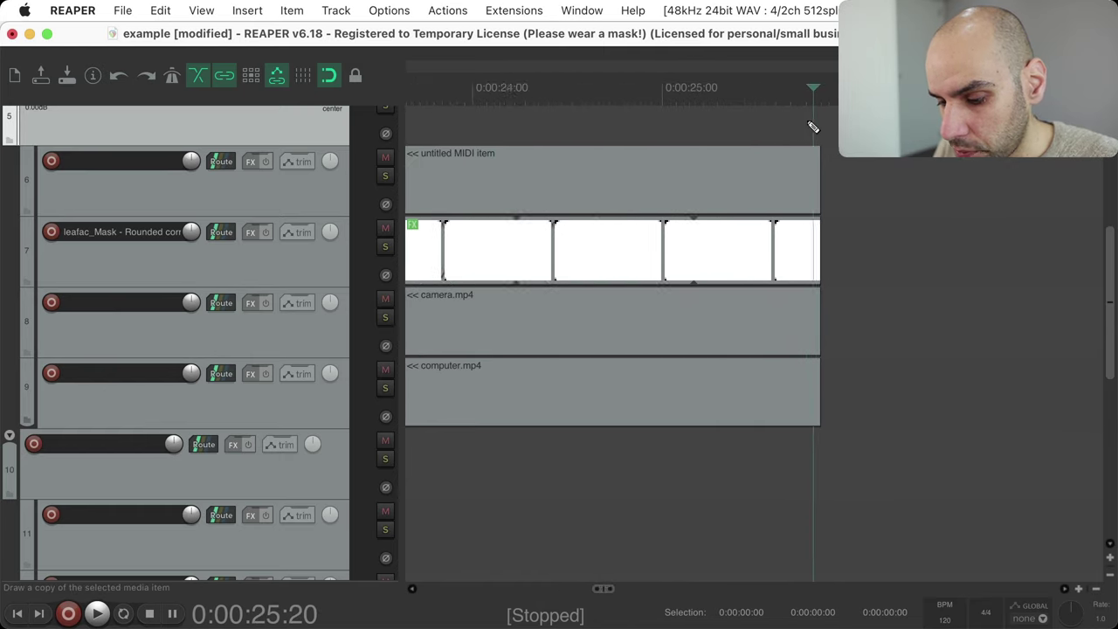
pyautogui.scroll(-3, 813, 127)
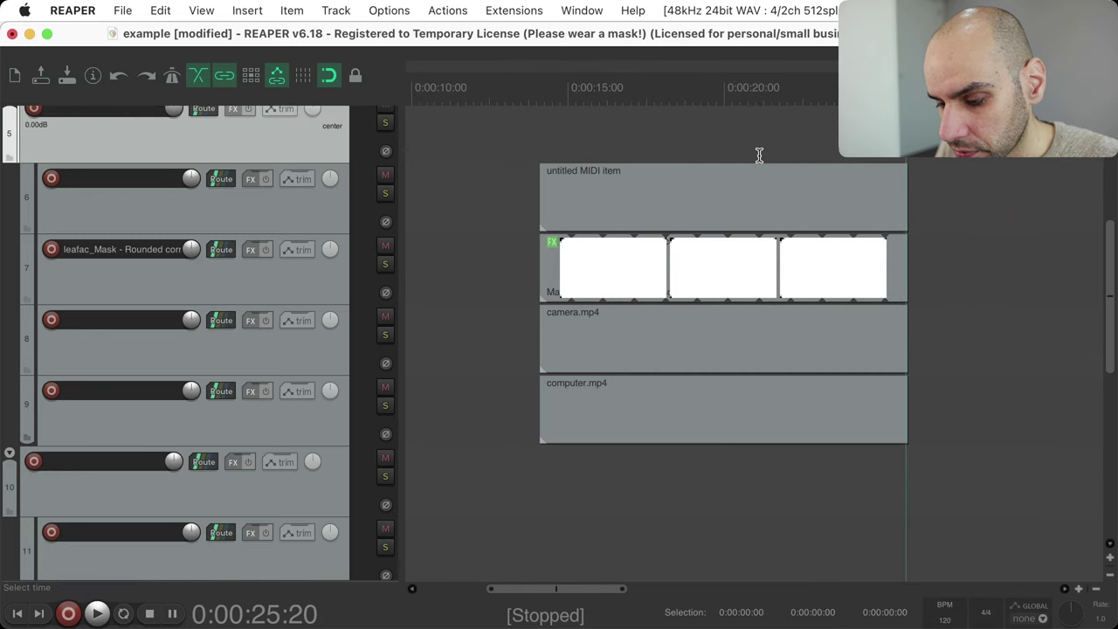
pyautogui.press('f')
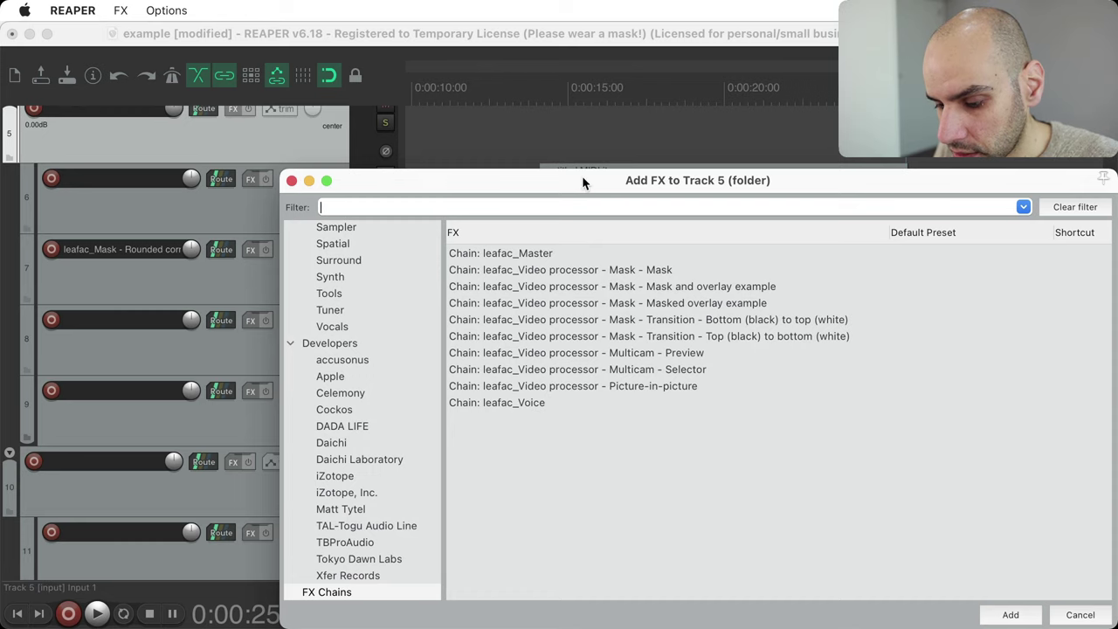
# - Drag the 'Mask - Masked overlay example' chain onto the track 6 MIDI item and close both FX windows
pyautogui.moveTo(582, 178); pyautogui.dragTo(922, 198)
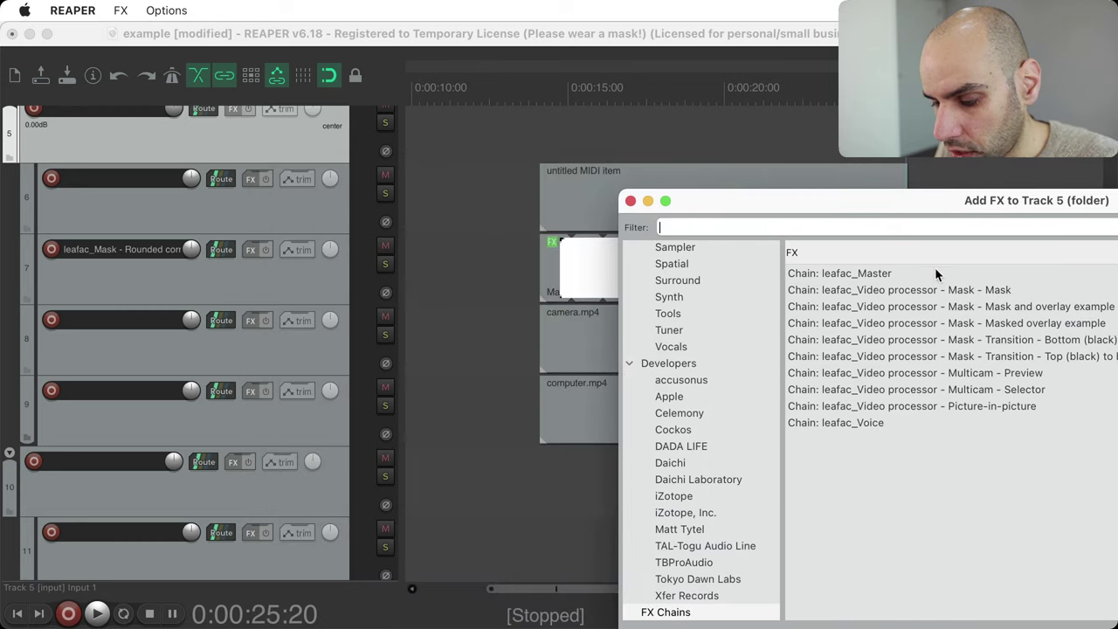
pyautogui.click(1003, 307)
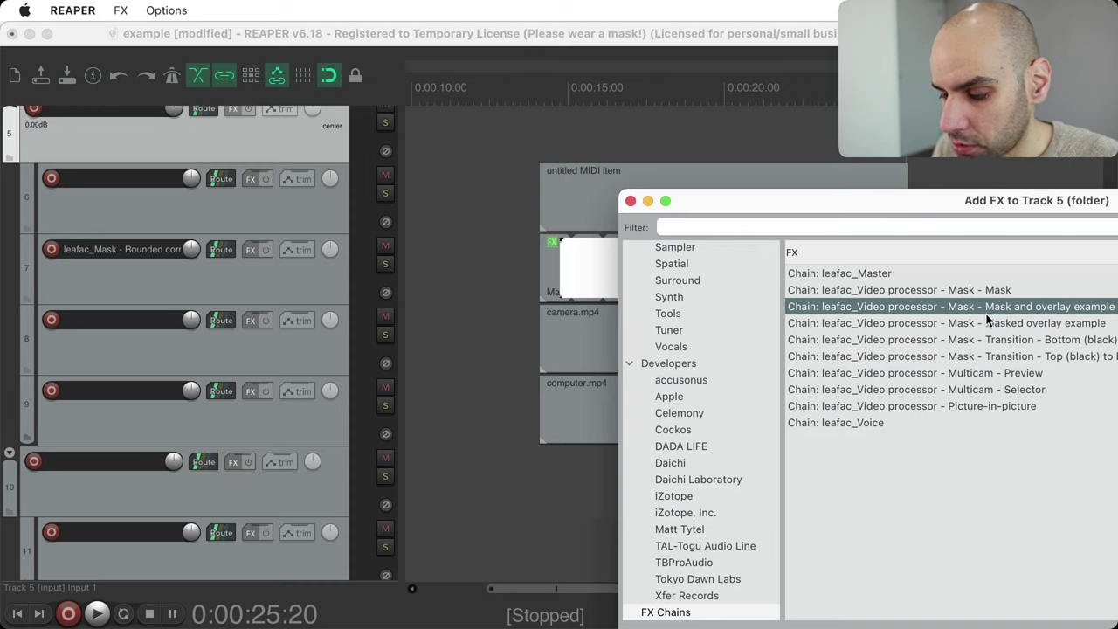
pyautogui.click(990, 325)
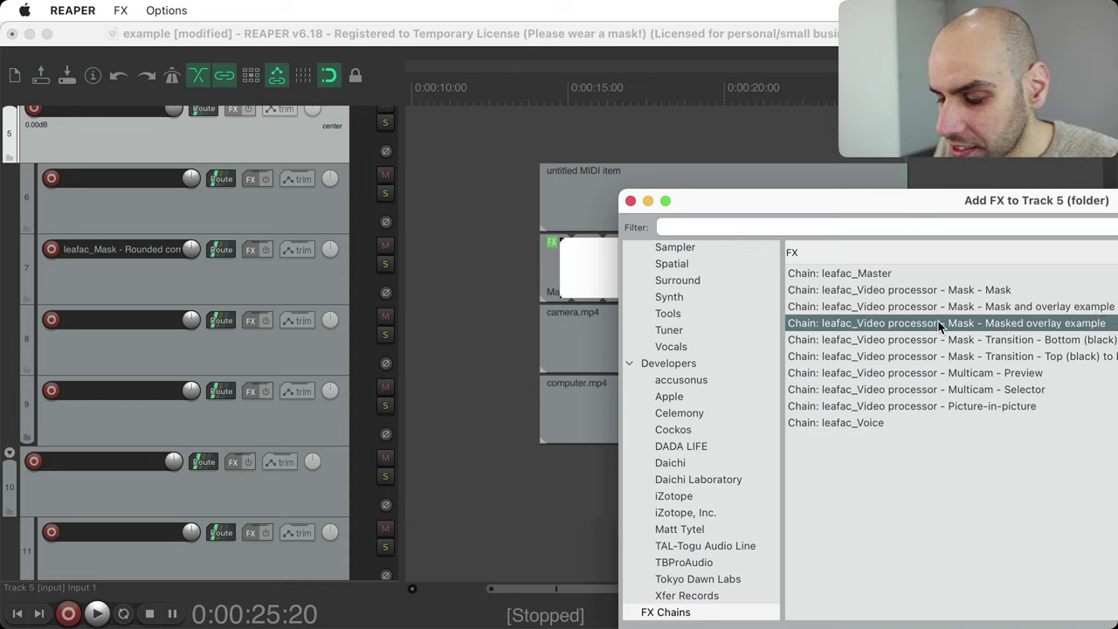
pyautogui.moveTo(924, 325); pyautogui.dragTo(573, 184)
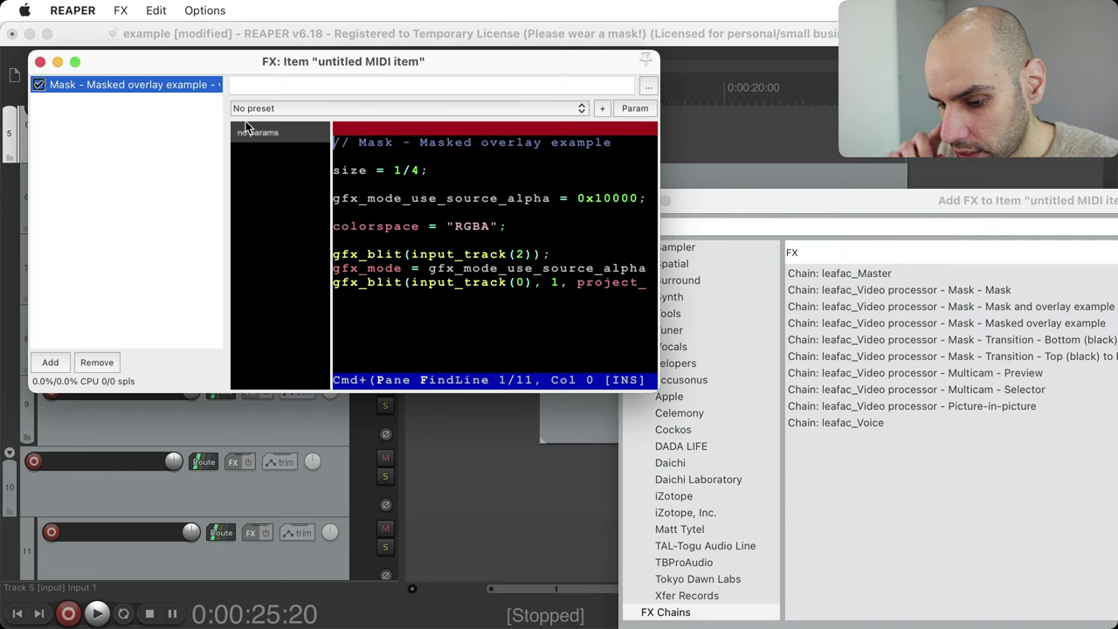
pyautogui.click(39, 61)
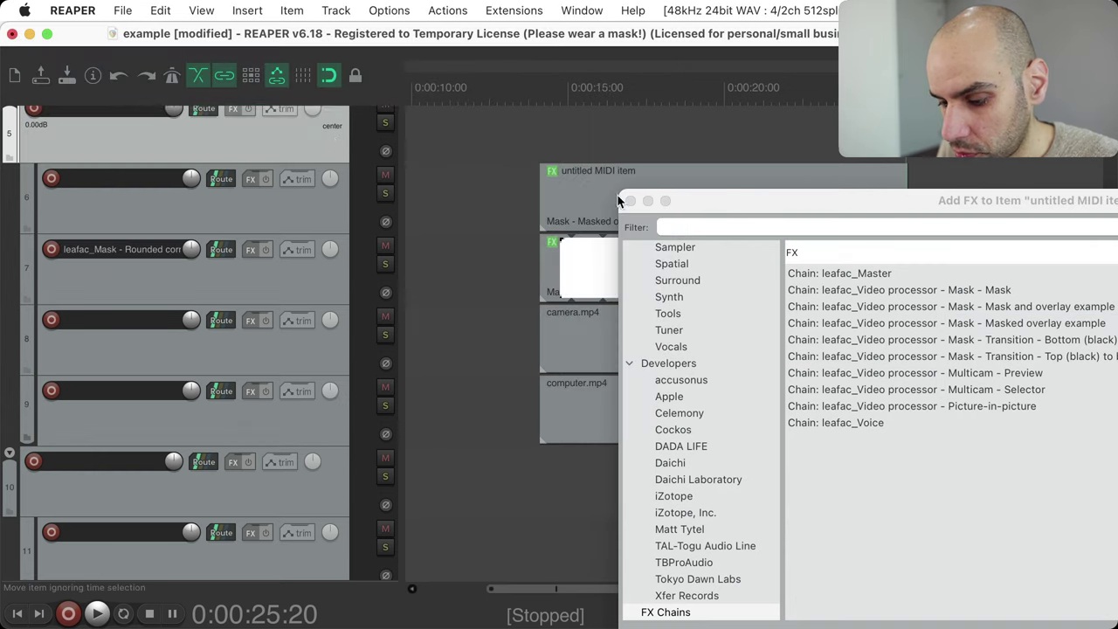
pyautogui.click(630, 200)
pyautogui.click(609, 150)
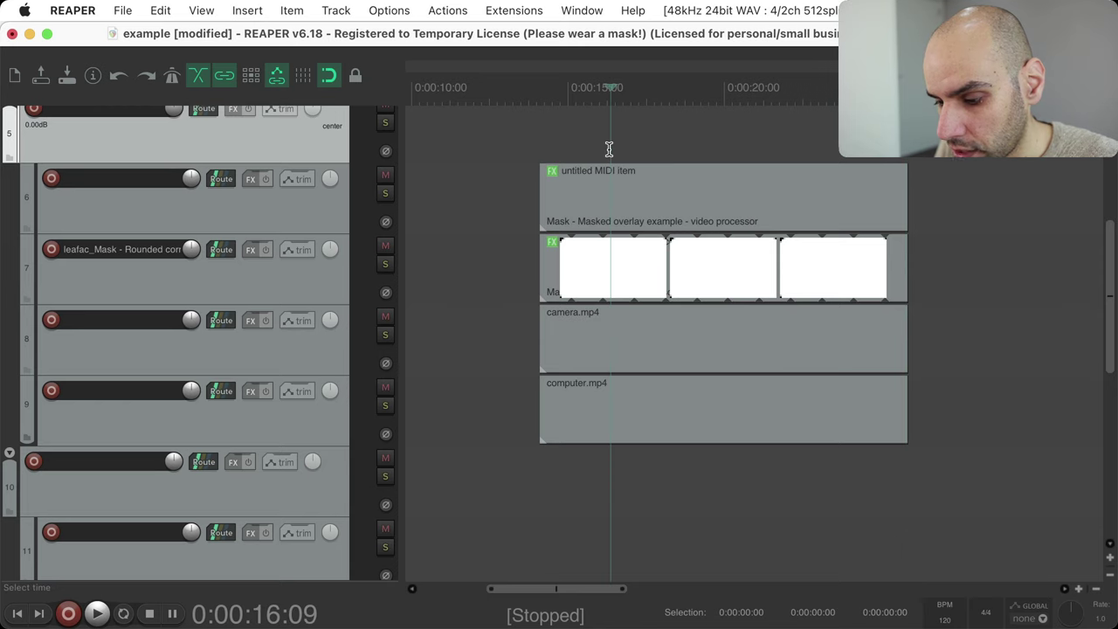
pyautogui.press('super+shift+v')
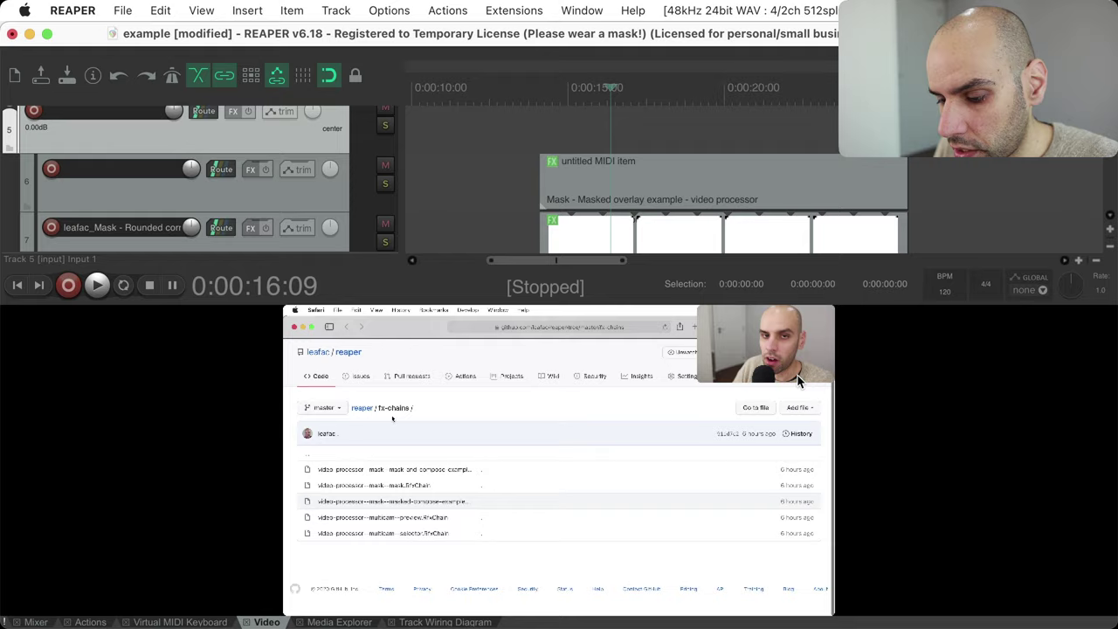
pyautogui.press('super+shift+v')
pyautogui.click(554, 174)
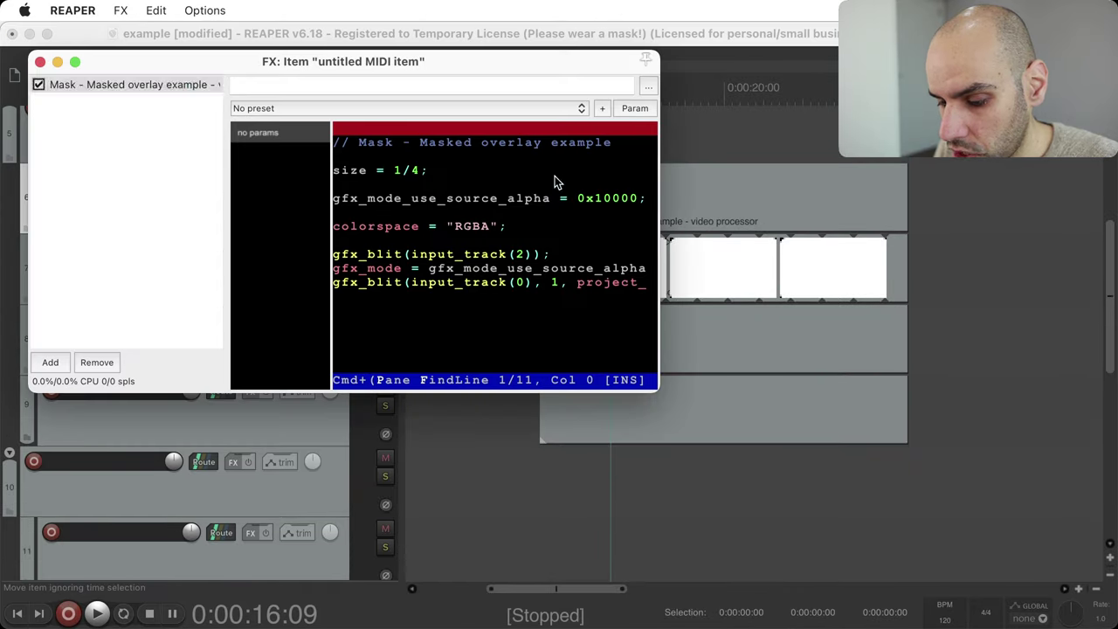
pyautogui.click(40, 61)
pyautogui.click(560, 256)
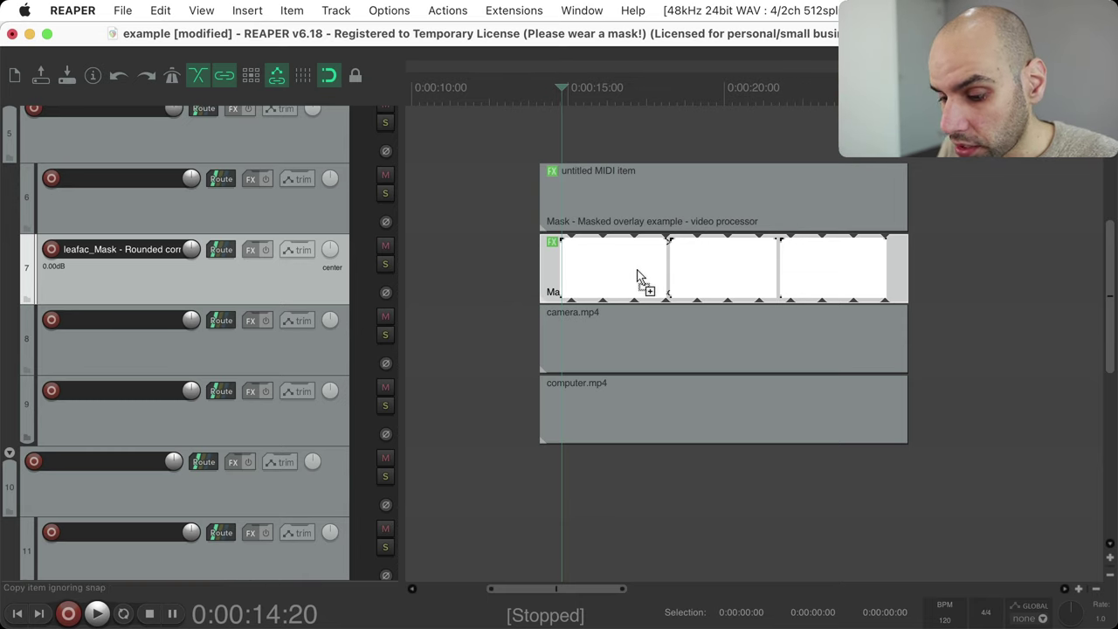
pyautogui.press('super+shift+v')
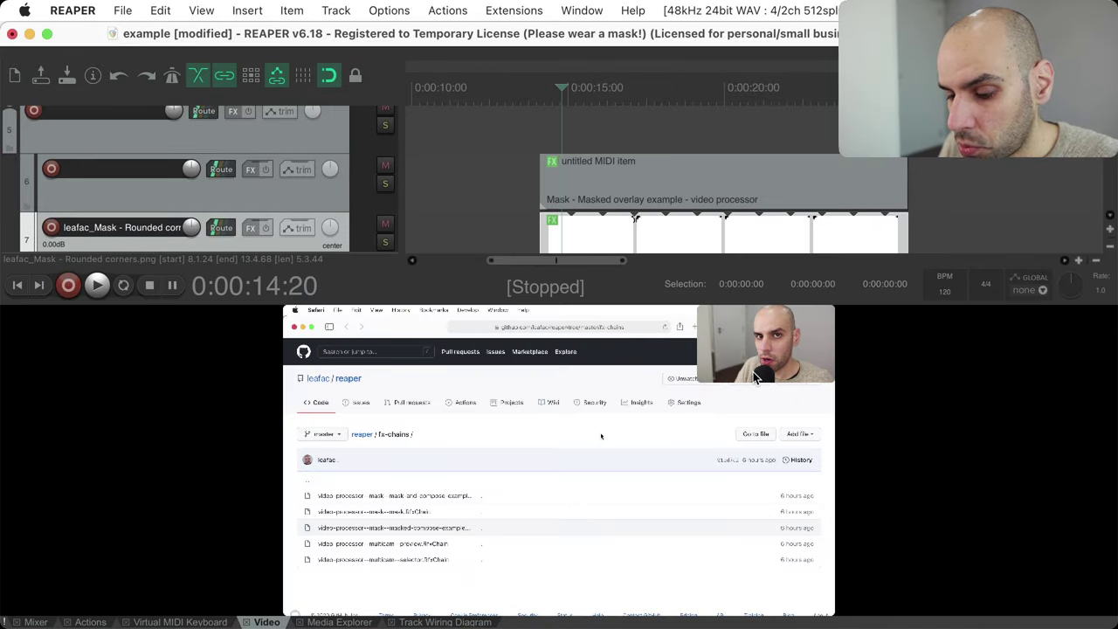
pyautogui.press('super+shift+v')
pyautogui.scroll(-5, 885, 420)
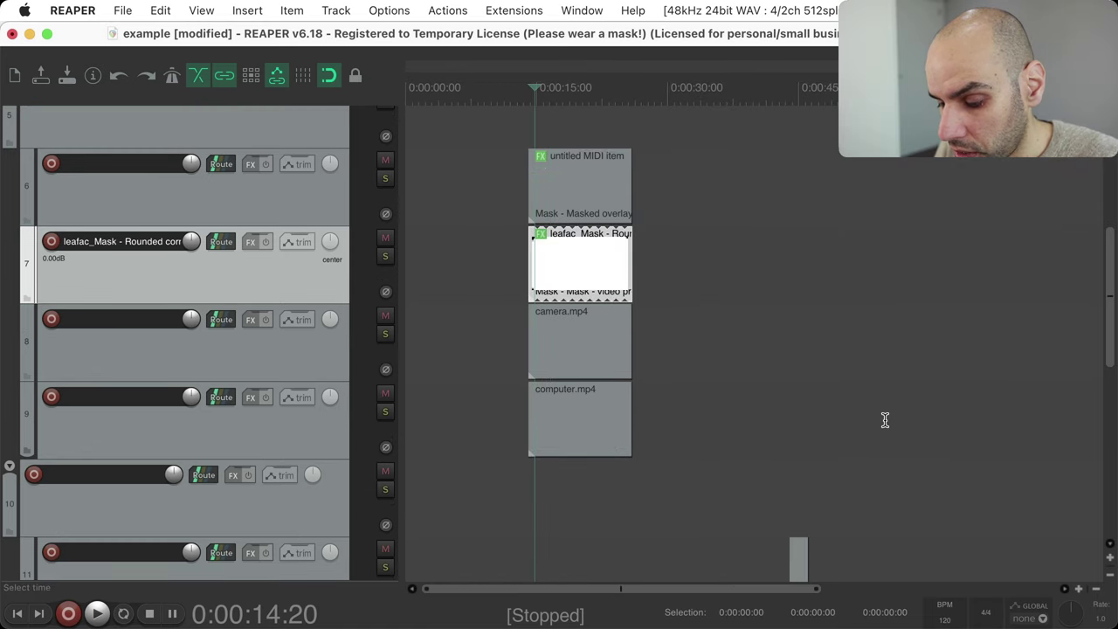
# - Play the bunny-mask transition from 0:00:43:19 in the video preview and stop around 0:00:46
pyautogui.scroll(-5, 885, 420)
pyautogui.click(743, 356)
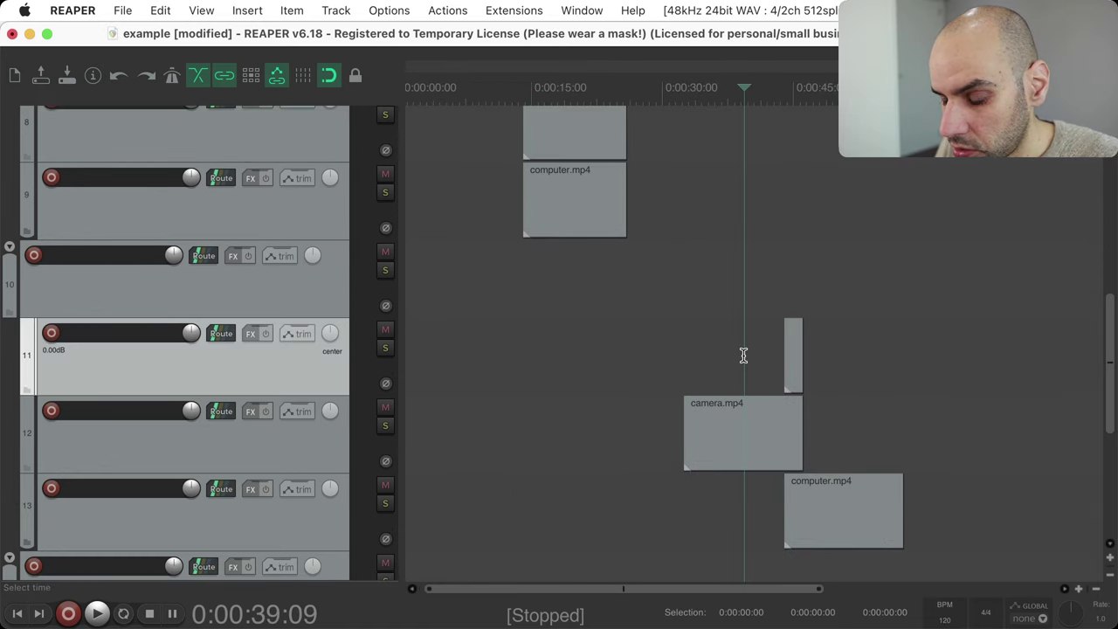
pyautogui.scroll(5, 743, 355)
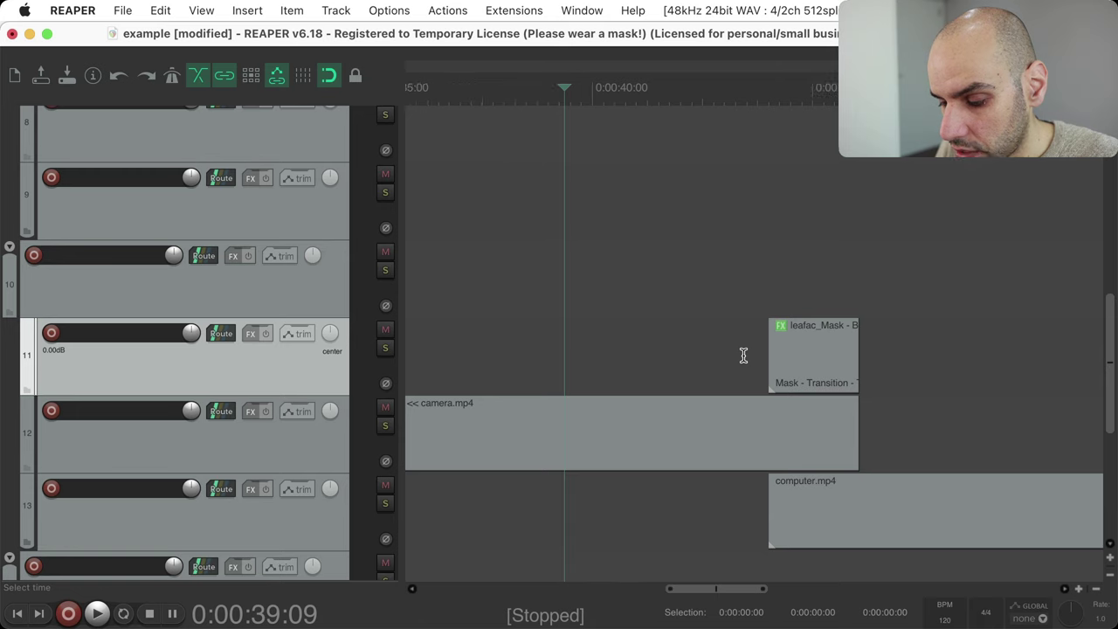
pyautogui.click(757, 297)
pyautogui.press('super+shift+v')
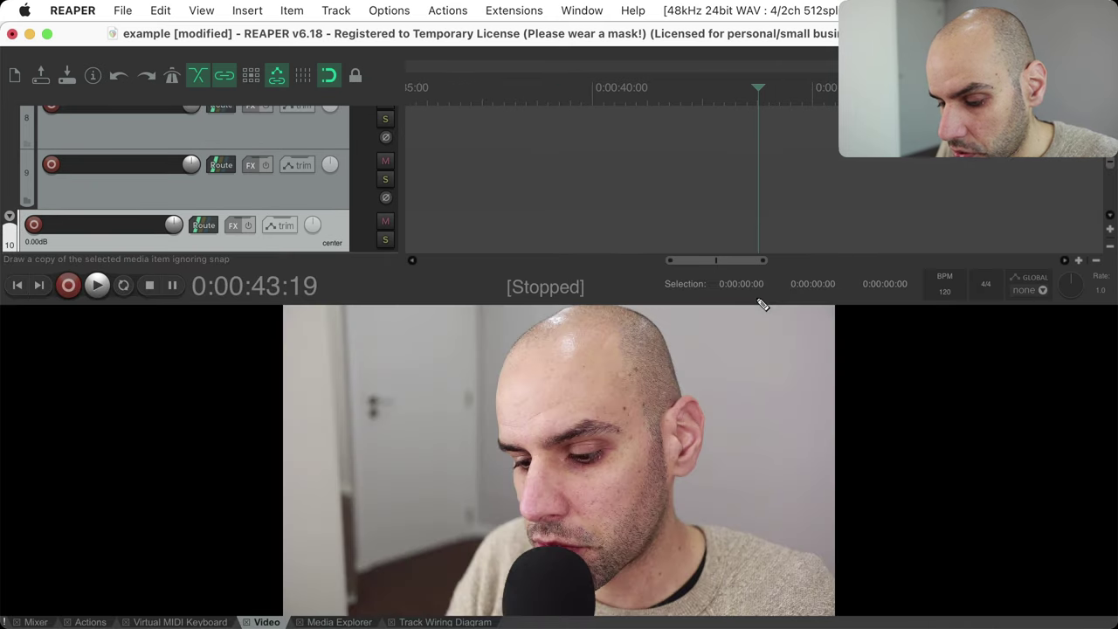
pyautogui.scroll(-3, 751, 194)
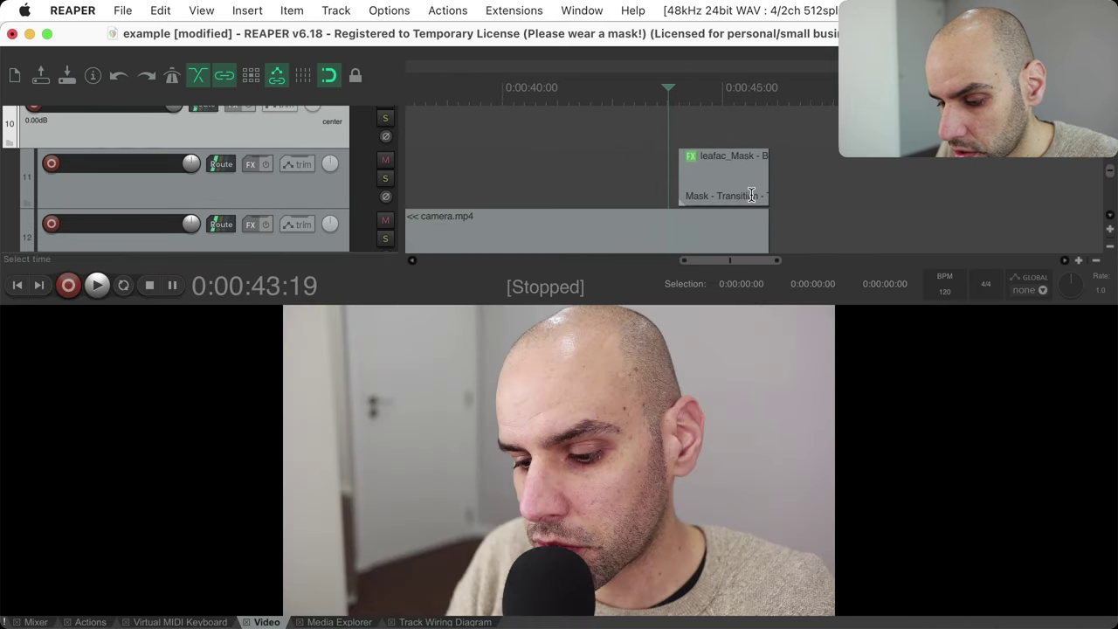
pyautogui.scroll(-3, 751, 195)
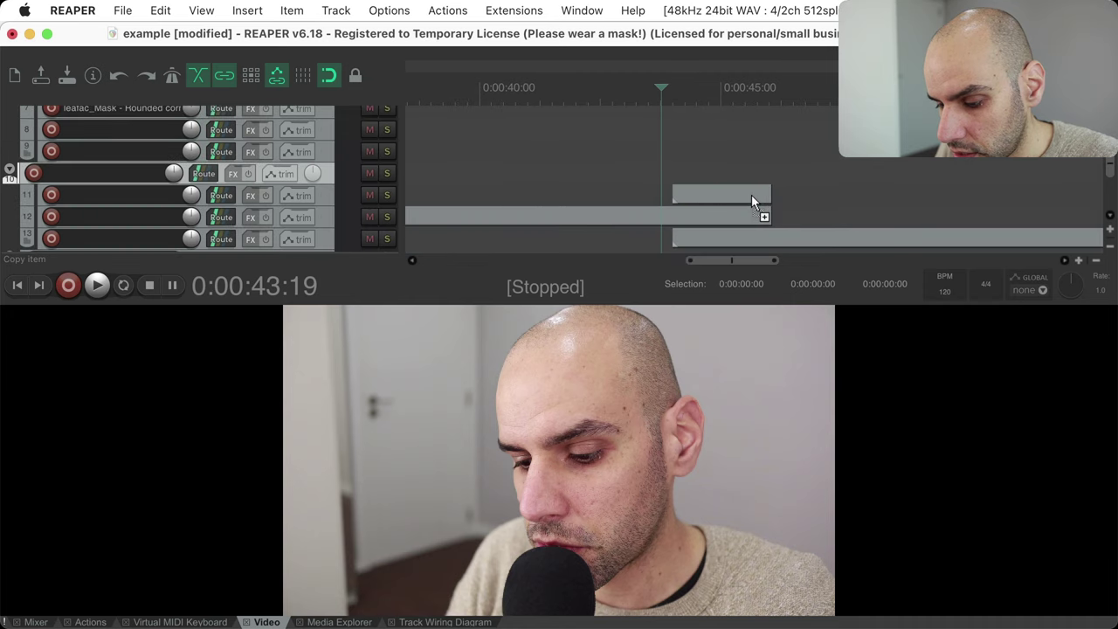
pyautogui.press('space')
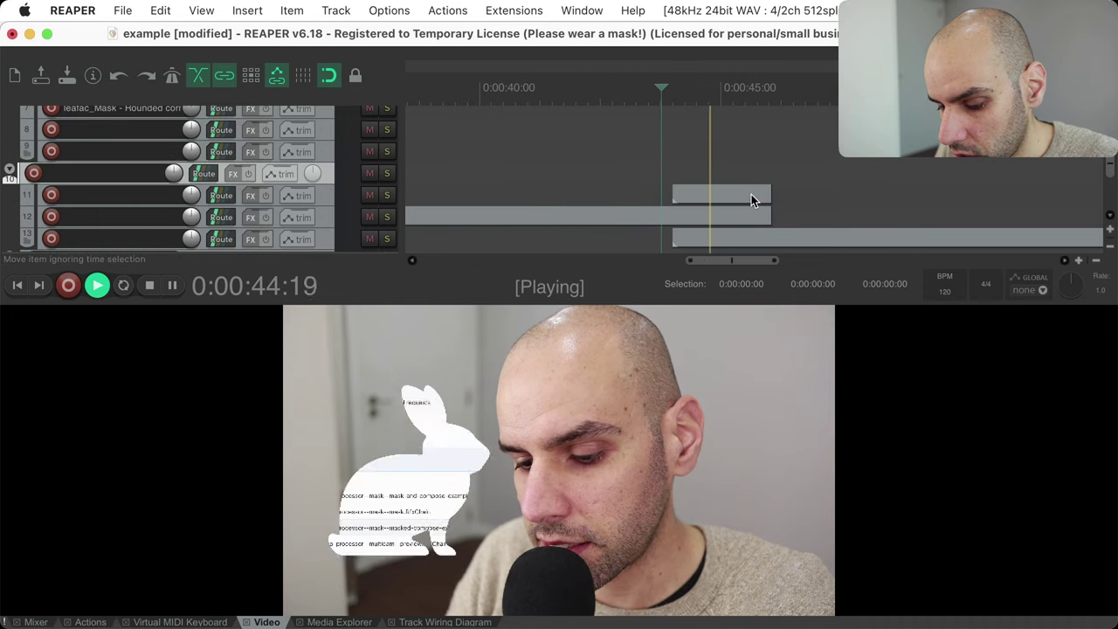
pyautogui.press('space')
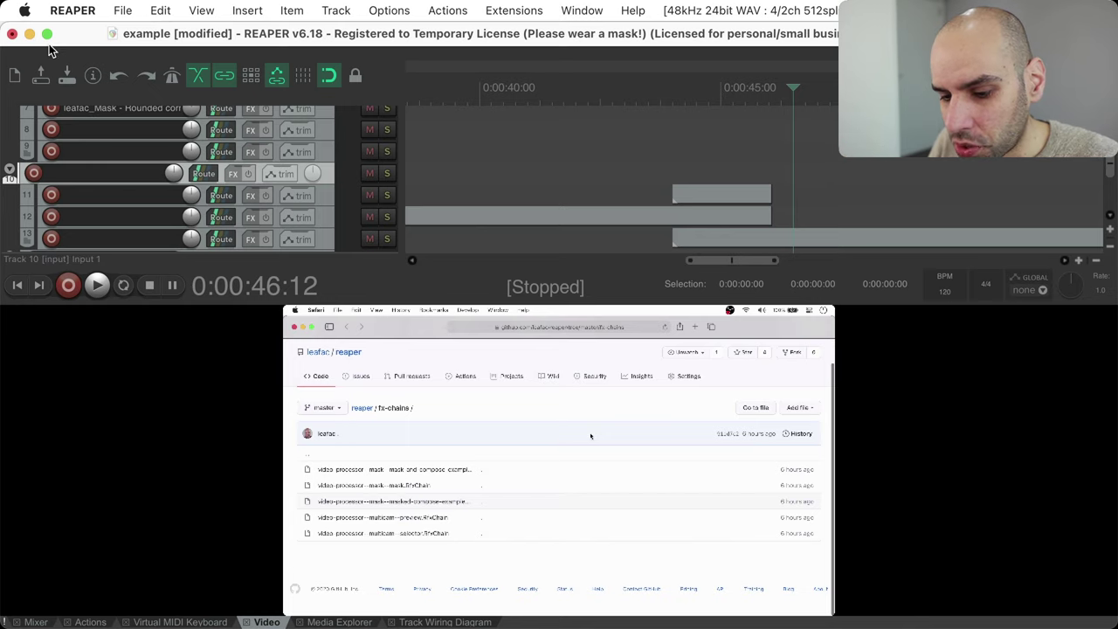
# - Move the REAPER window aside to view the rounded-corners PNG in Safari, then bring it back
pyautogui.moveTo(222, 36); pyautogui.dragTo(495, 96)
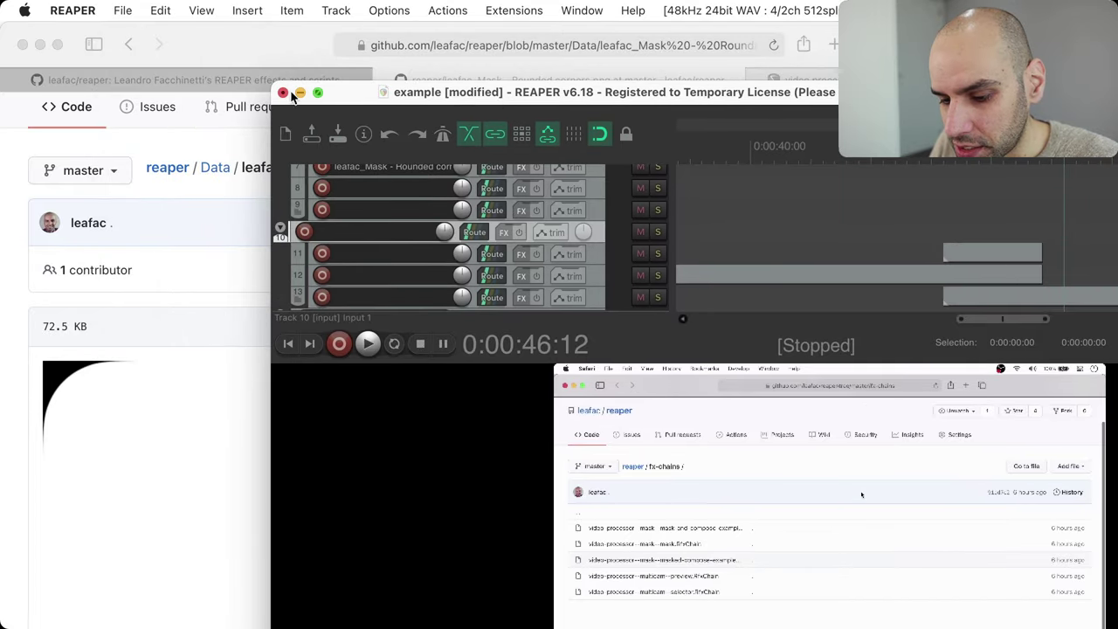
pyautogui.moveTo(292, 96); pyautogui.dragTo(841, 37)
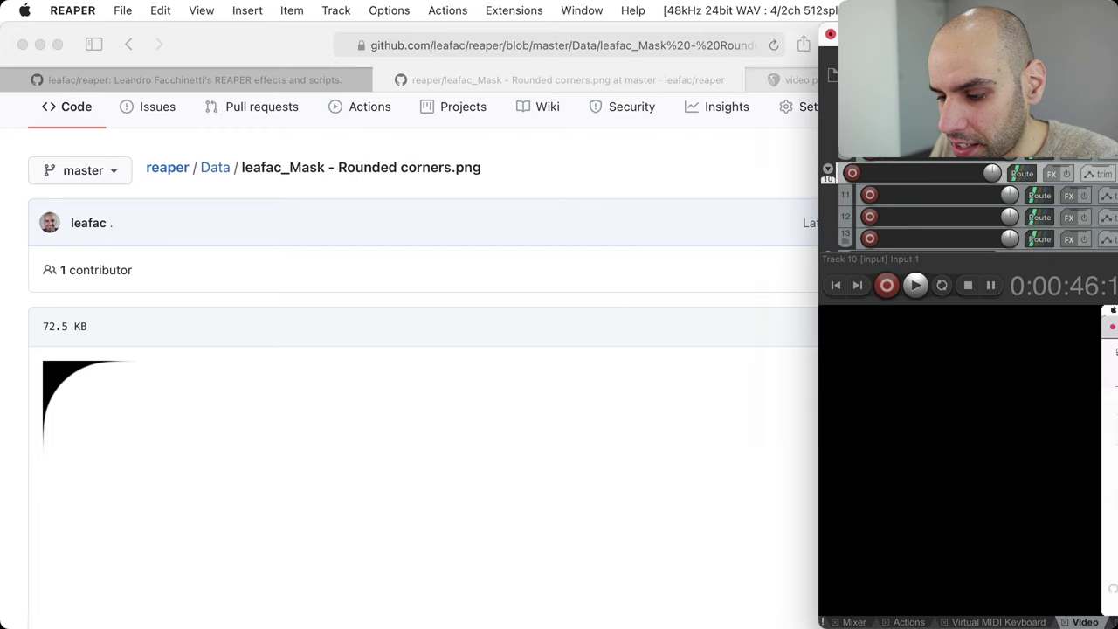
pyautogui.moveTo(972, 38); pyautogui.dragTo(469, 104)
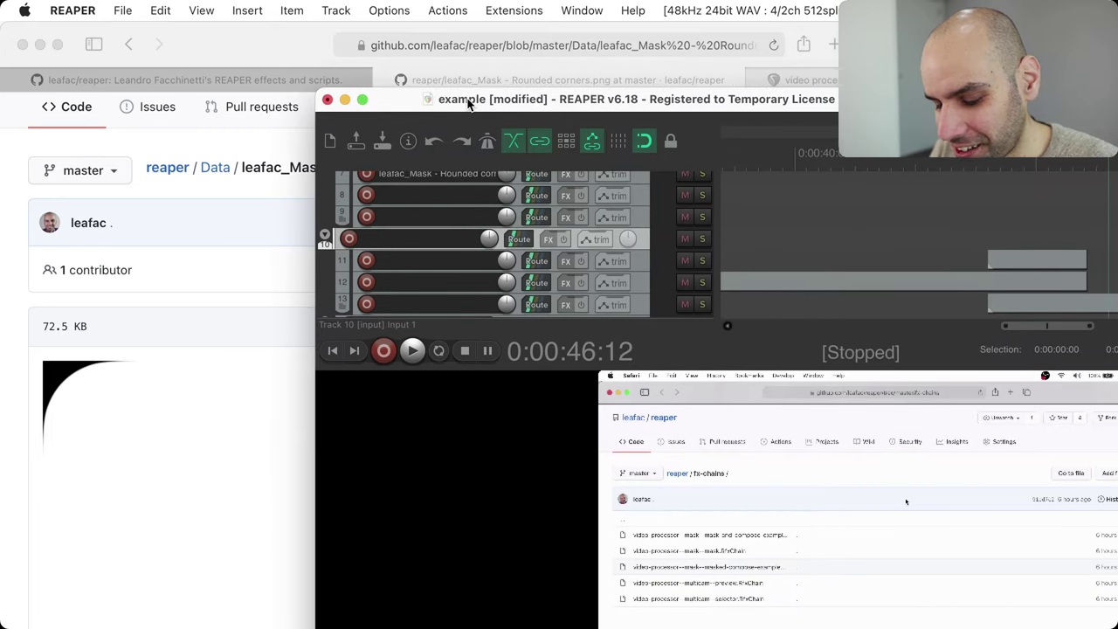
# - Maximize REAPER, set the edit position to 0:00:43:09 and close the video preview
pyautogui.doubleClick(467, 101)
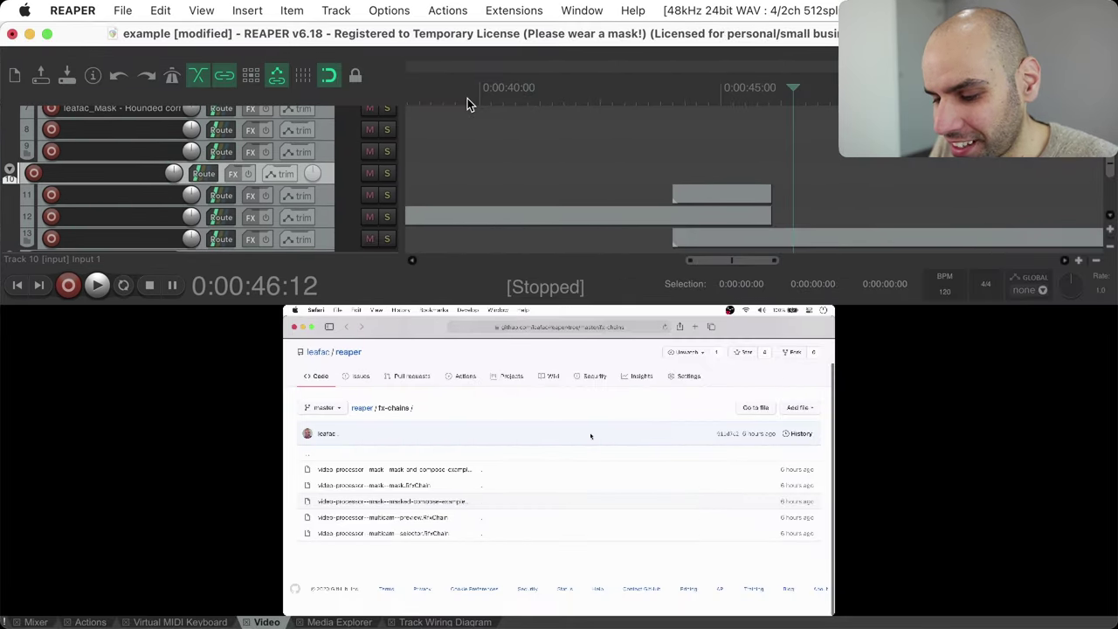
pyautogui.click(641, 172)
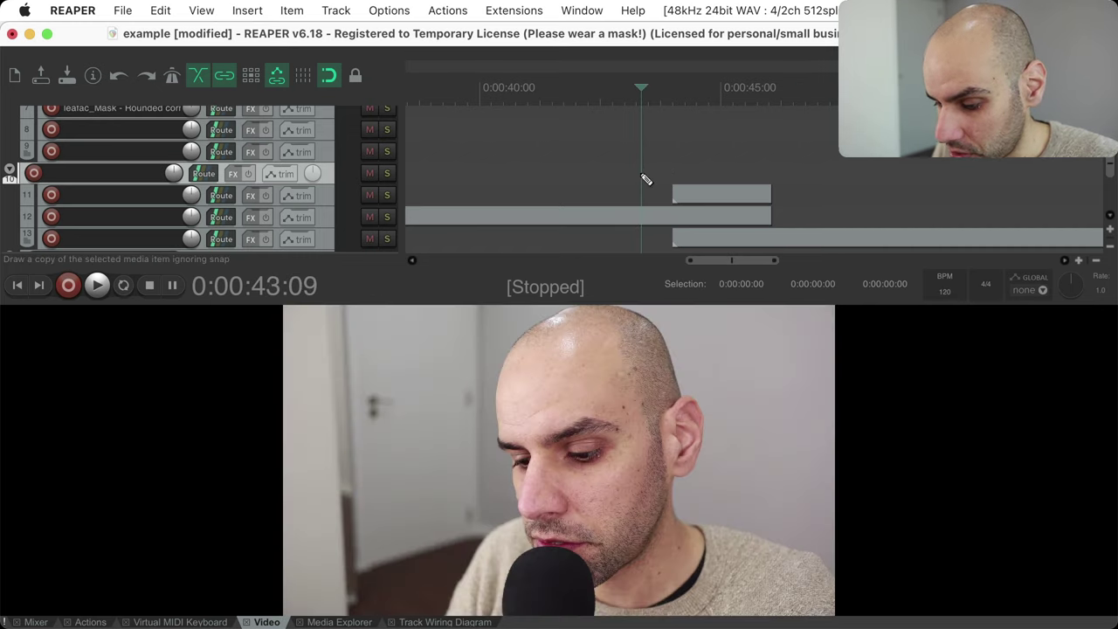
pyautogui.press('super+shift+v')
# - Set the edit position on track 11 to 0:00:43:22 and open the Media Explorer on the project folder
pyautogui.click(697, 332)
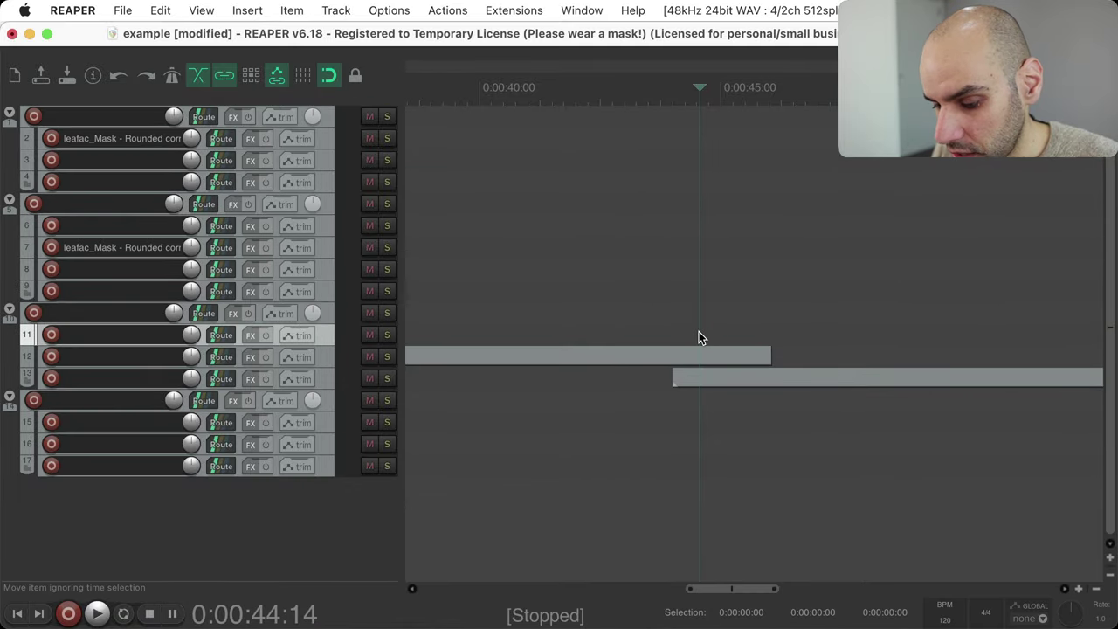
pyautogui.scroll(5, 704, 337)
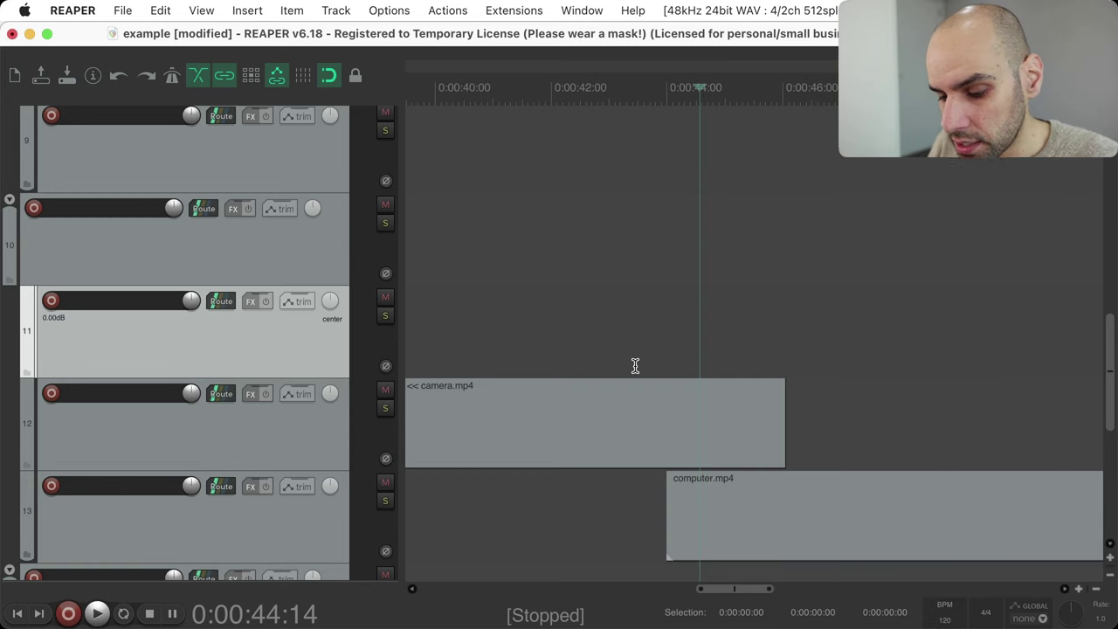
pyautogui.click(661, 353)
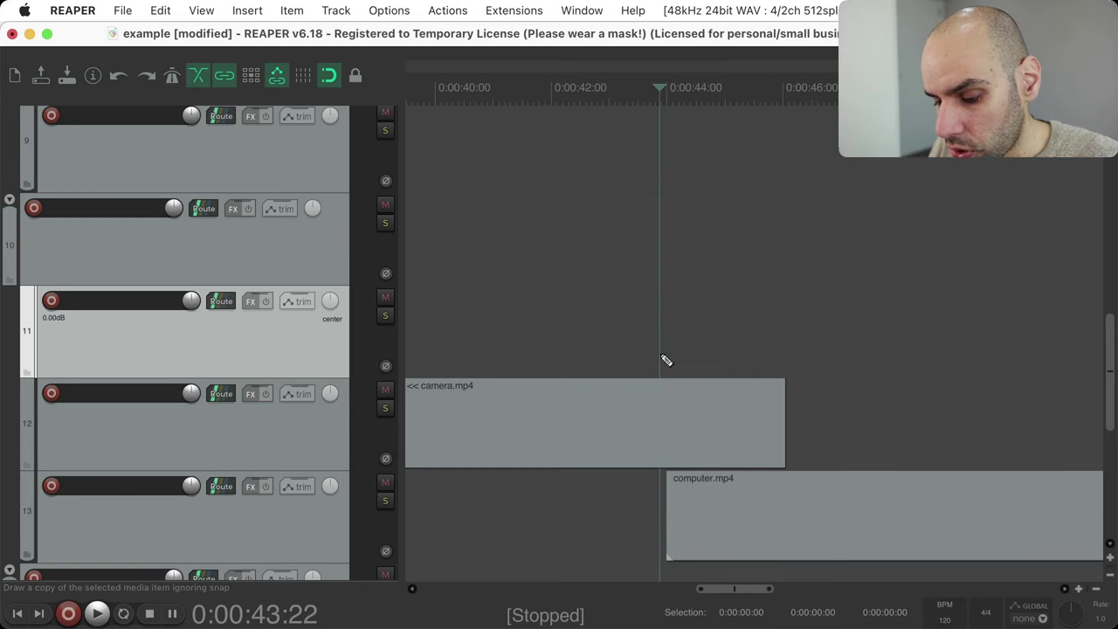
pyautogui.press('super+alt+x')
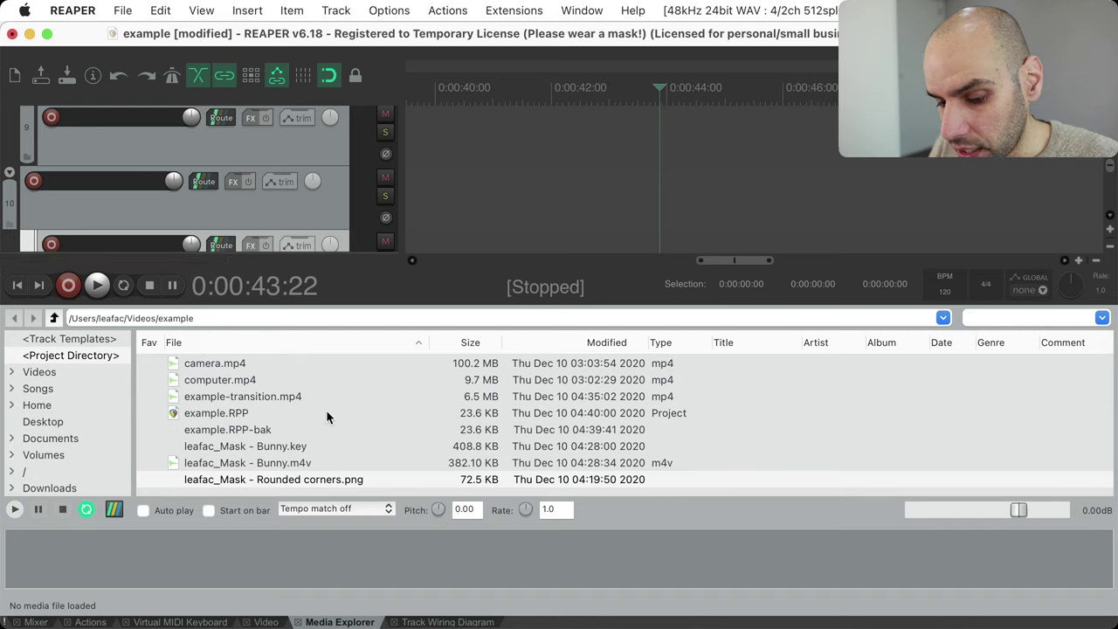
# - Place leafac_Mask - Bunny.m4v on track 11, aligned with computer.mp4 at 0:00:43:24, and reopen the docker
pyautogui.click(254, 463)
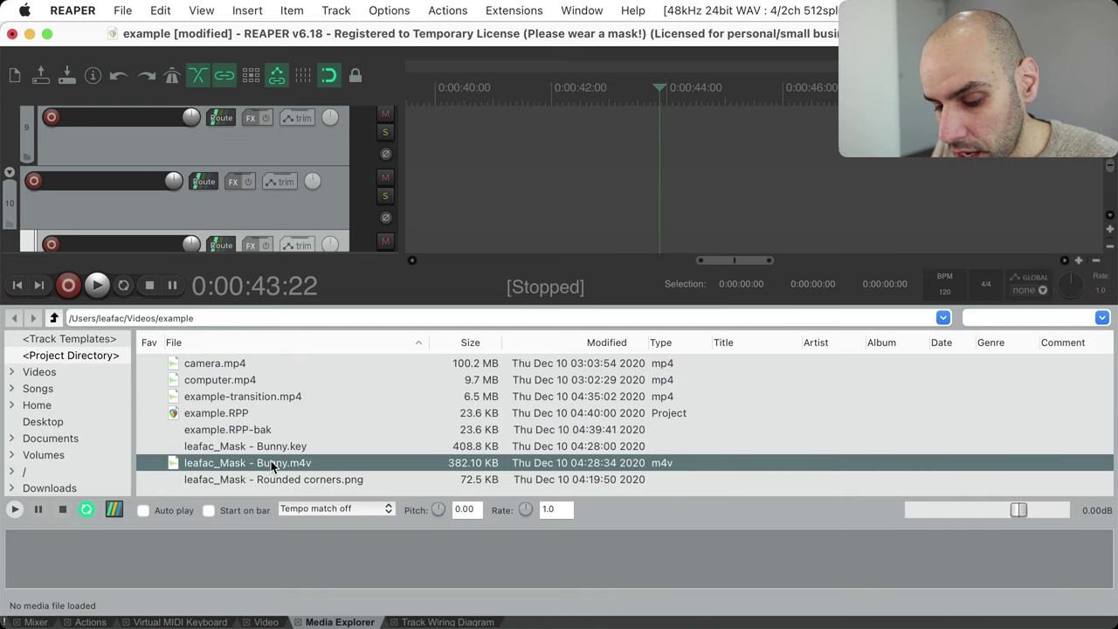
pyautogui.moveTo(269, 468); pyautogui.dragTo(660, 234)
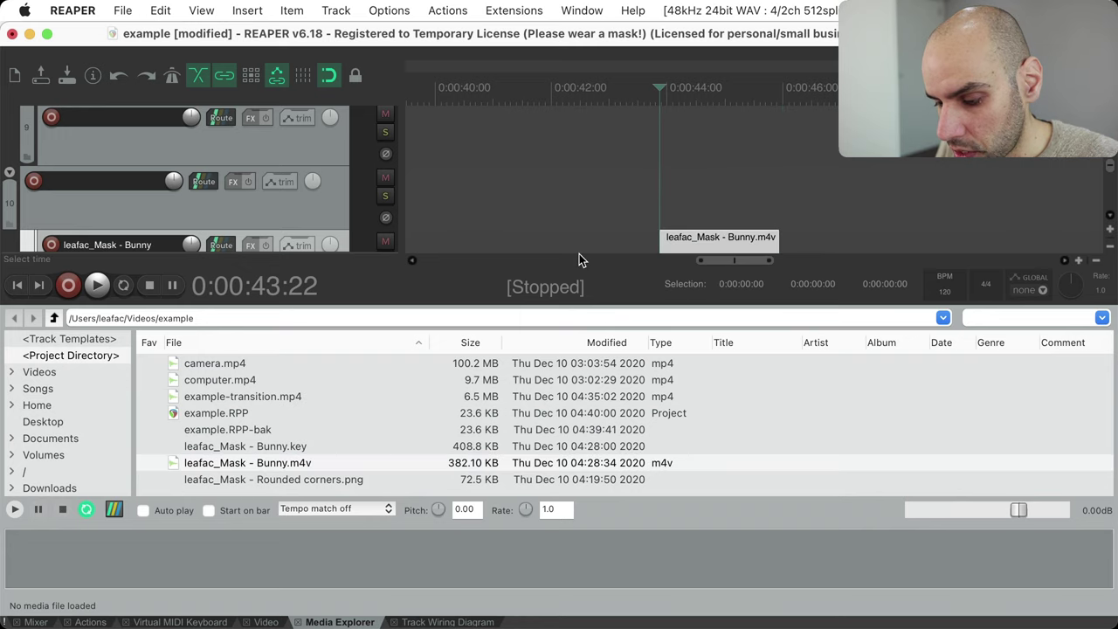
pyautogui.press('super+alt+x')
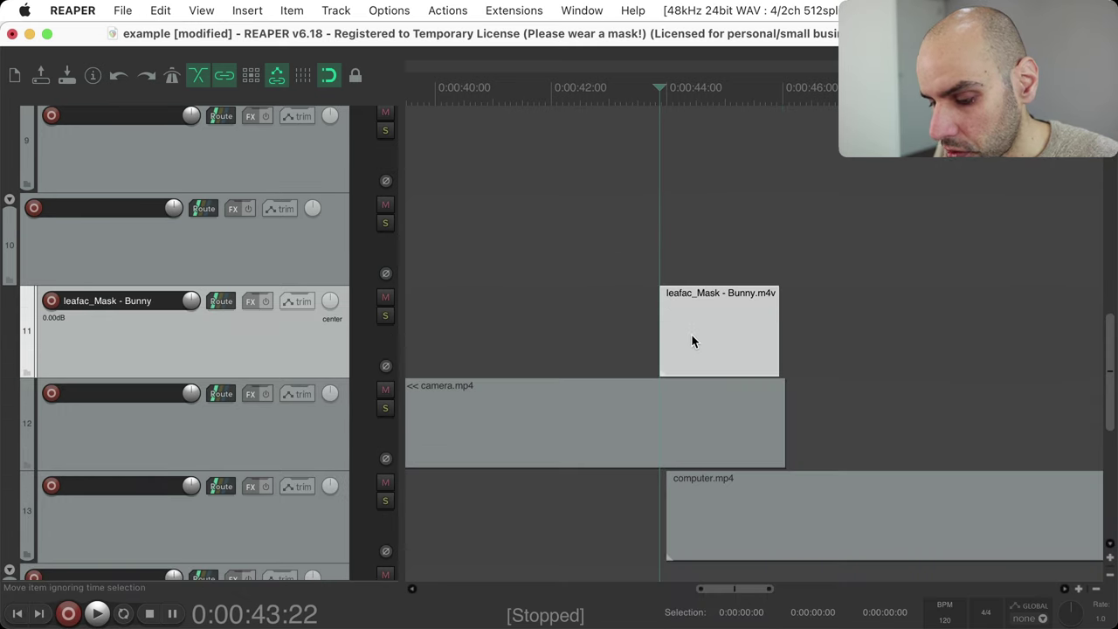
pyautogui.scroll(3, 692, 339)
pyautogui.moveTo(691, 339); pyautogui.dragTo(736, 341)
pyautogui.scroll(-3, 736, 341)
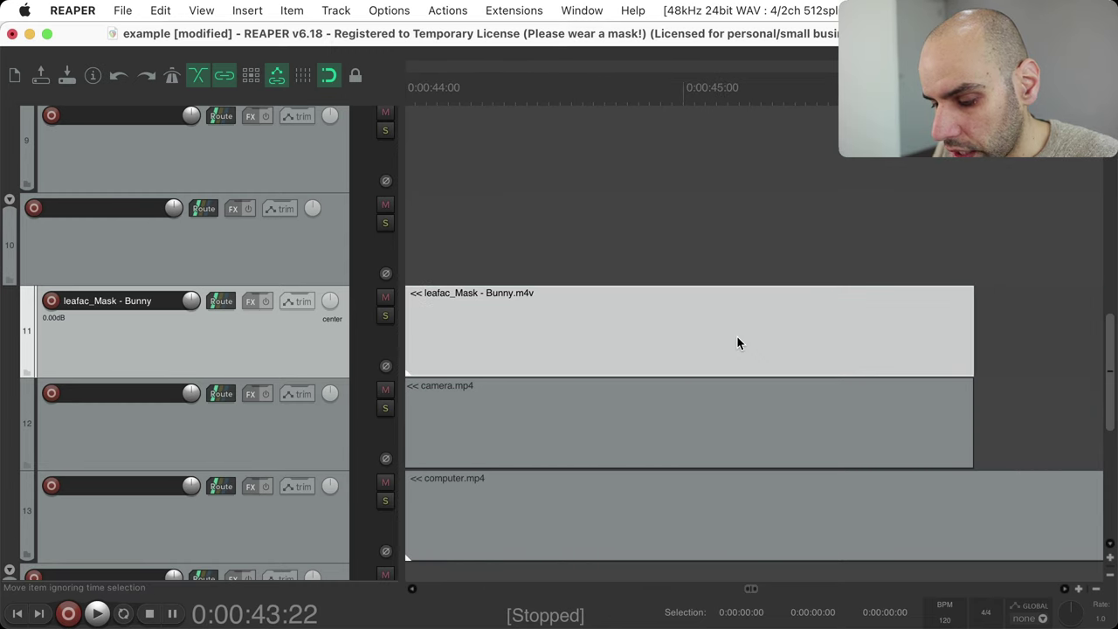
pyautogui.hscroll(-2, 736, 340)
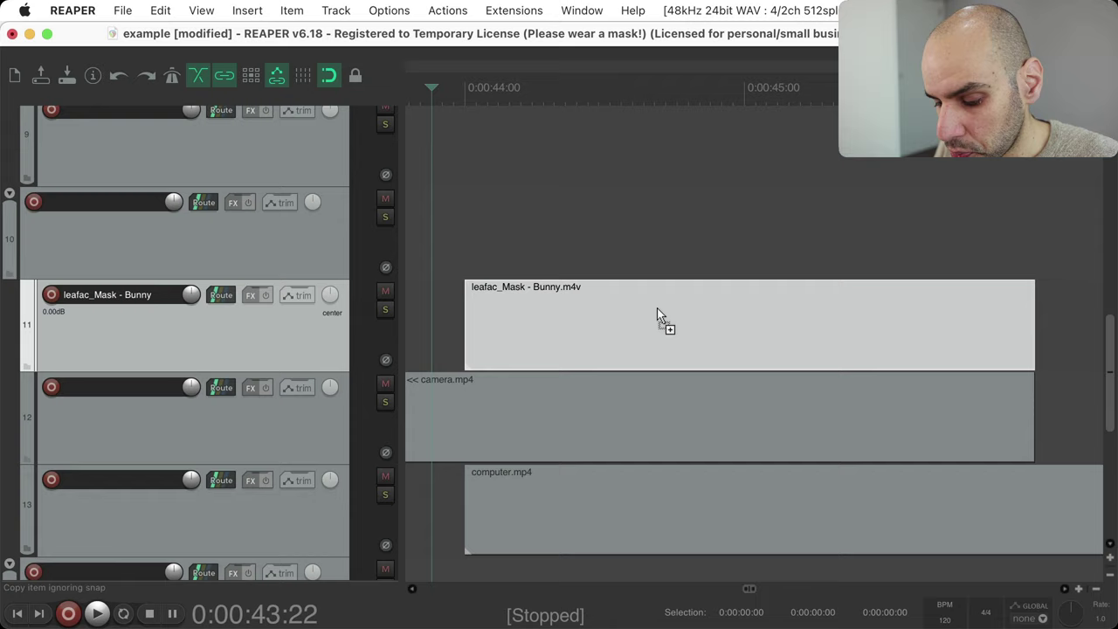
pyautogui.hotkey('ctrl', 'alt', 'x')
pyautogui.hotkey('ctrl', 'alt', 'g')
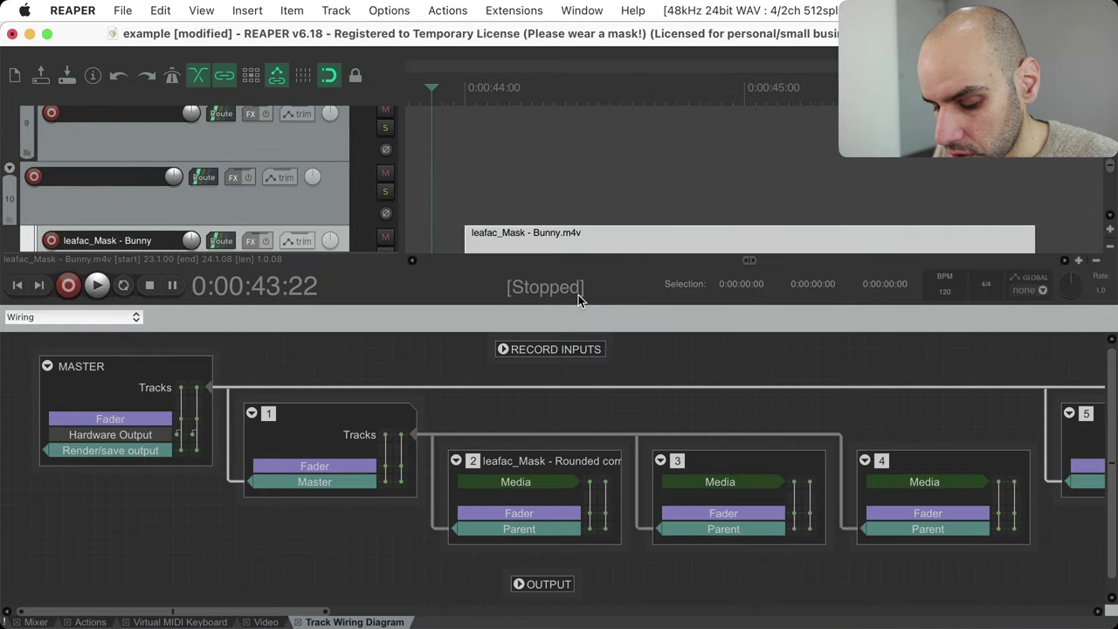
# - Show the Video window in the docker and select folder track 10
pyautogui.hotkey('ctrl', 'shift', 'v')
pyautogui.press('Down')
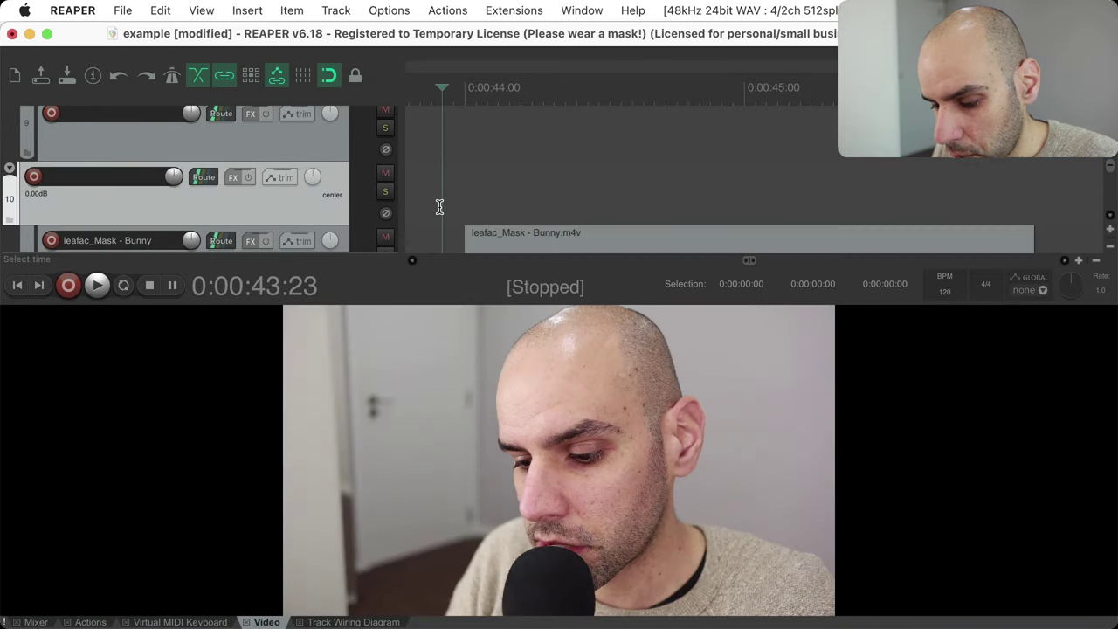
pyautogui.press('pagedown')
pyautogui.press('pagedown')
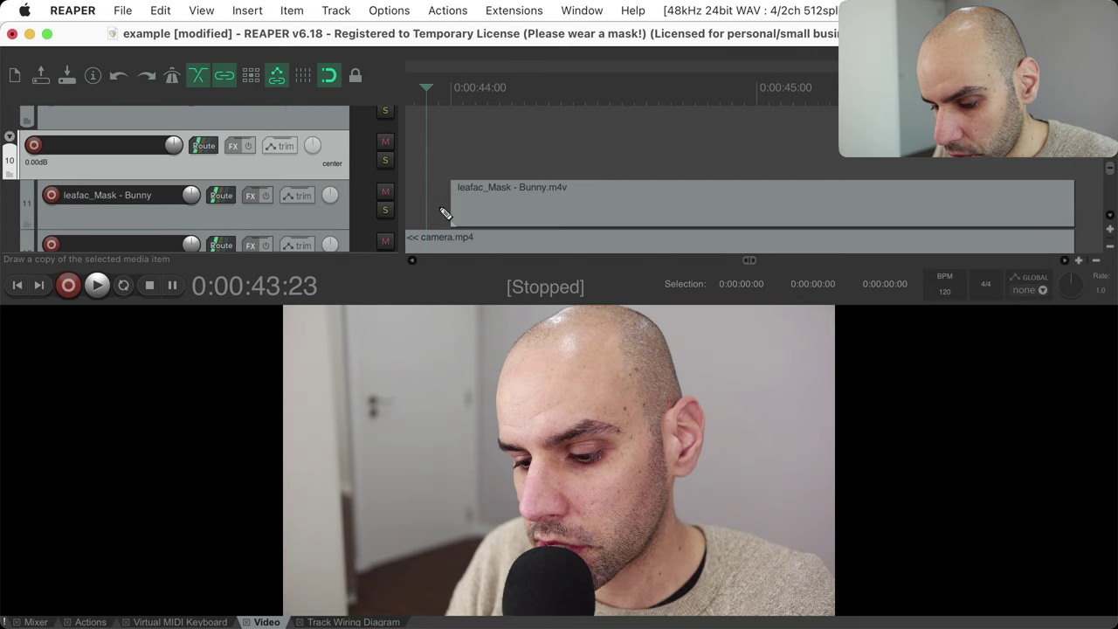
pyautogui.scroll(-2, 435, 178)
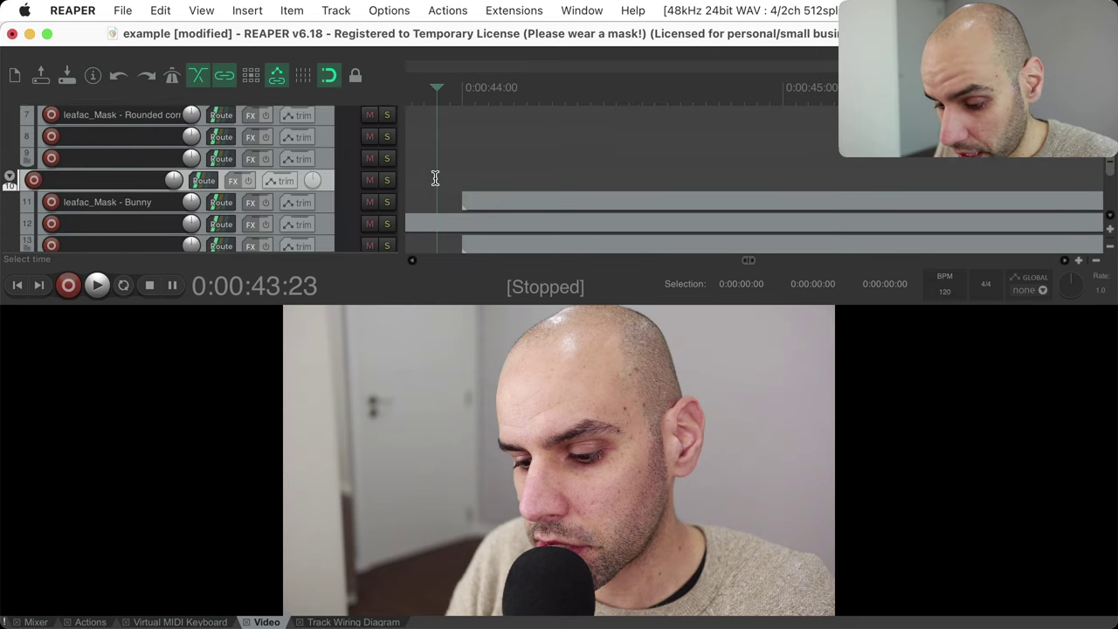
# - Preview the bunny transition from 0:00:43:22, then close the video preview
pyautogui.click(432, 146)
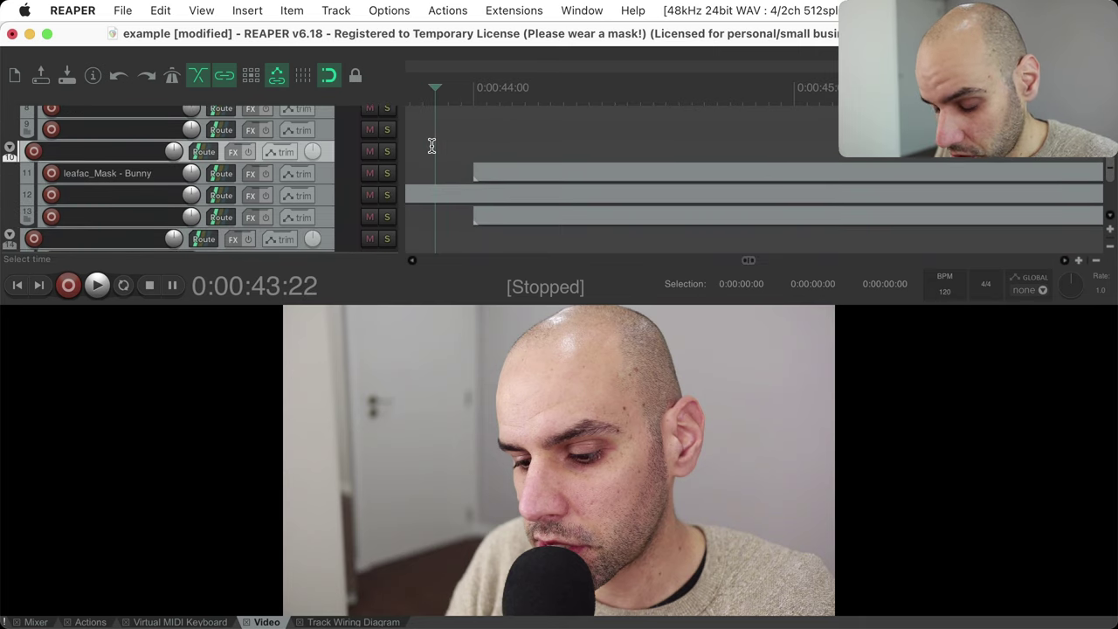
pyautogui.press('space')
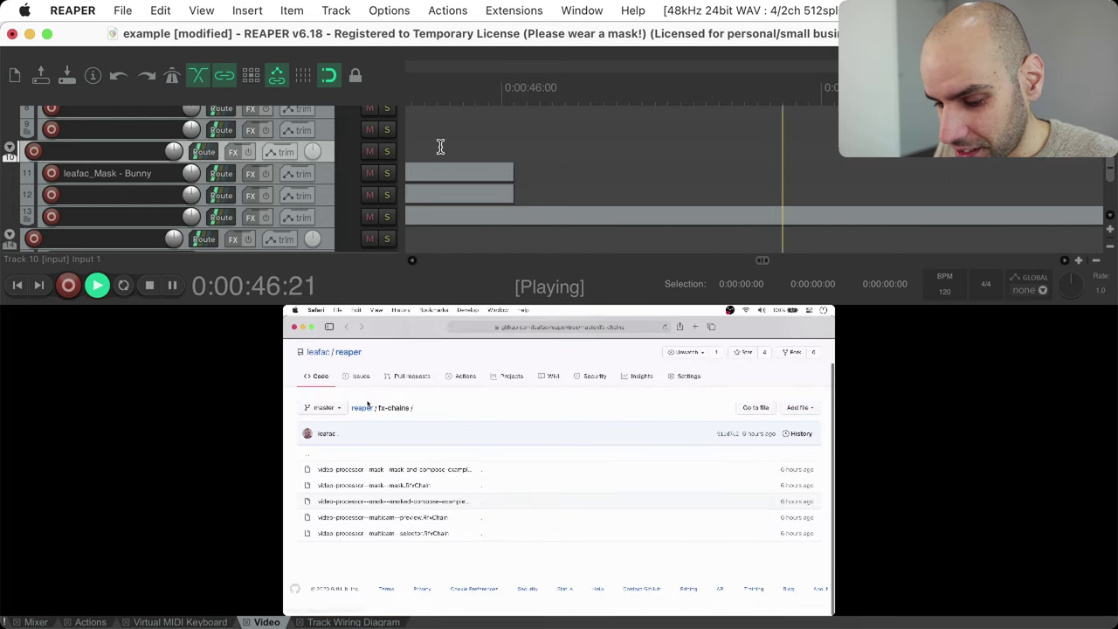
pyautogui.press('space')
pyautogui.scroll(3, 568, 155)
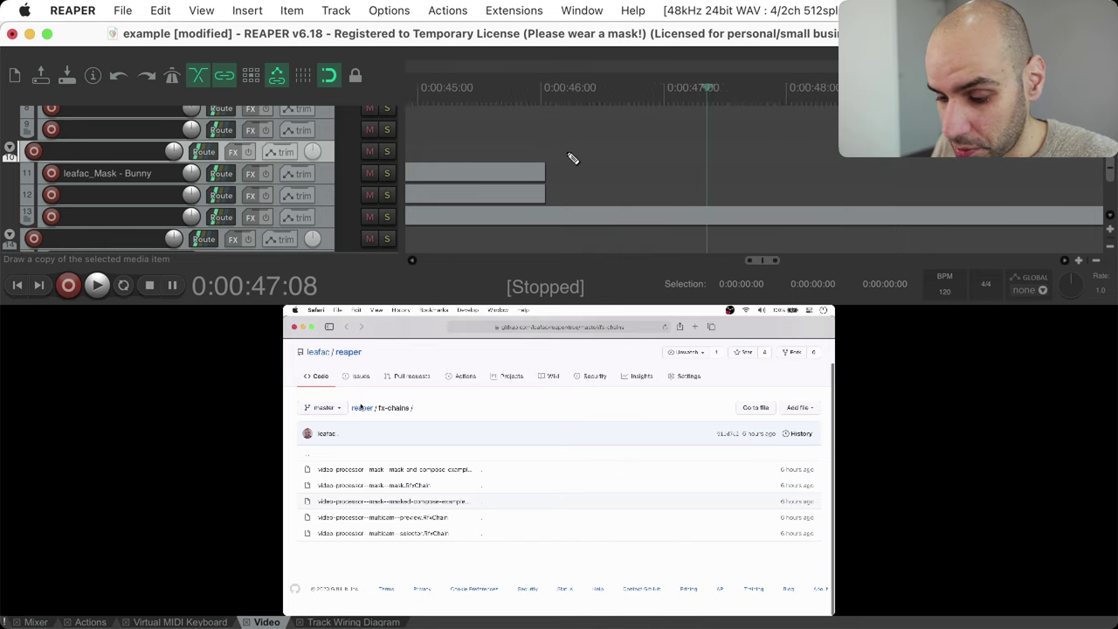
pyautogui.hotkey('alt', 'd')
pyautogui.hscroll(-5, 567, 152)
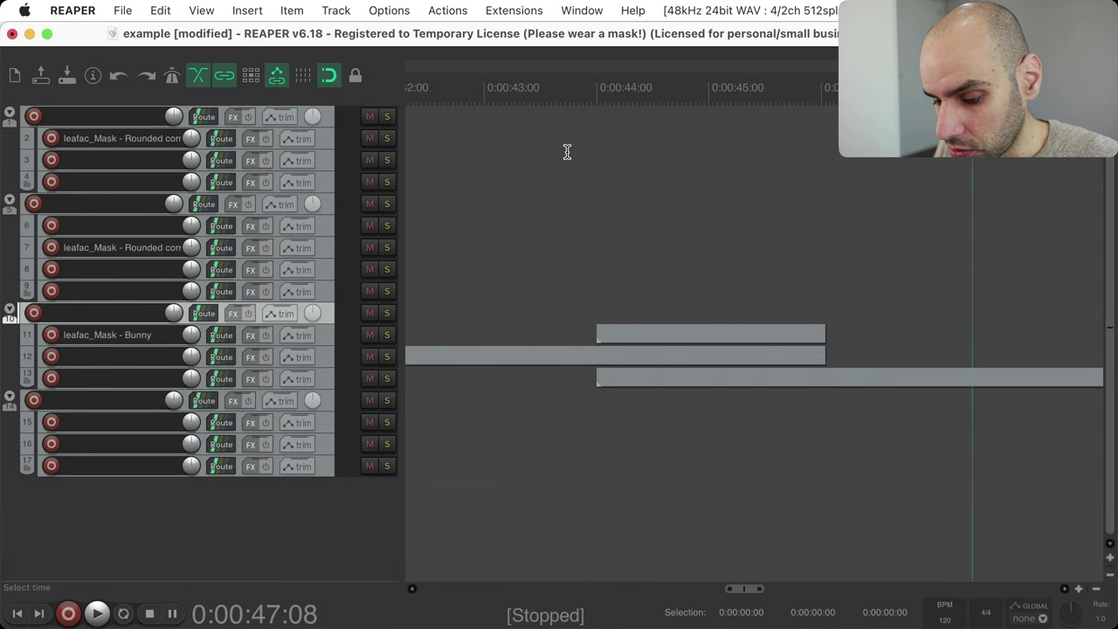
pyautogui.scroll(5, 567, 152)
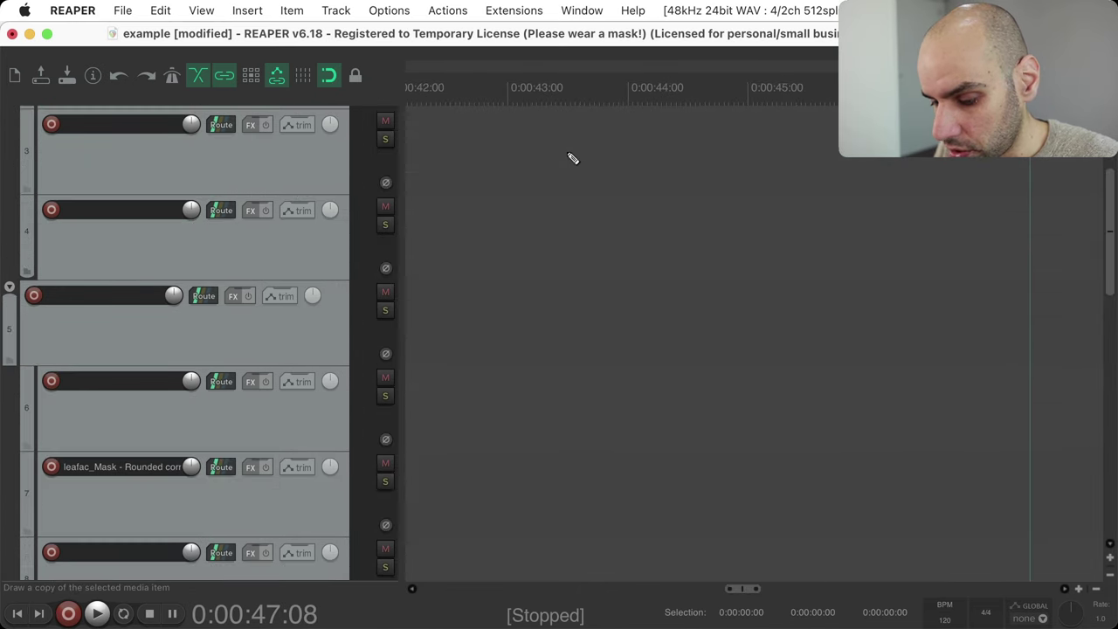
pyautogui.scroll(-5, 567, 152)
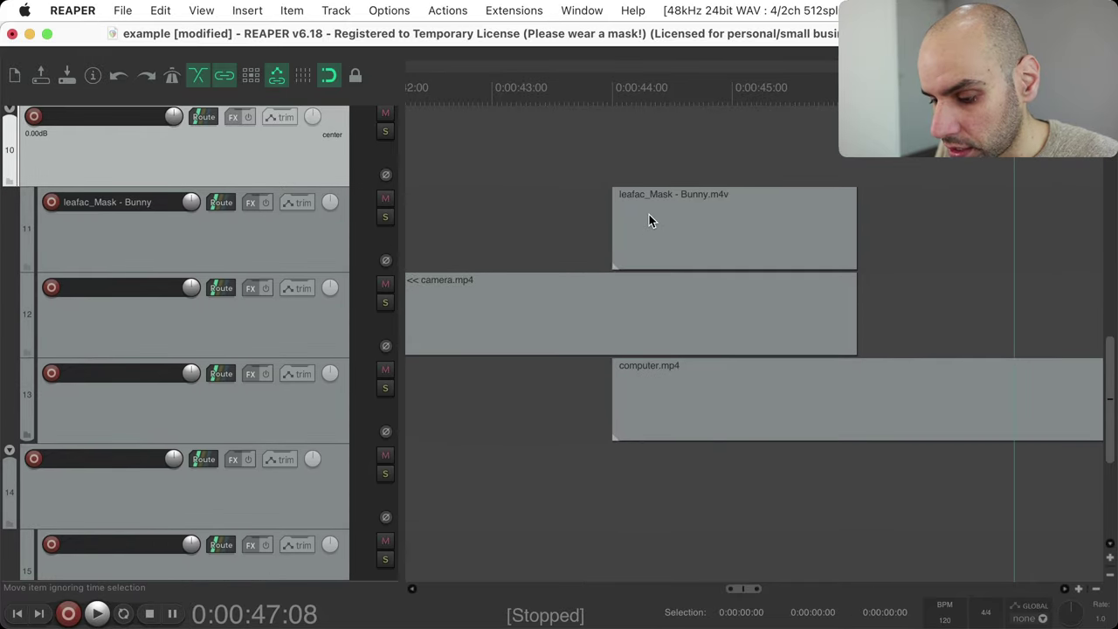
pyautogui.hscroll(1, 649, 214)
# - Bring up the Add FX browser for track 10 and move it aside to reveal the tracks
pyautogui.press('f')
pyautogui.moveTo(638, 180); pyautogui.dragTo(908, 339)
pyautogui.click(882, 478)
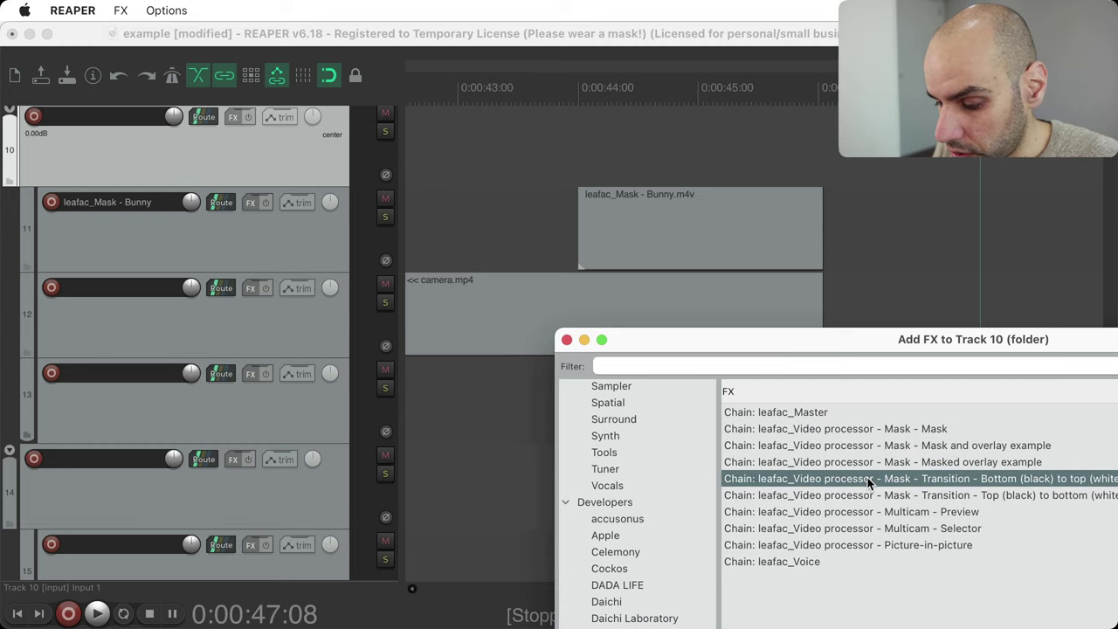
pyautogui.moveTo(879, 350); pyautogui.dragTo(683, 333)
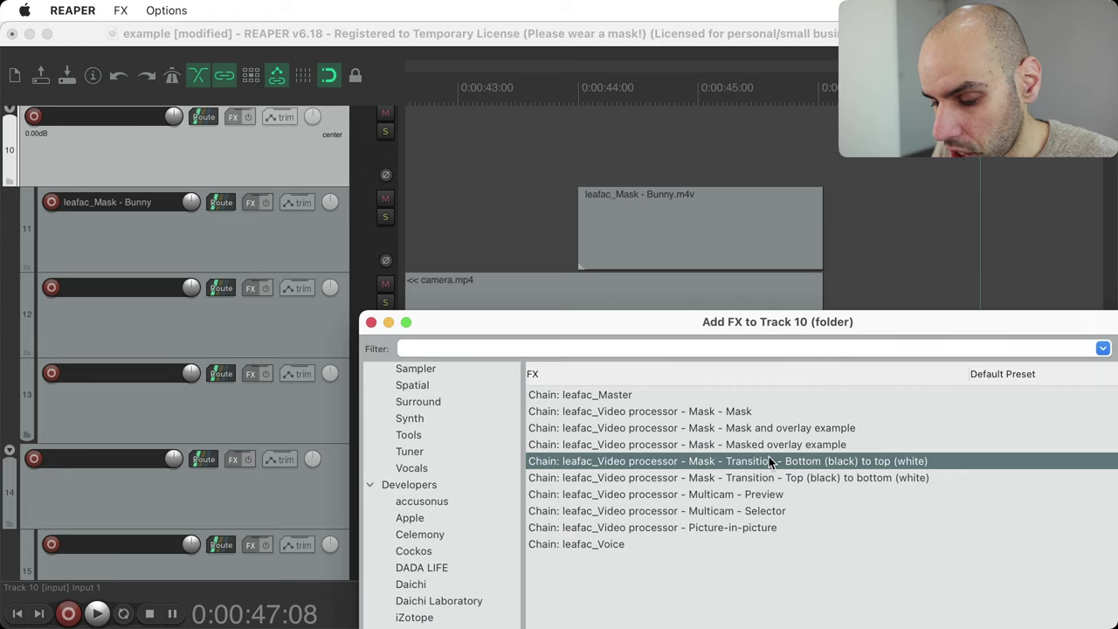
pyautogui.scroll(-3, 608, 249)
pyautogui.scroll(1, 607, 249)
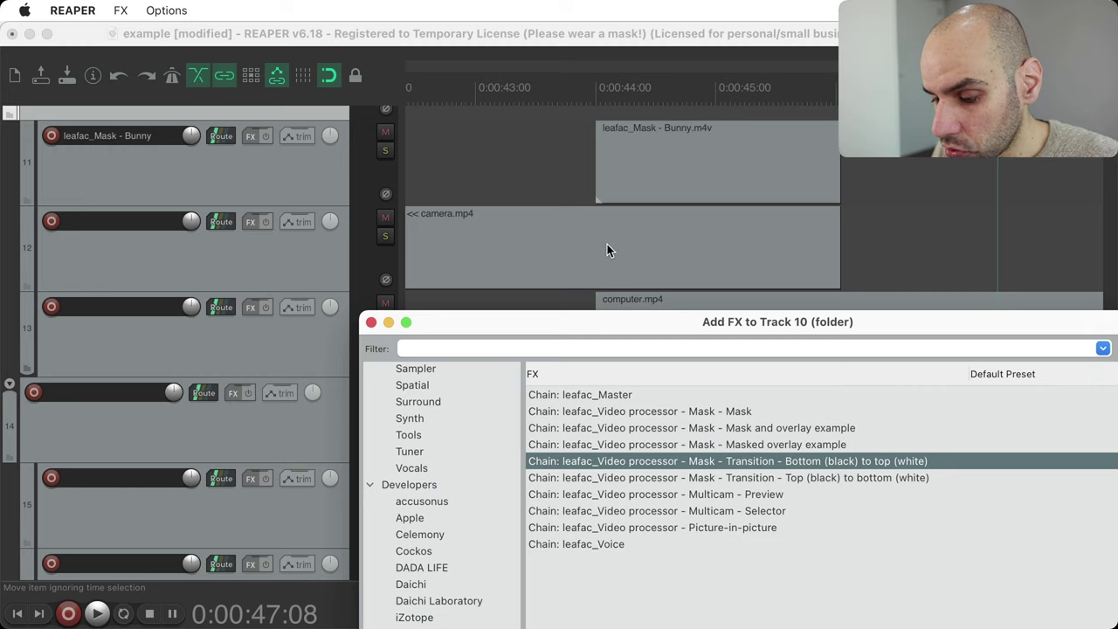
pyautogui.moveTo(578, 325); pyautogui.dragTo(625, 412)
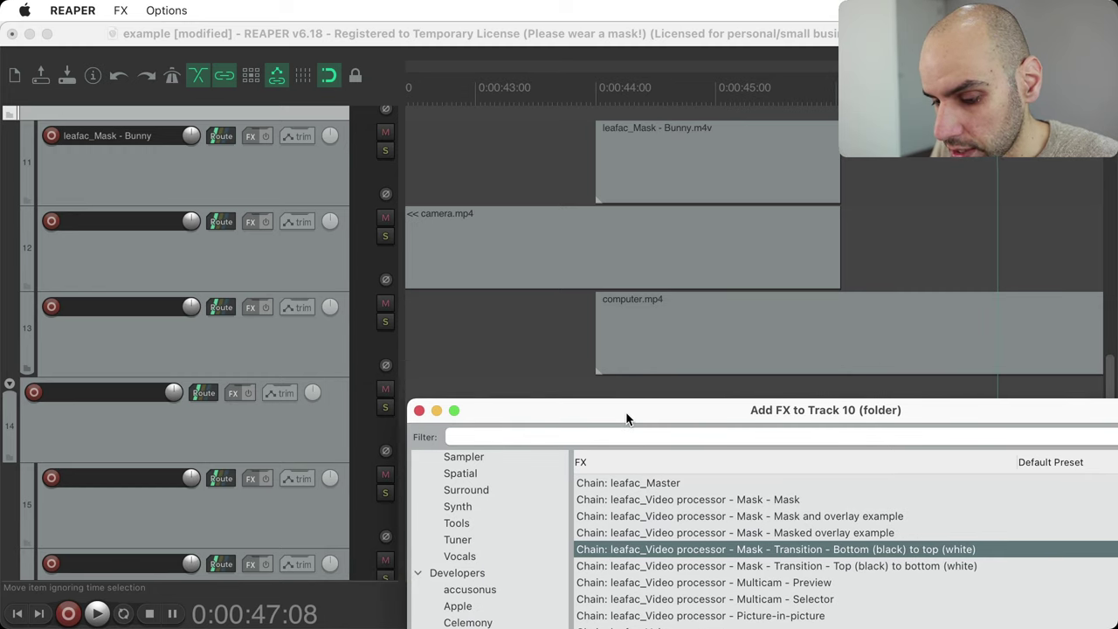
pyautogui.click(329, 262)
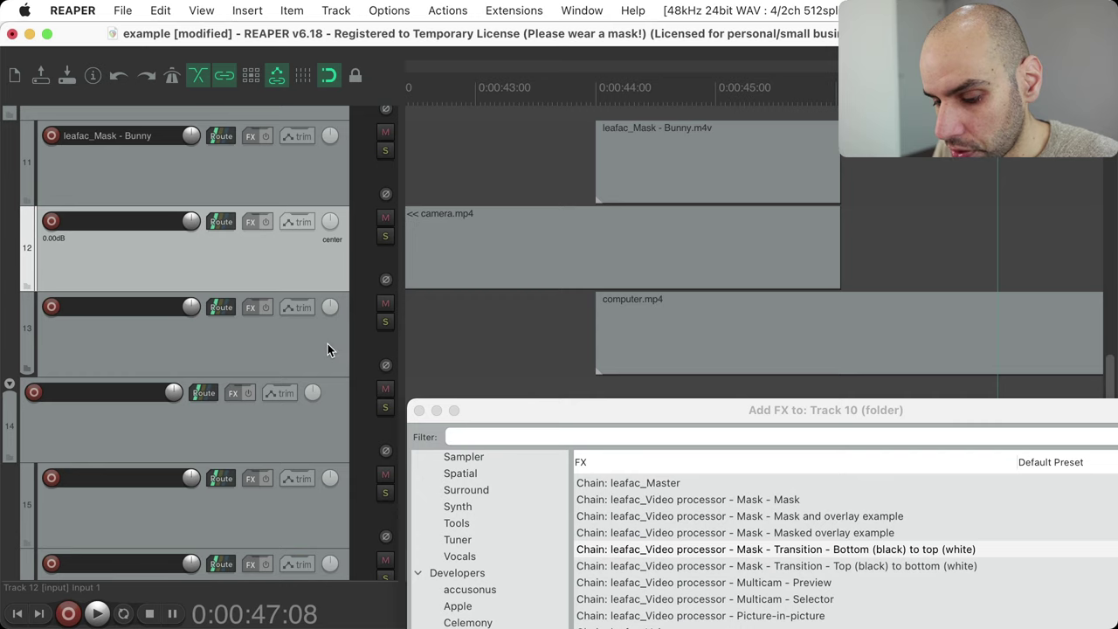
pyautogui.click(327, 349)
pyautogui.click(308, 263)
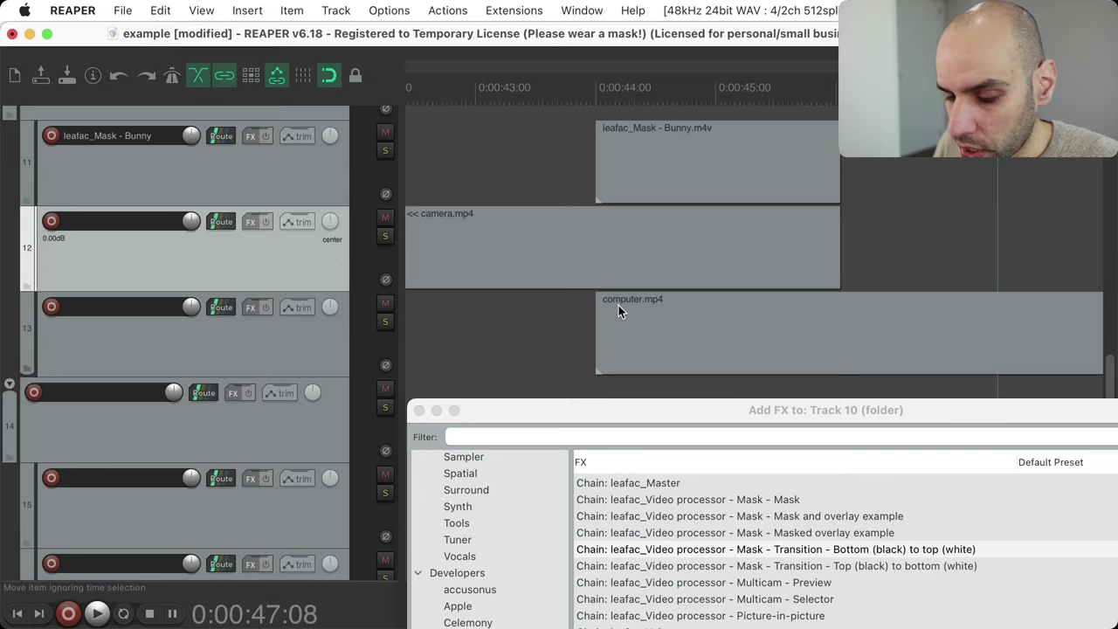
pyautogui.click(293, 356)
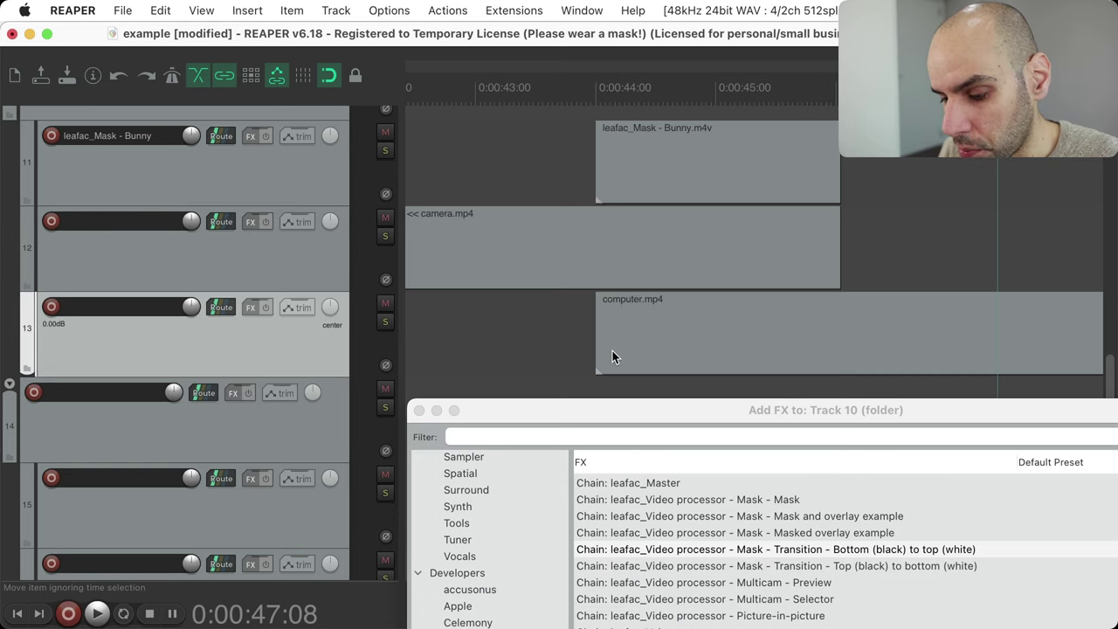
# - Apply the Mask - Transition - Top (black) to bottom (white) chain to Bunny.m4v and preview at 0:00:44
pyautogui.click(778, 566)
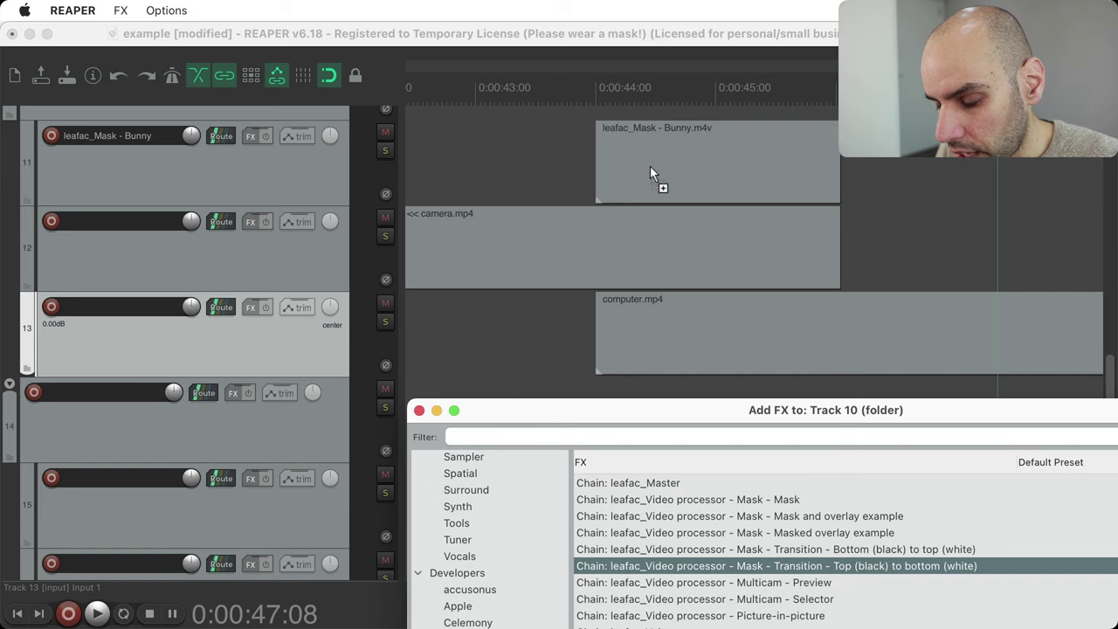
pyautogui.moveTo(650, 170); pyautogui.dragTo(649, 170)
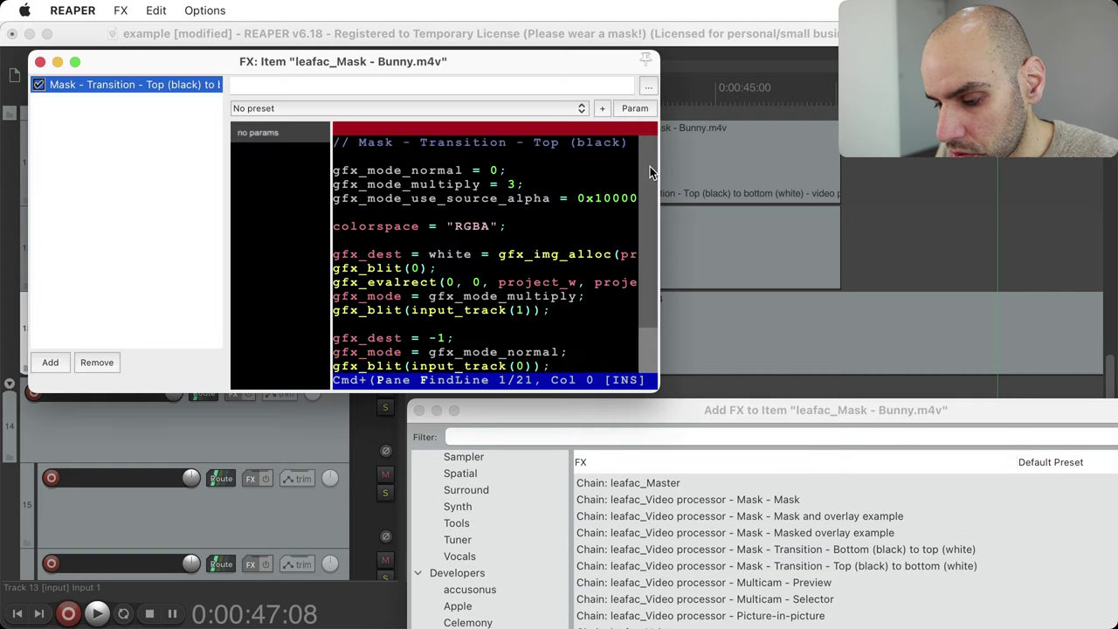
pyautogui.click(39, 62)
pyautogui.click(419, 410)
pyautogui.click(654, 434)
pyautogui.press('super+shift+v')
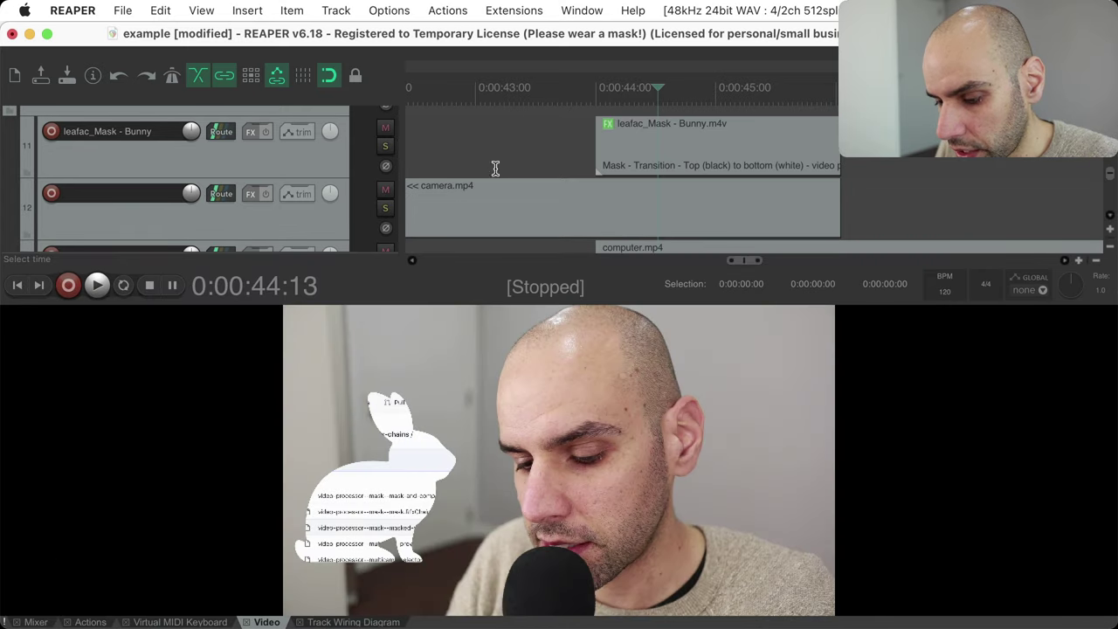
# - Play the bunny transition twice, the second time from about 0:00:43, stopping at 0:00:46:08
pyautogui.click(517, 147)
pyautogui.press('space')
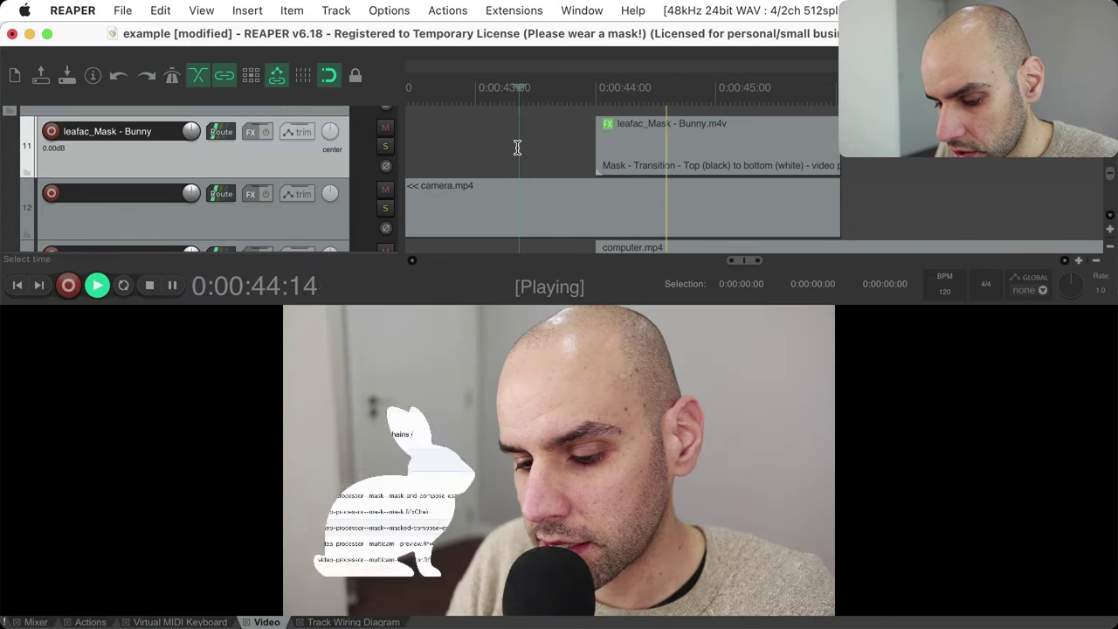
pyautogui.press('space')
pyautogui.click(480, 148)
pyautogui.press('space')
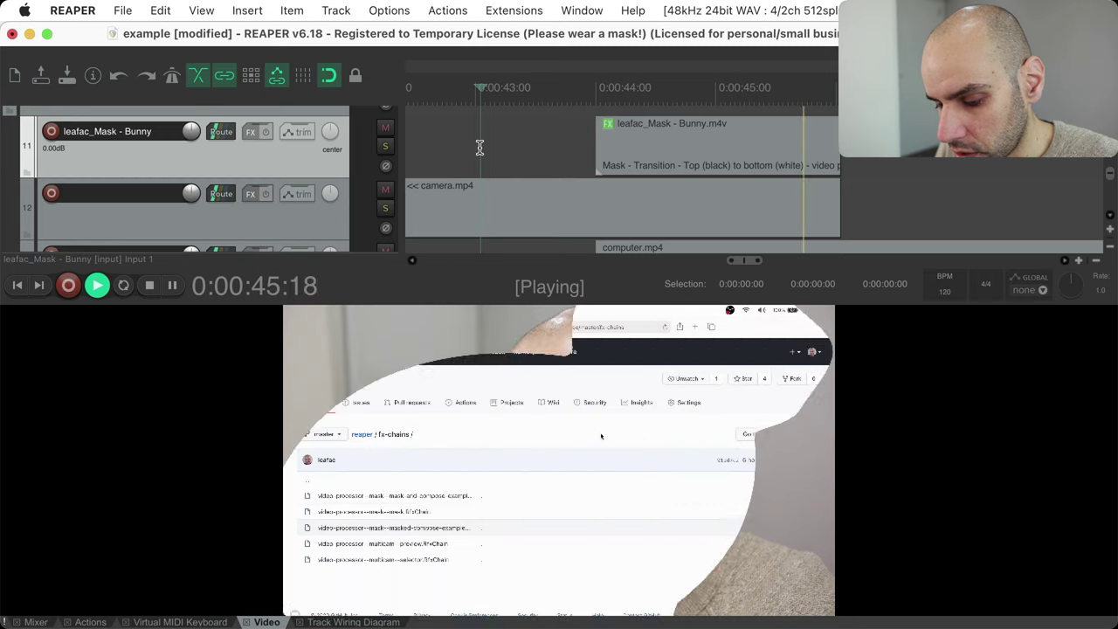
pyautogui.press('space')
# - Close the video preview, scroll to the second bunny item near 0:01:12, and select track 17
pyautogui.hotkey('alt', 'd')
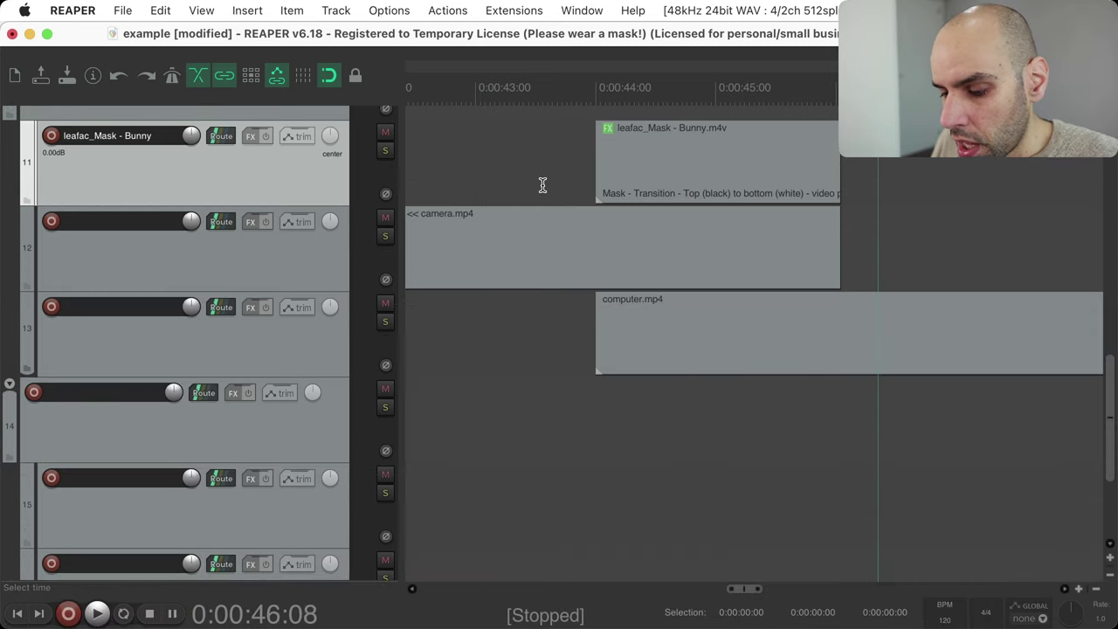
pyautogui.scroll(-8, 542, 185)
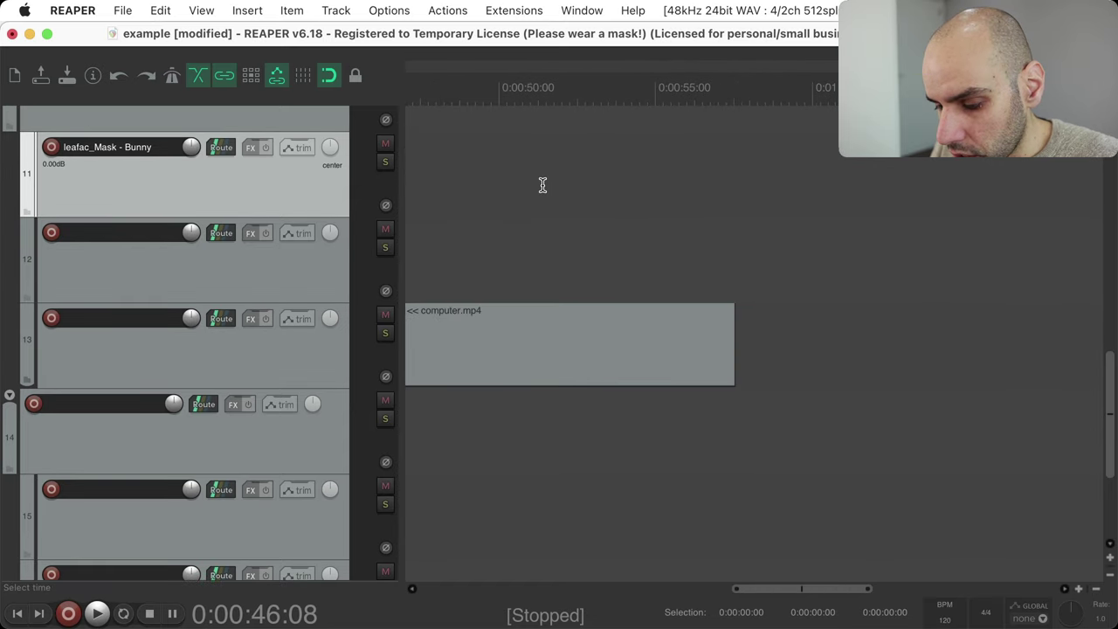
pyautogui.scroll(-6, 542, 185)
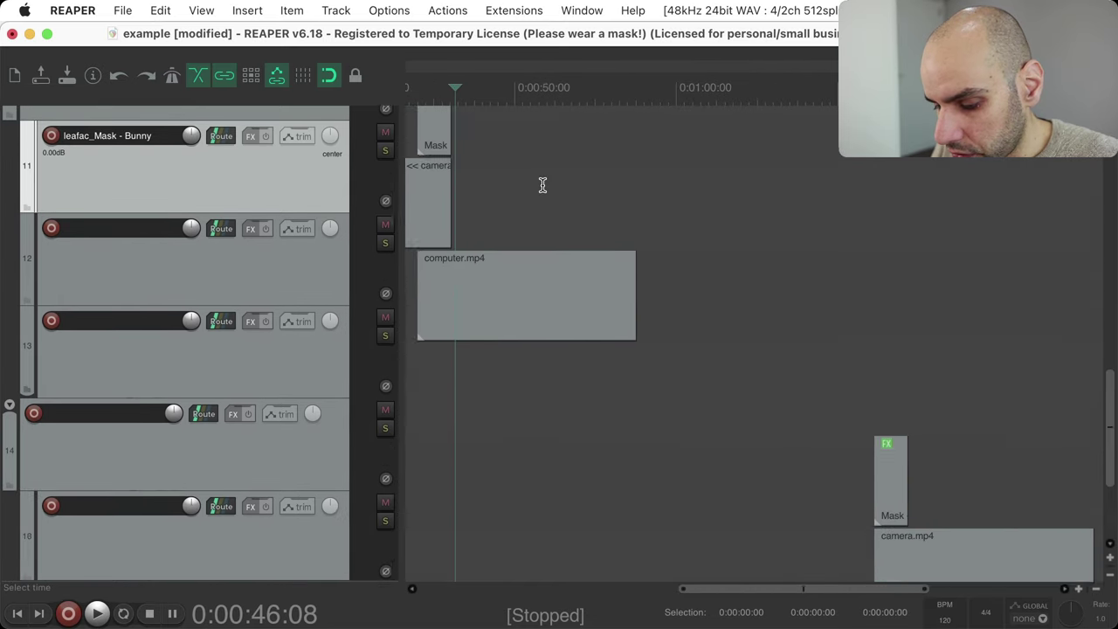
pyautogui.scroll(-5, 542, 185)
pyautogui.hscroll(3, 542, 186)
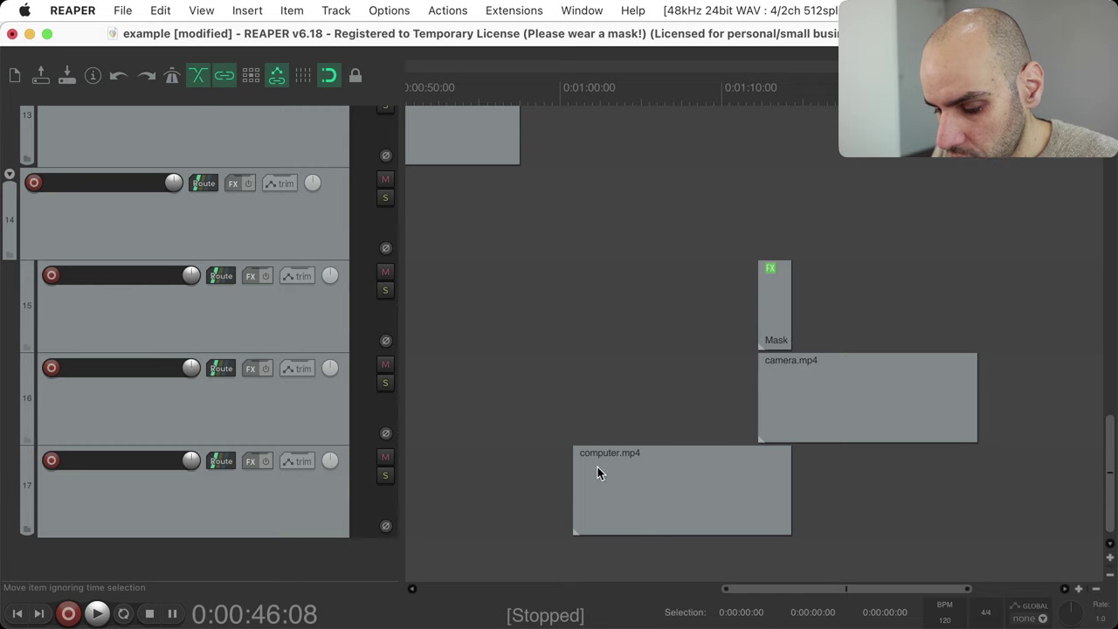
pyautogui.click(337, 503)
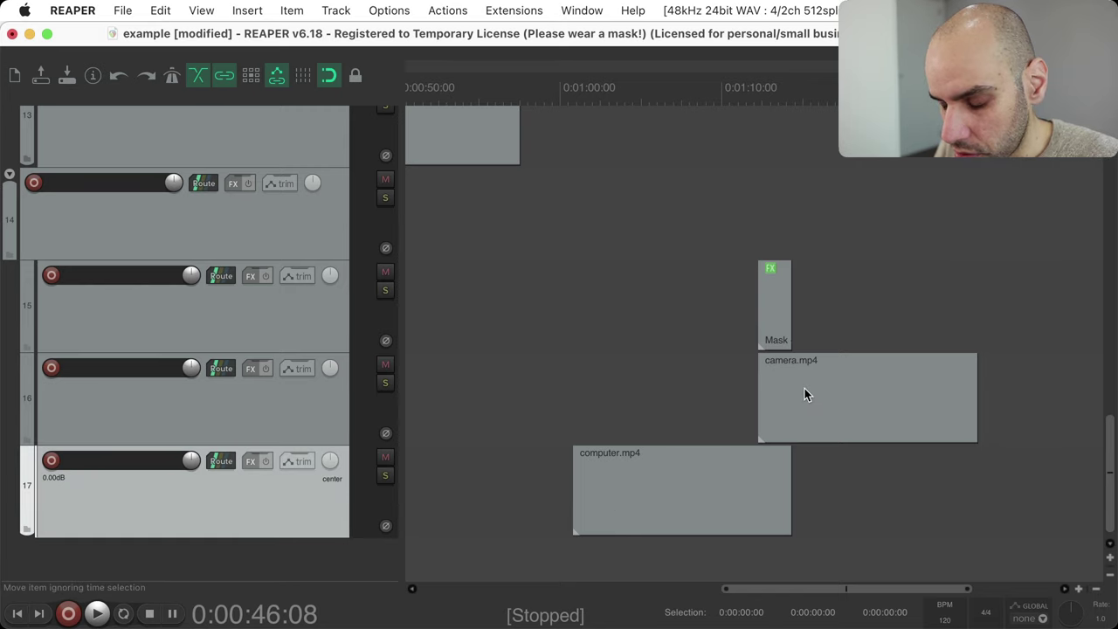
pyautogui.scroll(3, 804, 388)
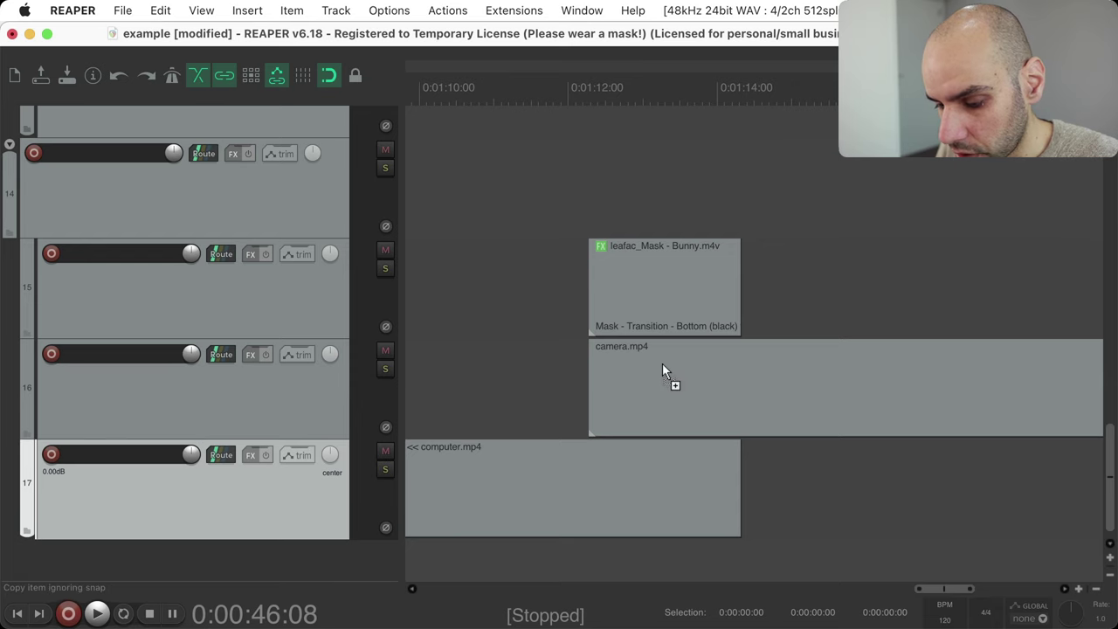
# - Bring up the FX chain browser, move it aside, and select track 15 with the bunny item
pyautogui.press('f')
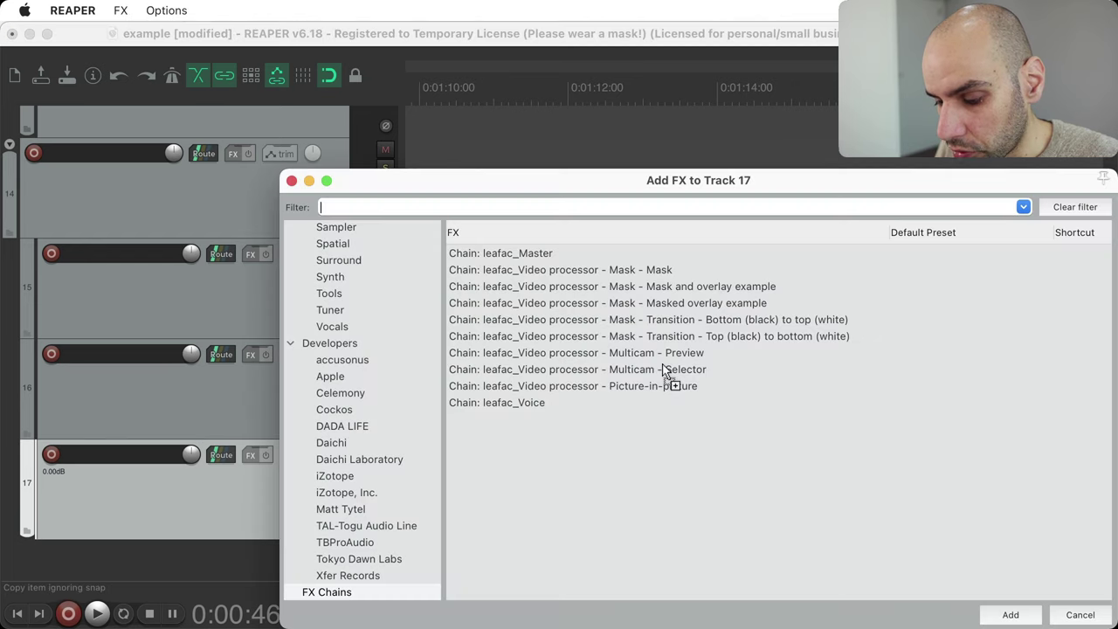
pyautogui.click(569, 319)
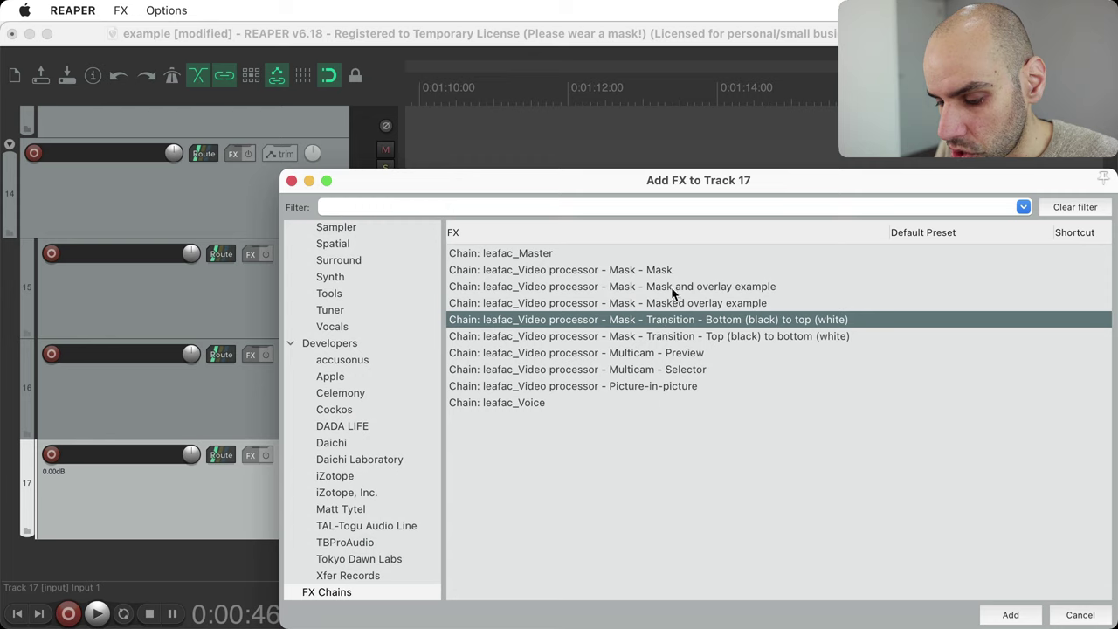
pyautogui.moveTo(629, 186); pyautogui.dragTo(998, 187)
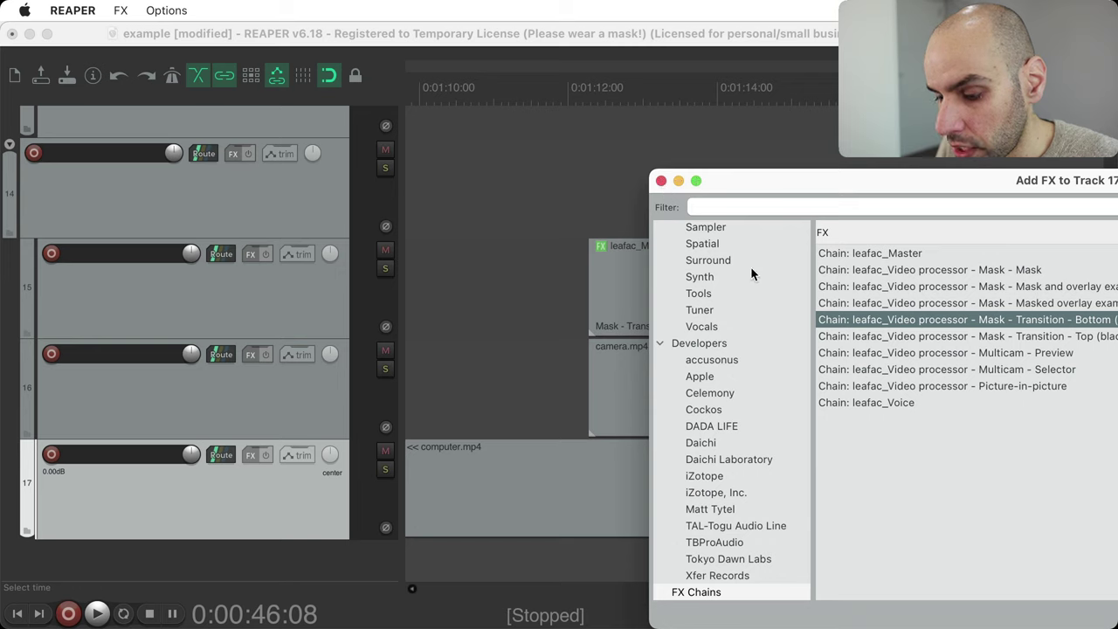
pyautogui.click(599, 246)
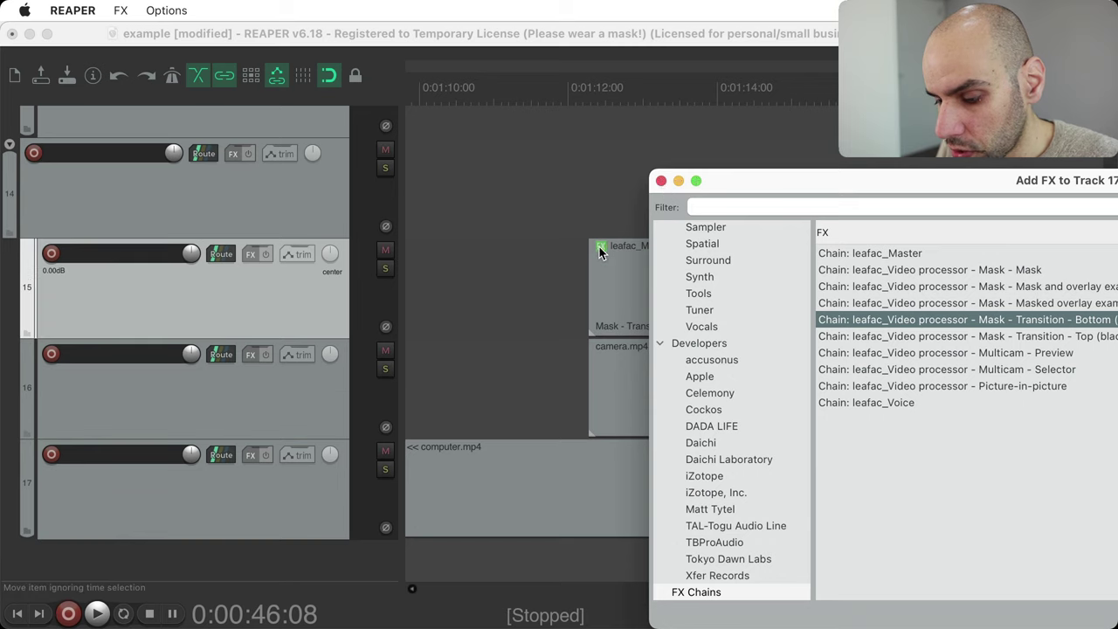
# - Apply the Top (black) to bottom (white) chain to the second Bunny.m4v and preview at 0:01:11:18
pyautogui.click(991, 339)
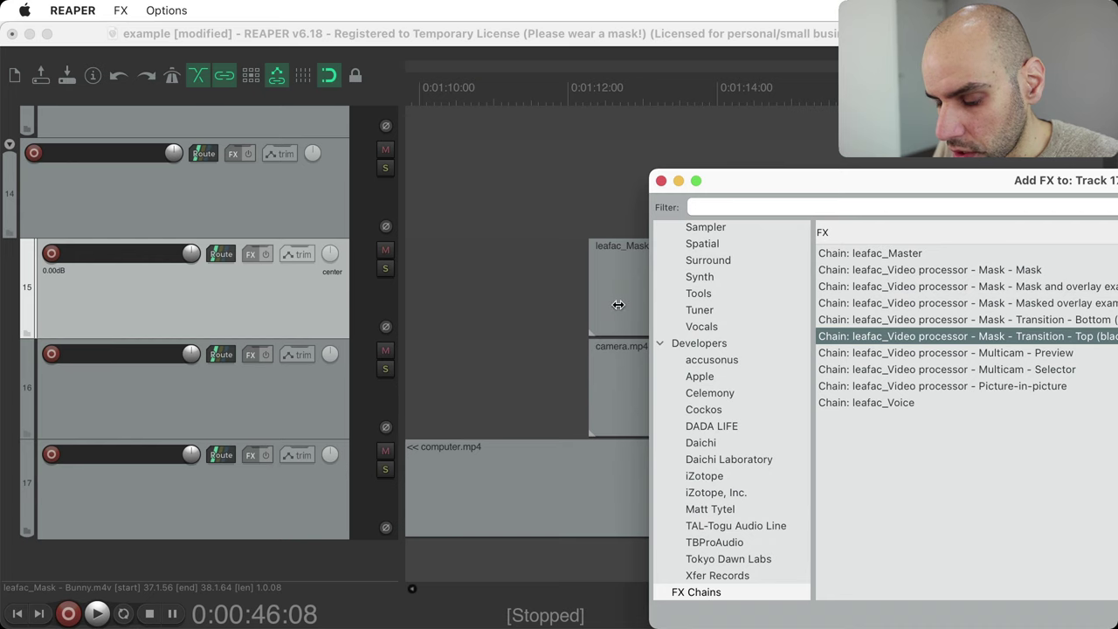
pyautogui.moveTo(618, 304); pyautogui.dragTo(619, 304)
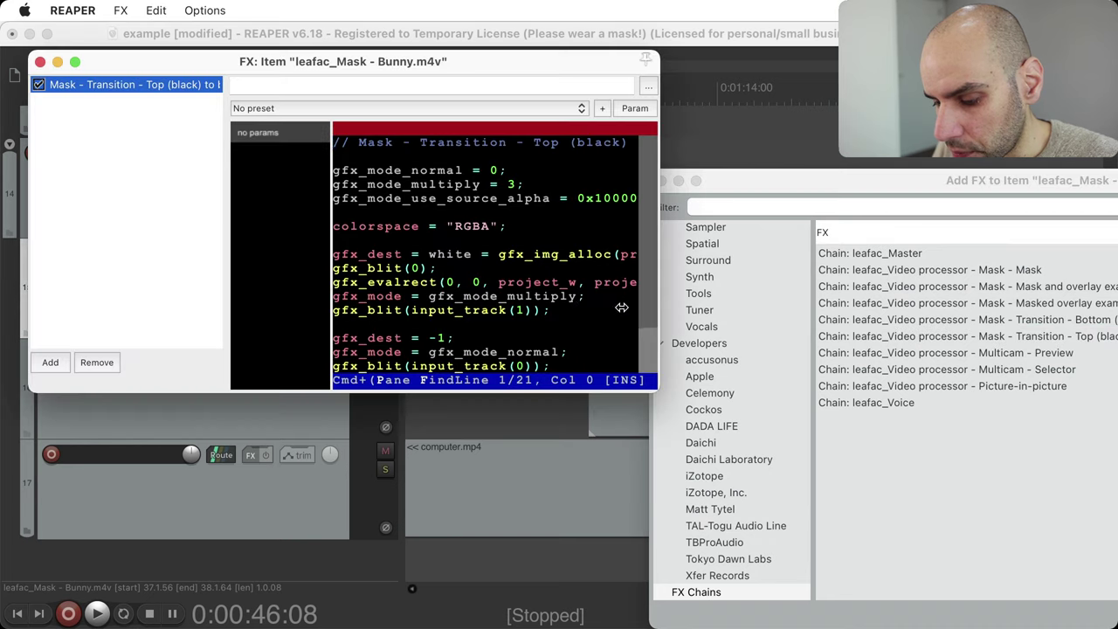
pyautogui.click(39, 62)
pyautogui.click(661, 180)
pyautogui.click(651, 179)
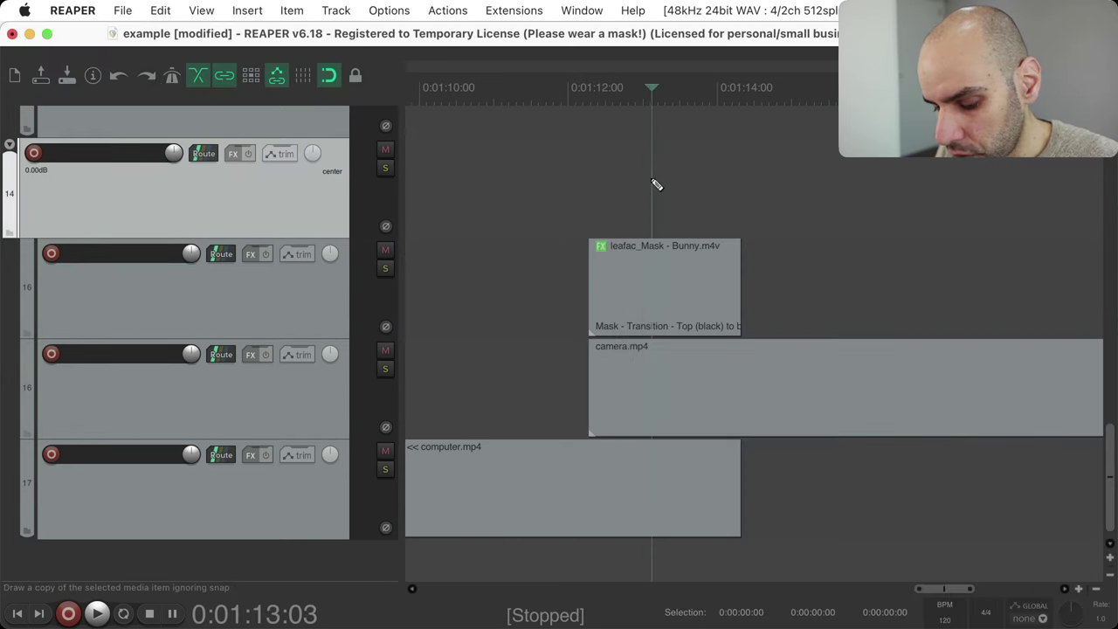
pyautogui.press('super+shift+v')
pyautogui.click(547, 161)
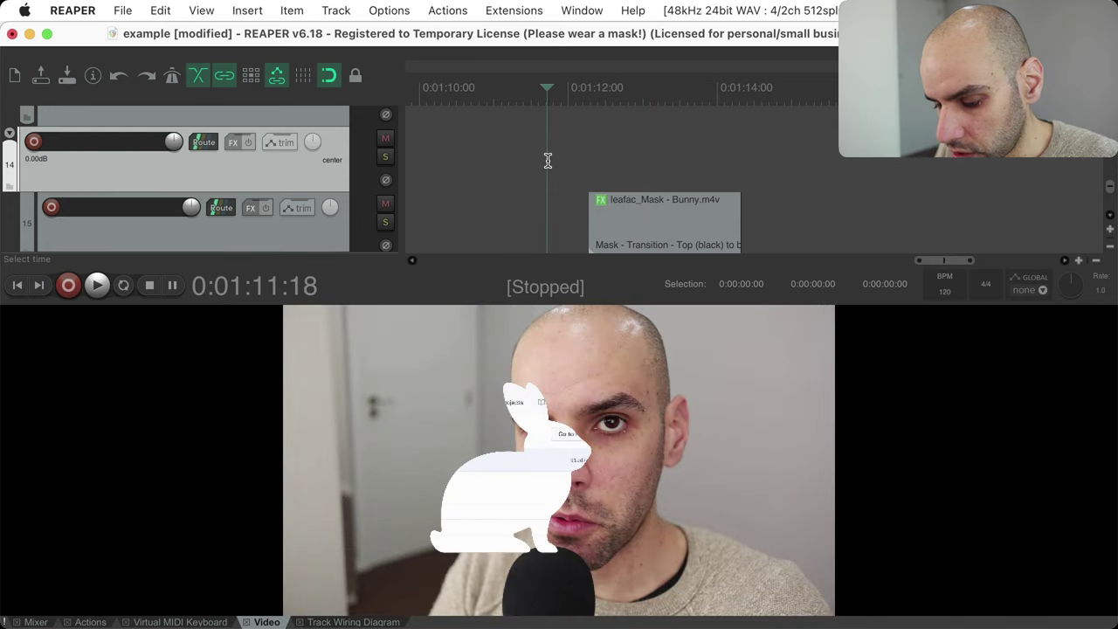
# - Play the second bunny transition twice from about 0:01:11, then close the video preview
pyautogui.press('space')
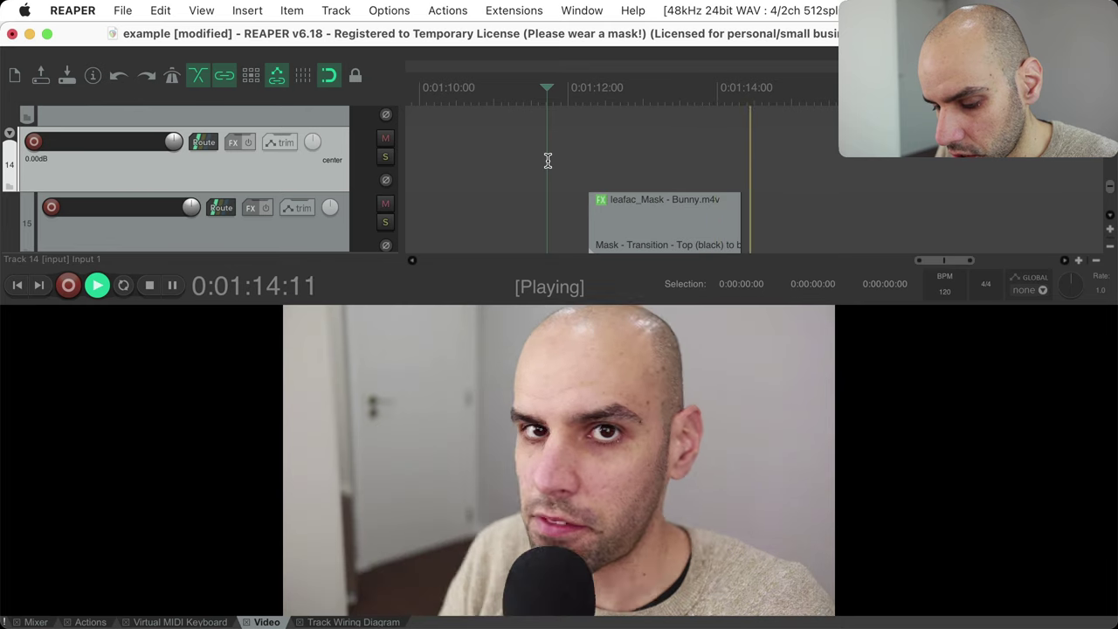
pyautogui.press('space')
pyautogui.click(518, 162)
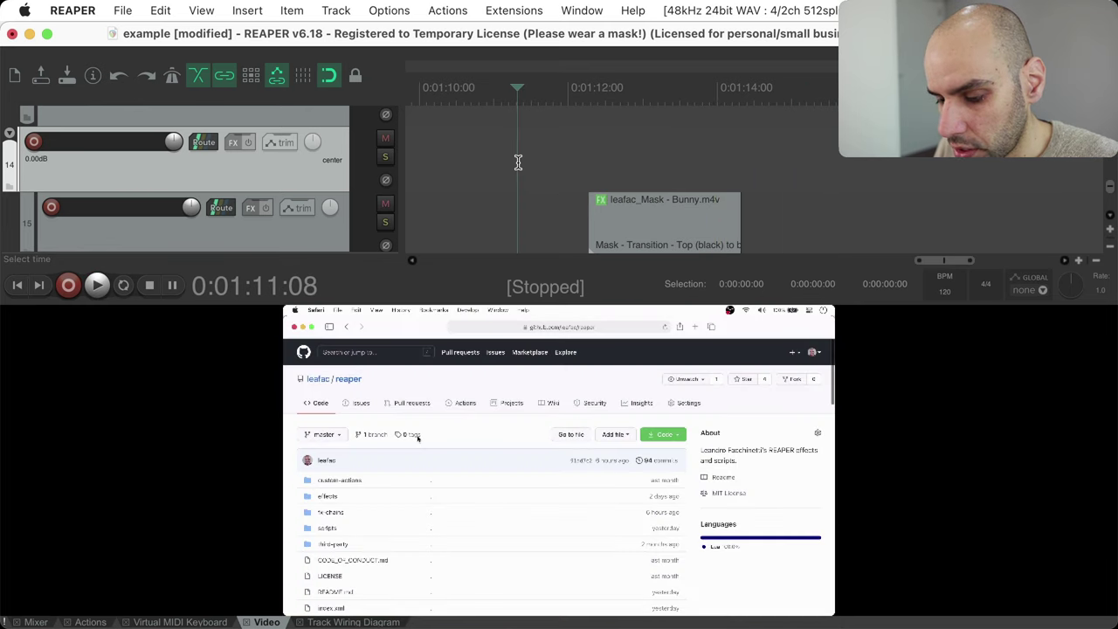
pyautogui.press('space')
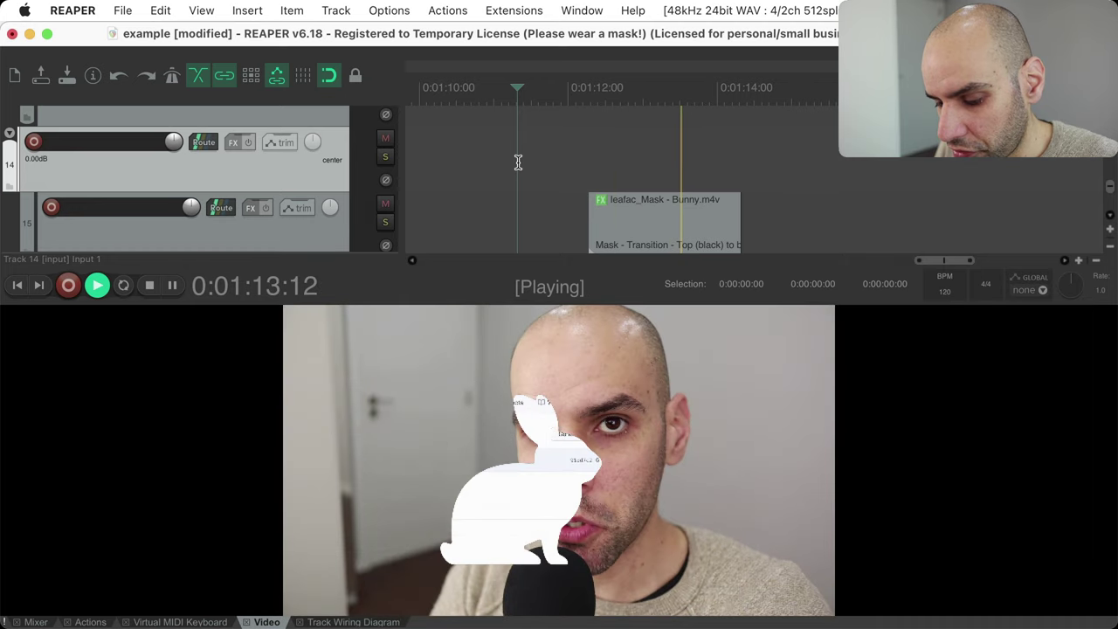
pyautogui.press('space')
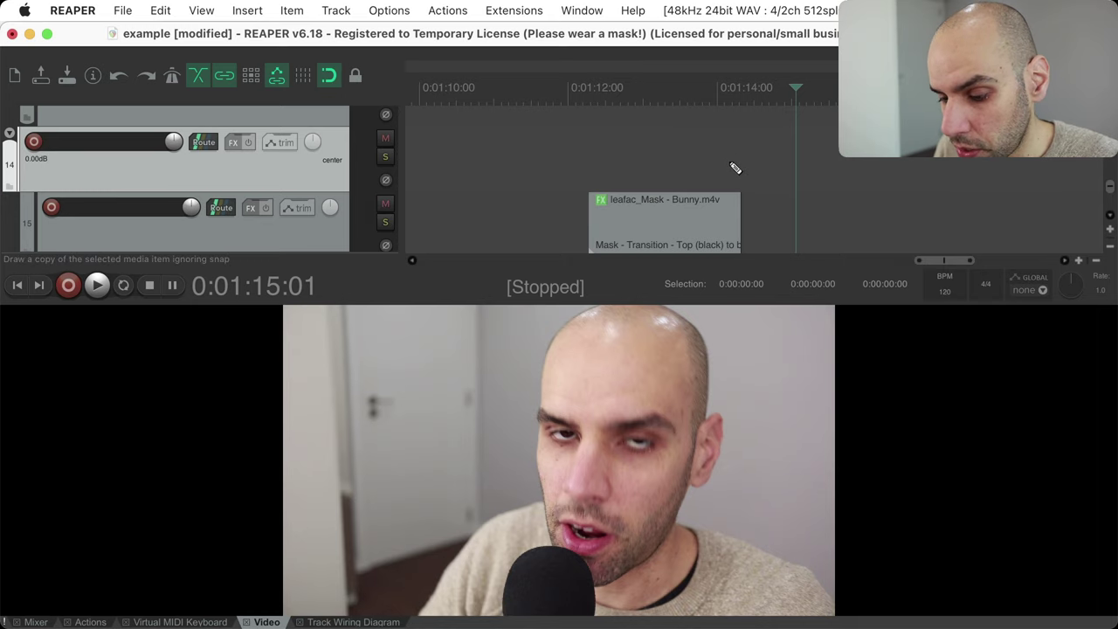
pyautogui.hotkey('alt', 'd')
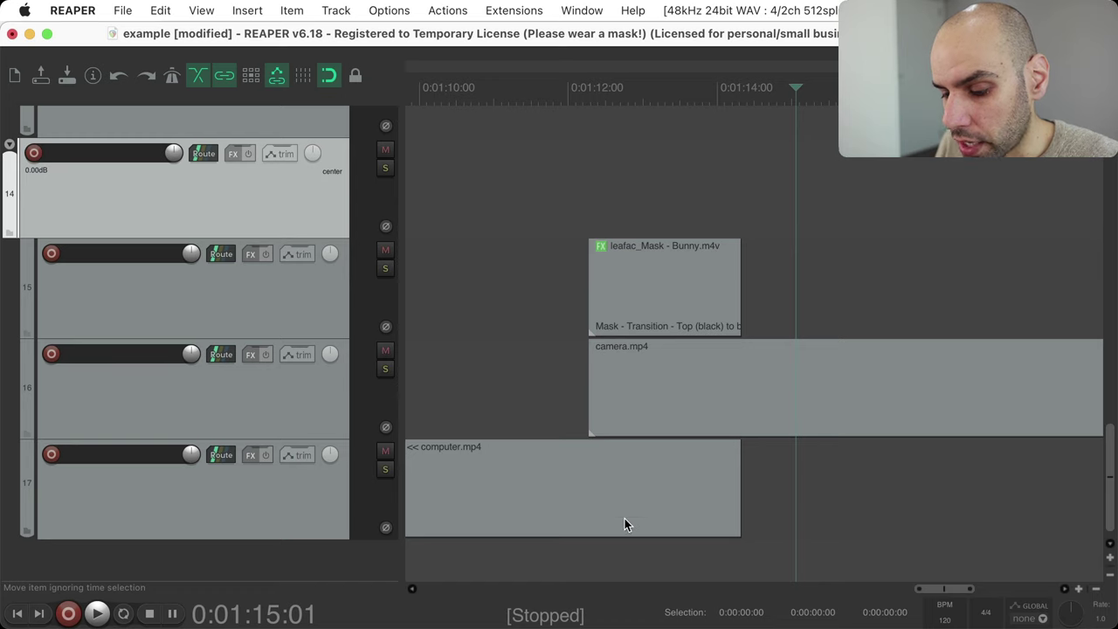
# - Duplicate computer.mp4 on track 17 to follow camera.mp4
pyautogui.scroll(-5, 592, 425)
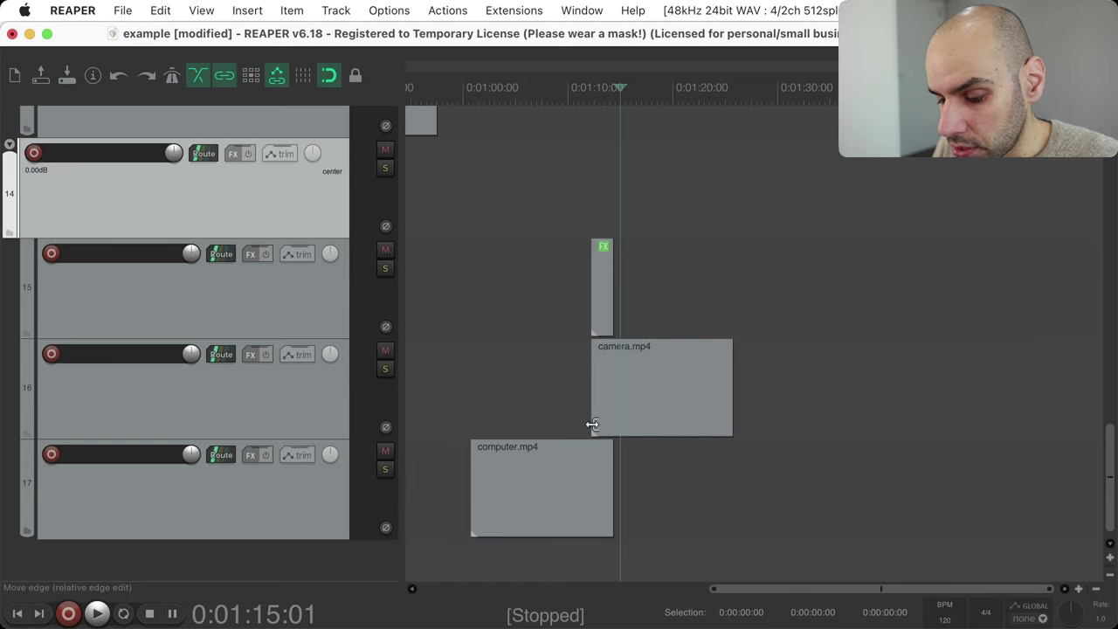
pyautogui.moveTo(504, 466); pyautogui.dragTo(761, 468)
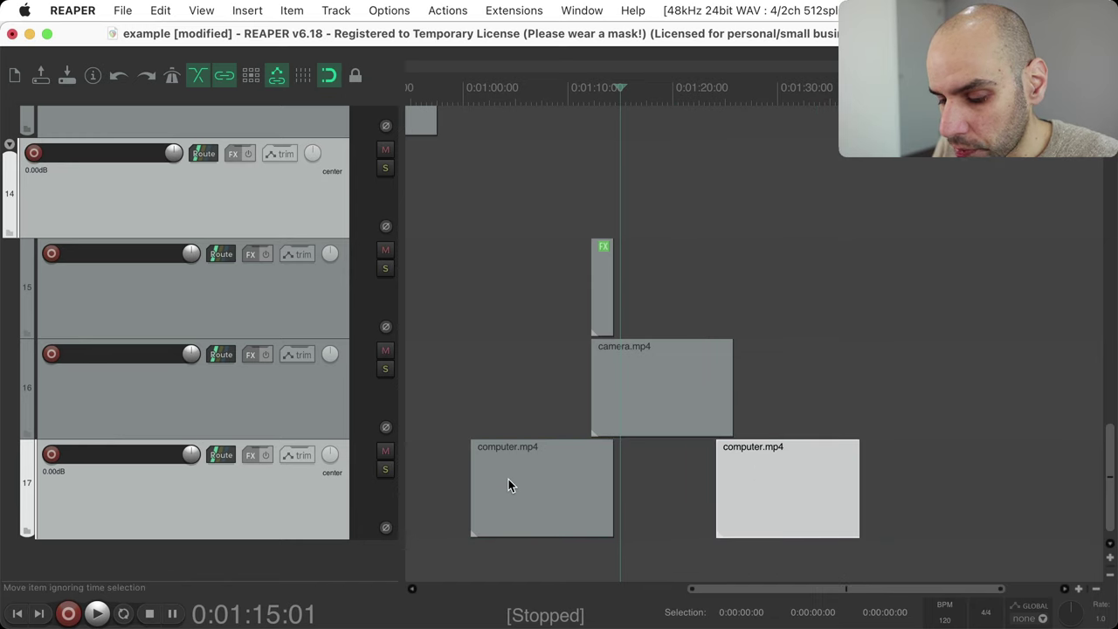
pyautogui.click(521, 479)
pyautogui.click(648, 377)
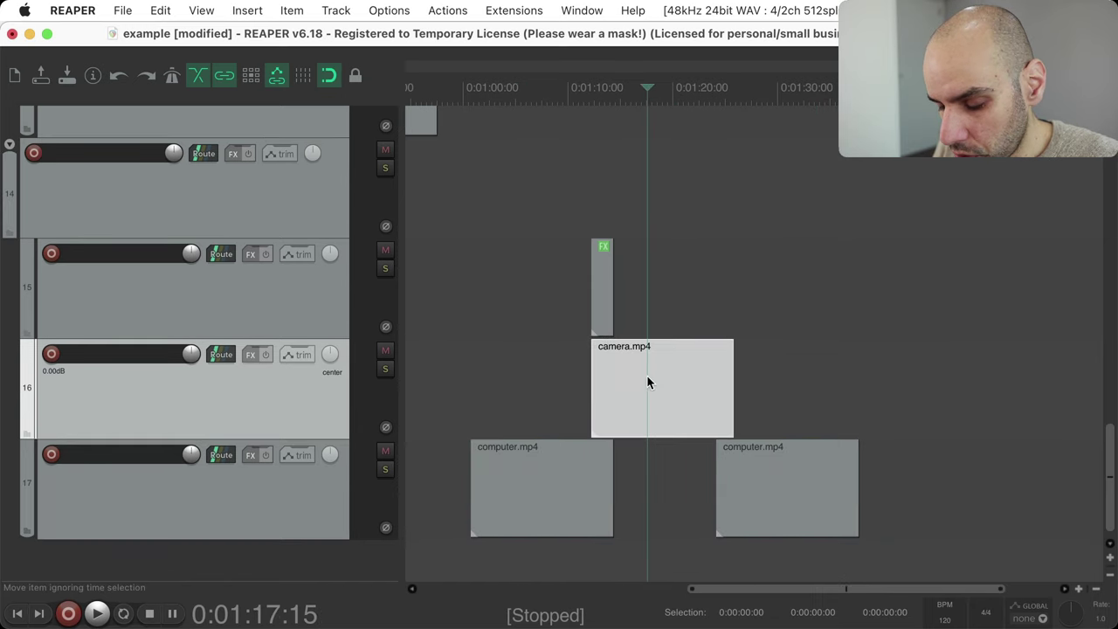
pyautogui.click(771, 495)
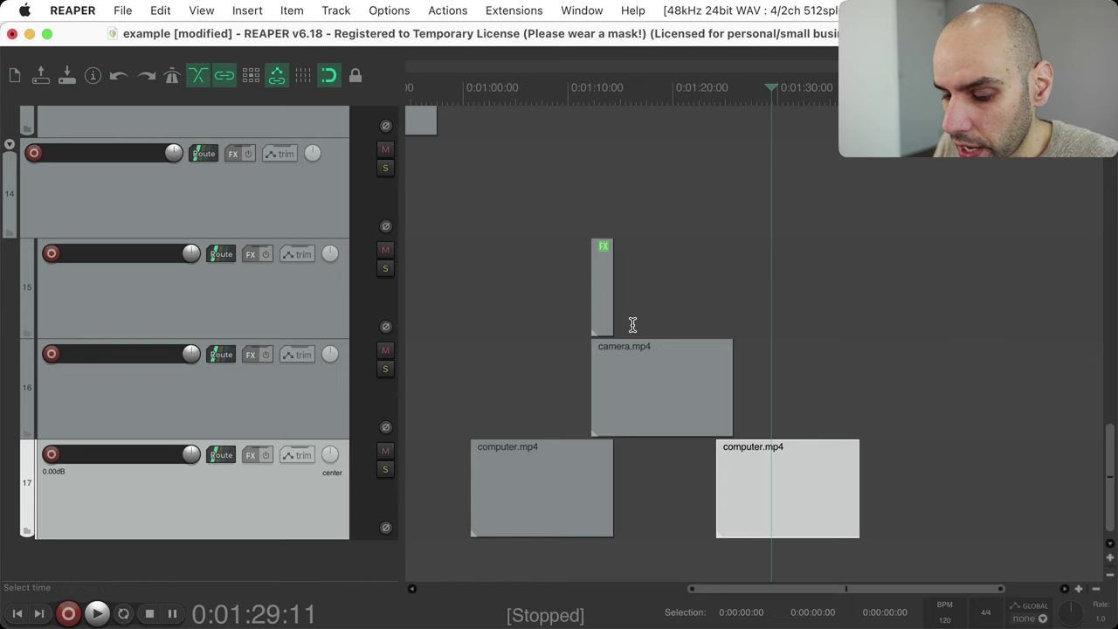
# - Copy the short mask item on track 15 to camera.mp4's end and delete the stray computer.mp4 copy
pyautogui.moveTo(601, 301); pyautogui.dragTo(728, 302)
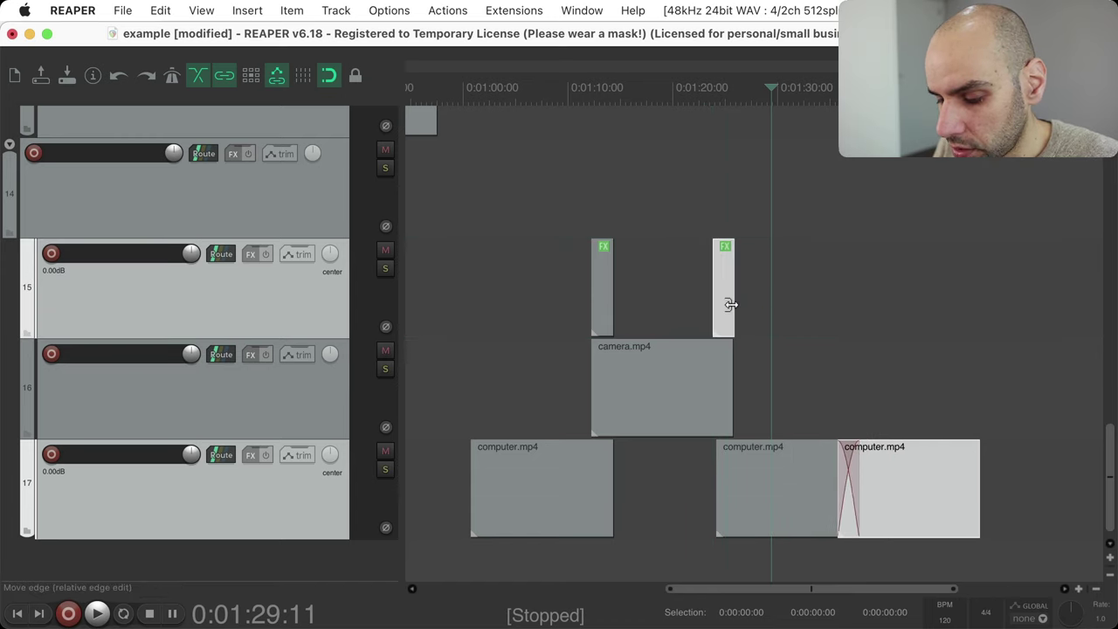
pyautogui.click(929, 477)
pyautogui.press('Delete')
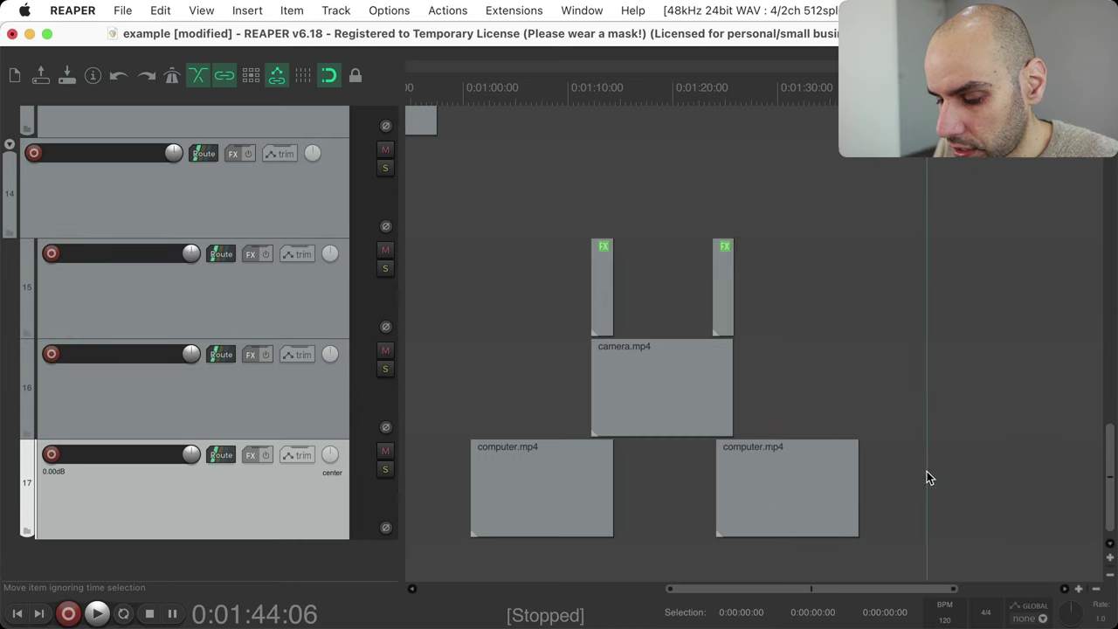
pyautogui.keyDown('alt'); pyautogui.click(724, 249); pyautogui.keyUp('alt')
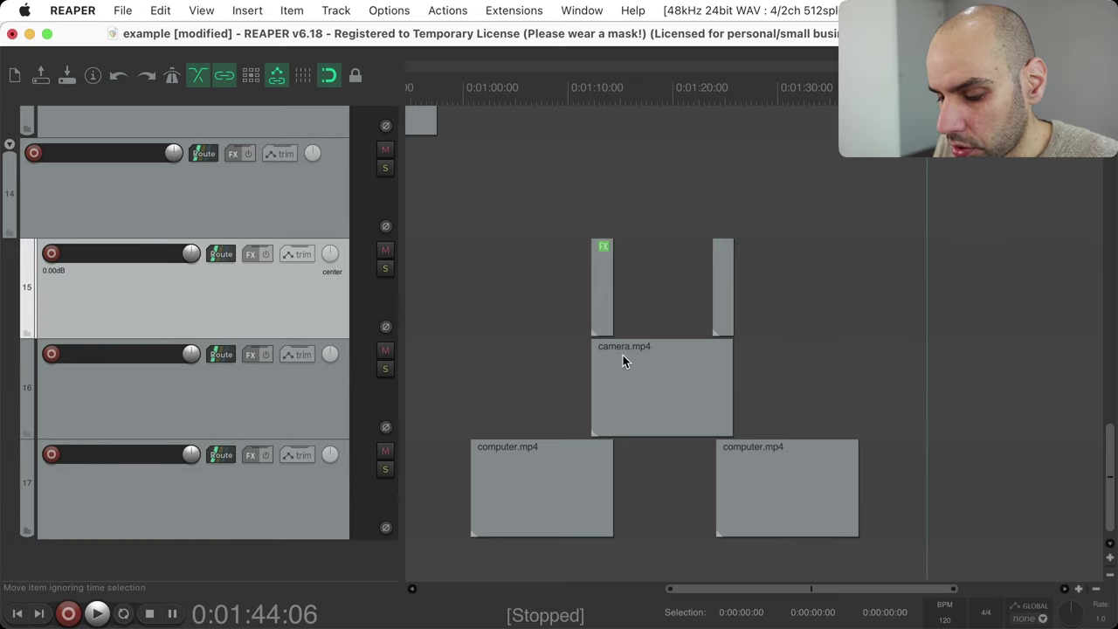
pyautogui.click(600, 306)
pyautogui.click(708, 365)
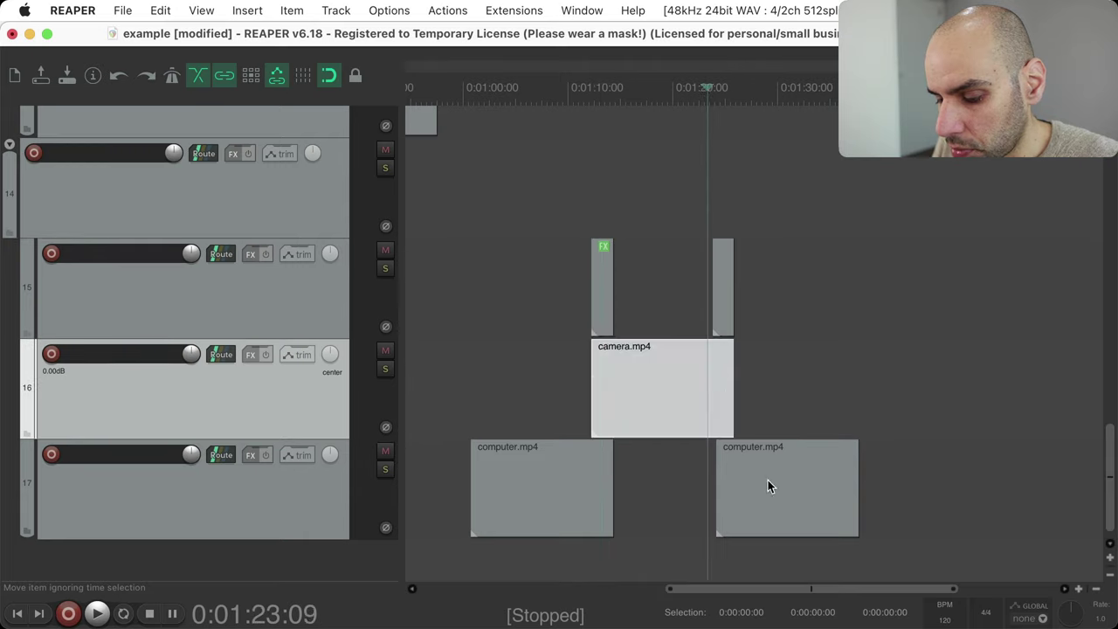
pyautogui.click(769, 482)
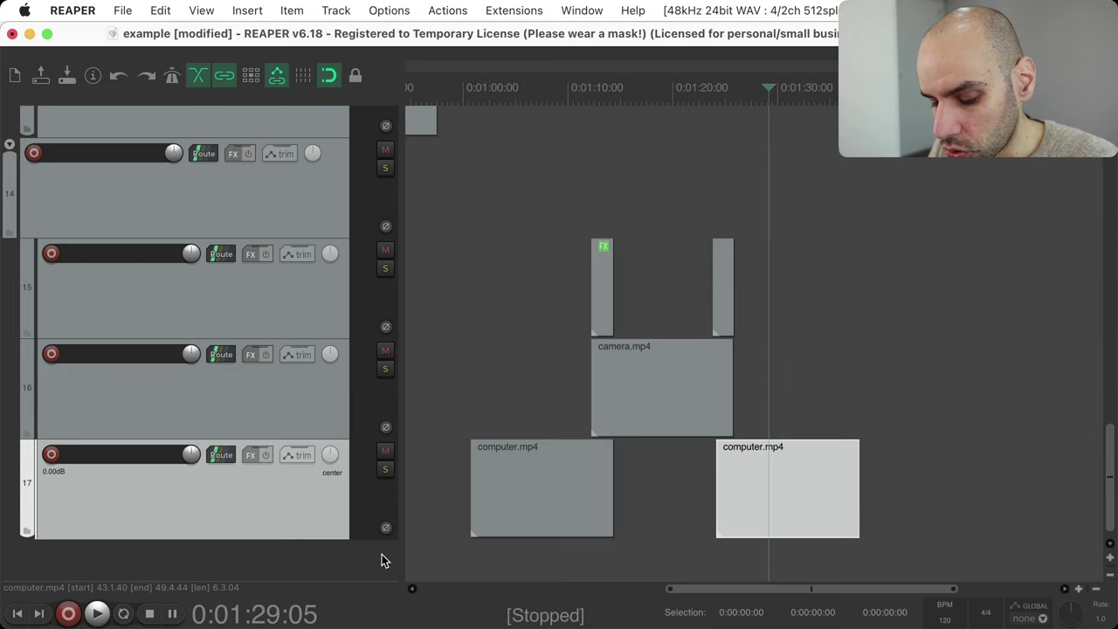
# - Review the arrangement across the tracks and set the edit position to 0:00:45:06
pyautogui.scroll(-5, 381, 554)
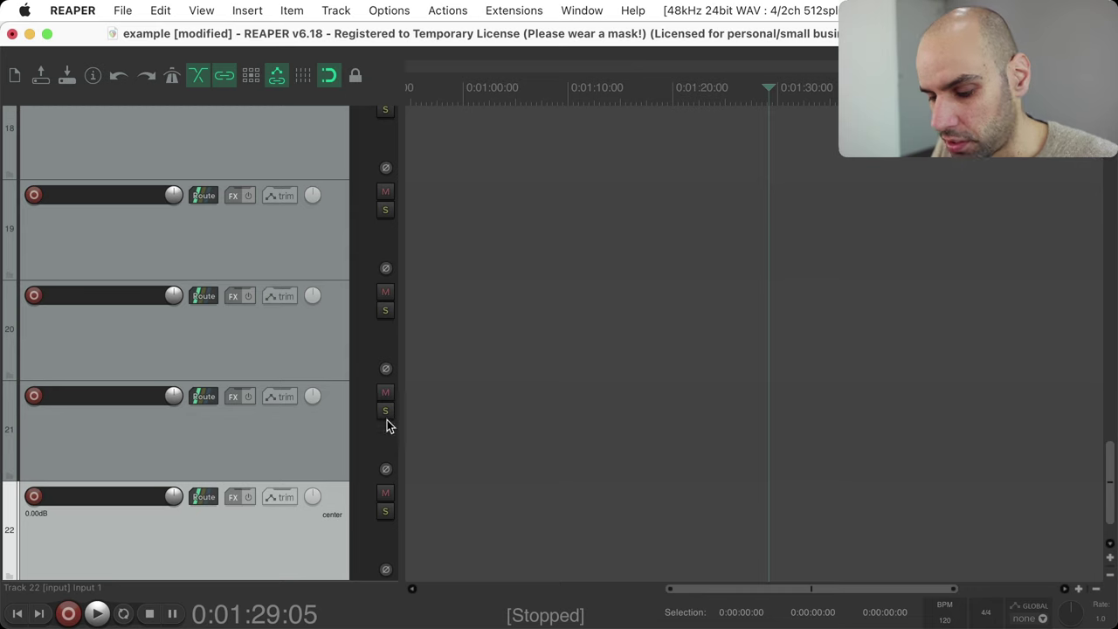
pyautogui.scroll(5, 457, 287)
pyautogui.hscroll(-1, 629, 347)
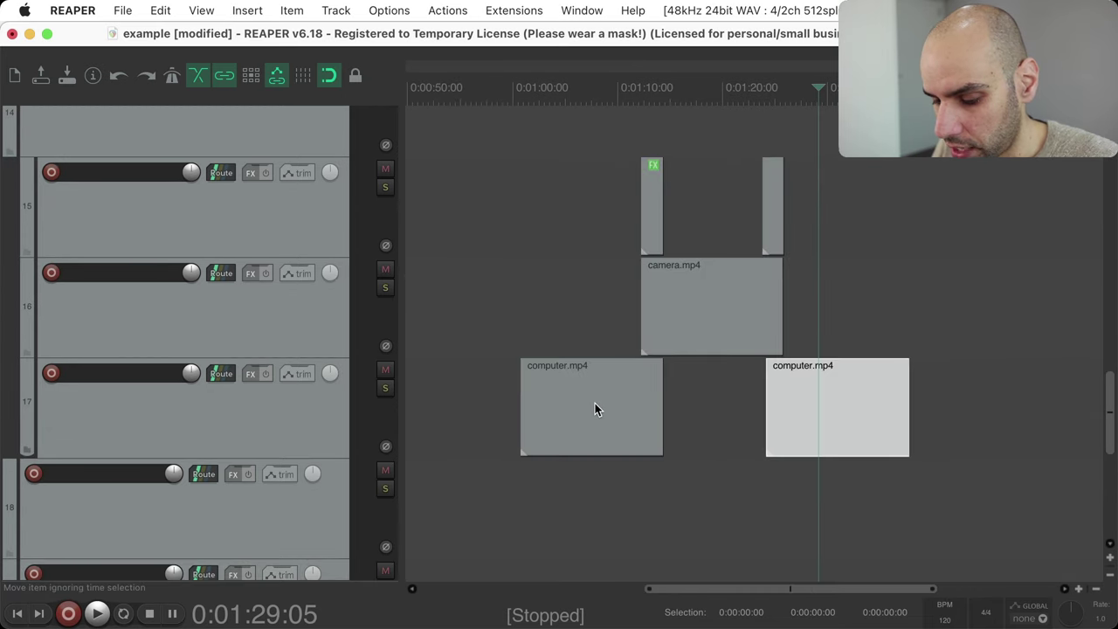
pyautogui.scroll(-1, 595, 403)
pyautogui.moveTo(580, 340); pyautogui.dragTo(955, 506)
pyautogui.scroll(-2, 728, 529)
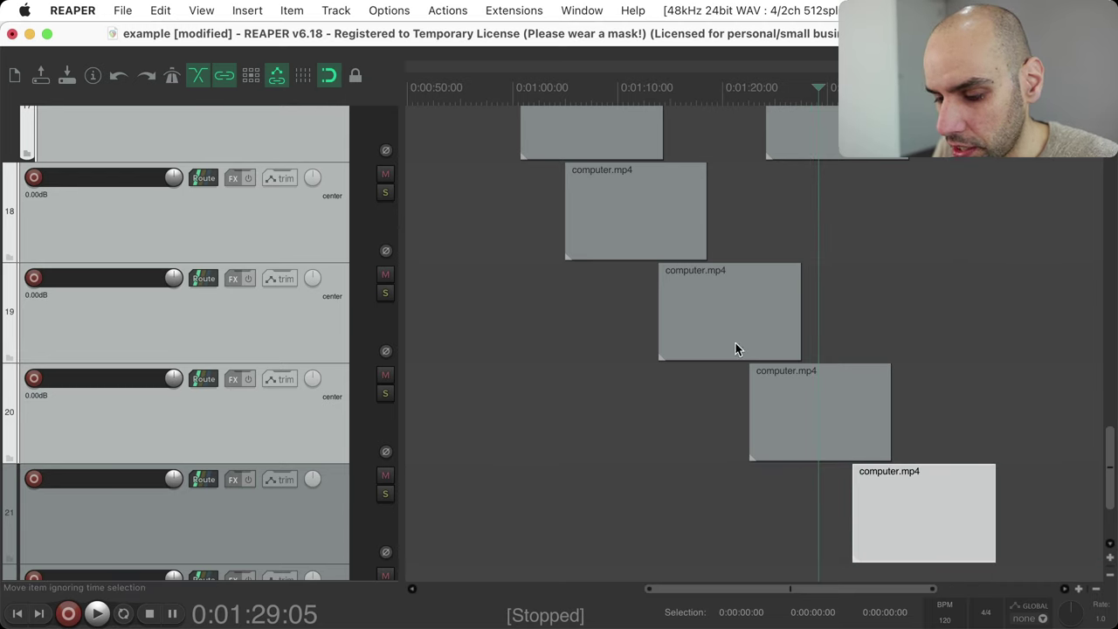
pyautogui.scroll(-4, 656, 227)
pyautogui.scroll(-3, 656, 227)
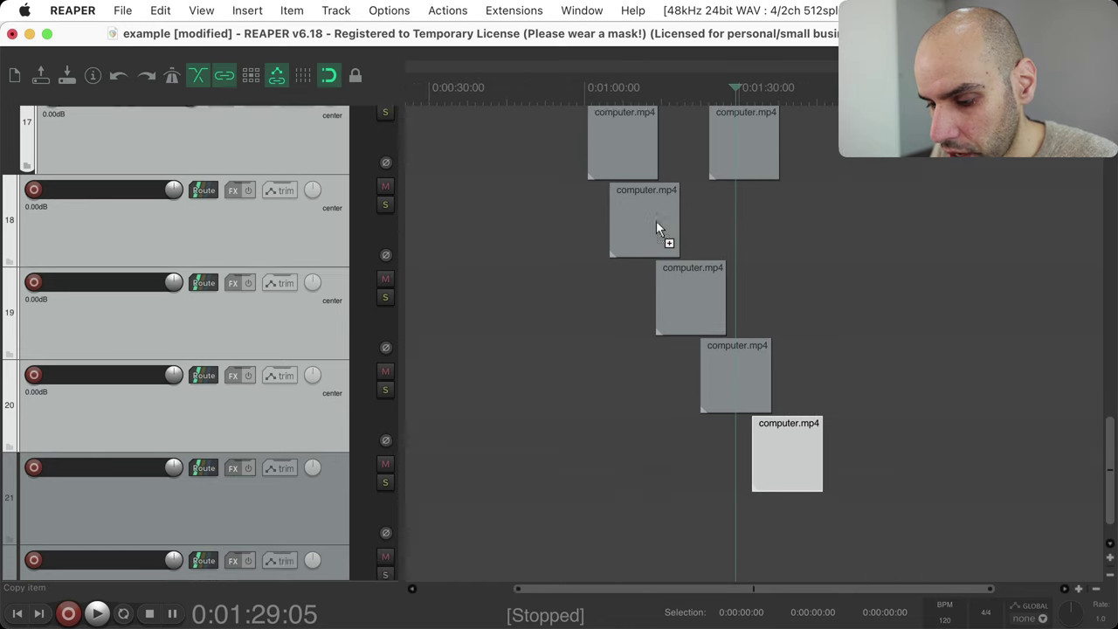
pyautogui.scroll(5, 656, 227)
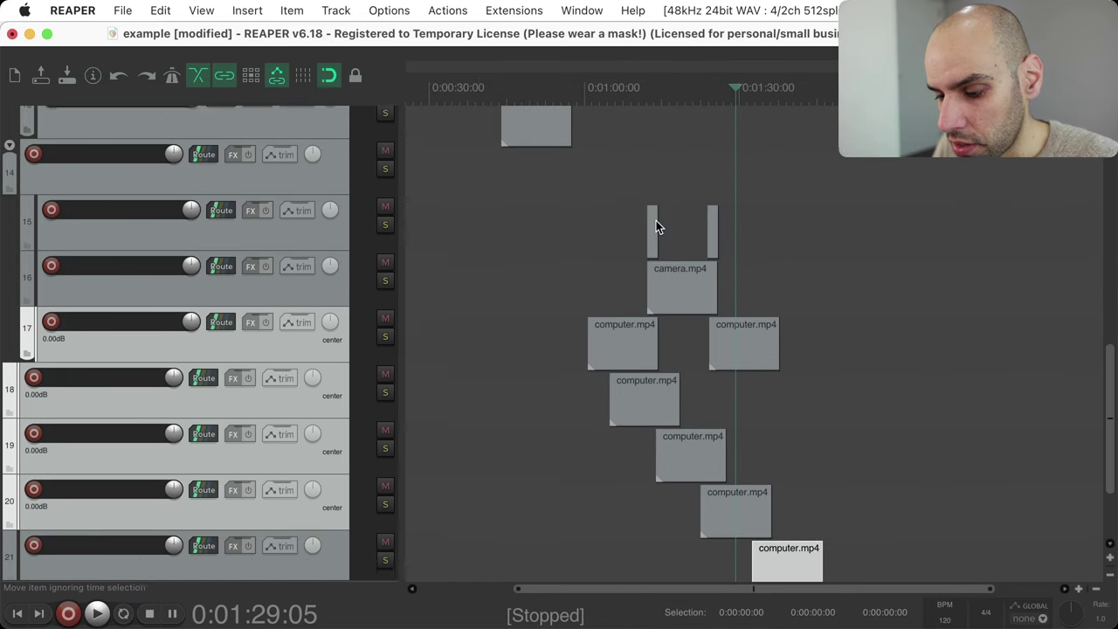
pyautogui.scroll(8, 656, 227)
pyautogui.hscroll(-3, 656, 227)
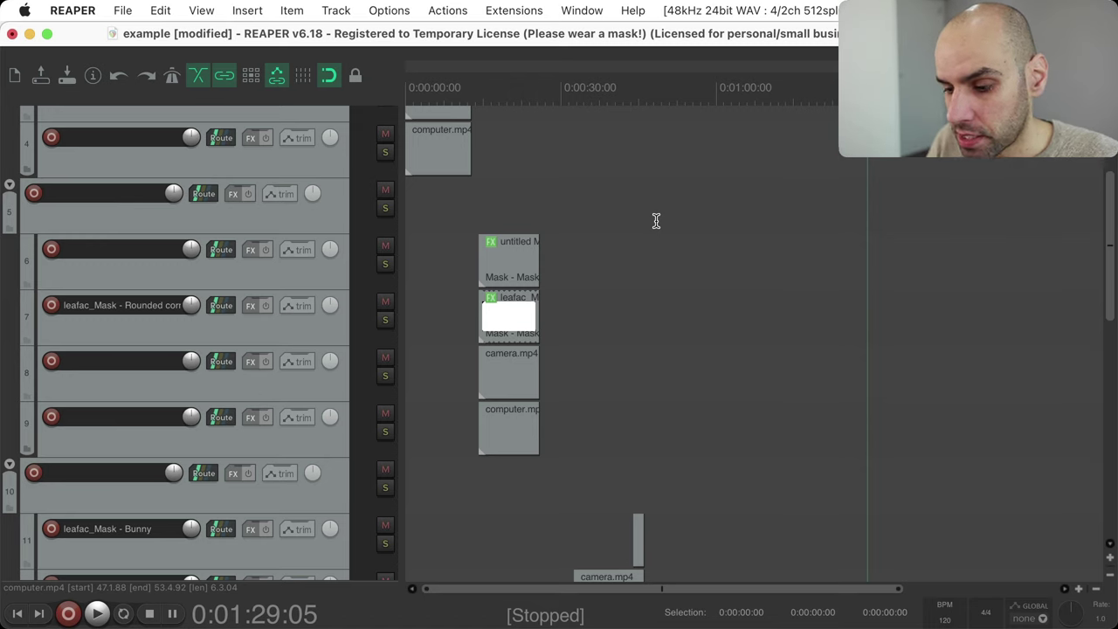
pyautogui.scroll(-4, 619, 465)
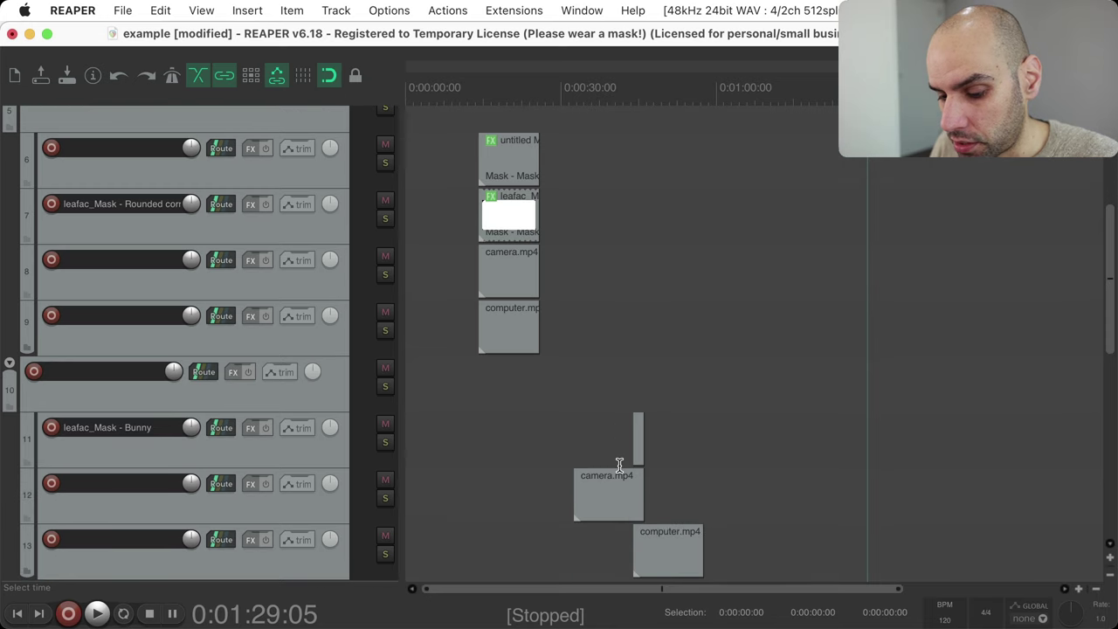
pyautogui.scroll(10, 626, 359)
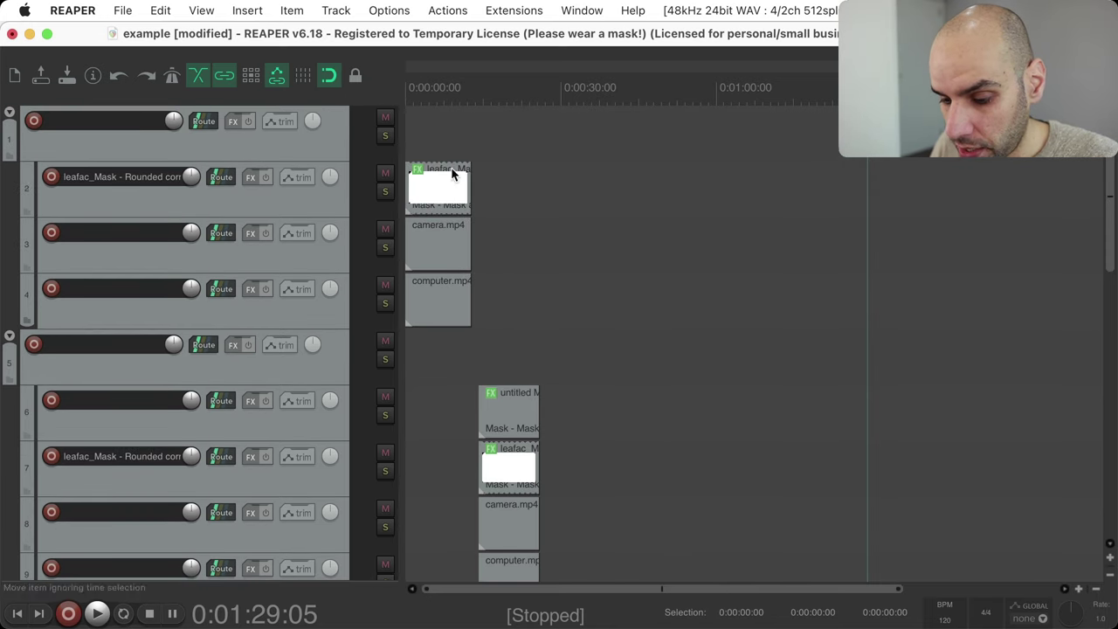
pyautogui.scroll(-10, 725, 379)
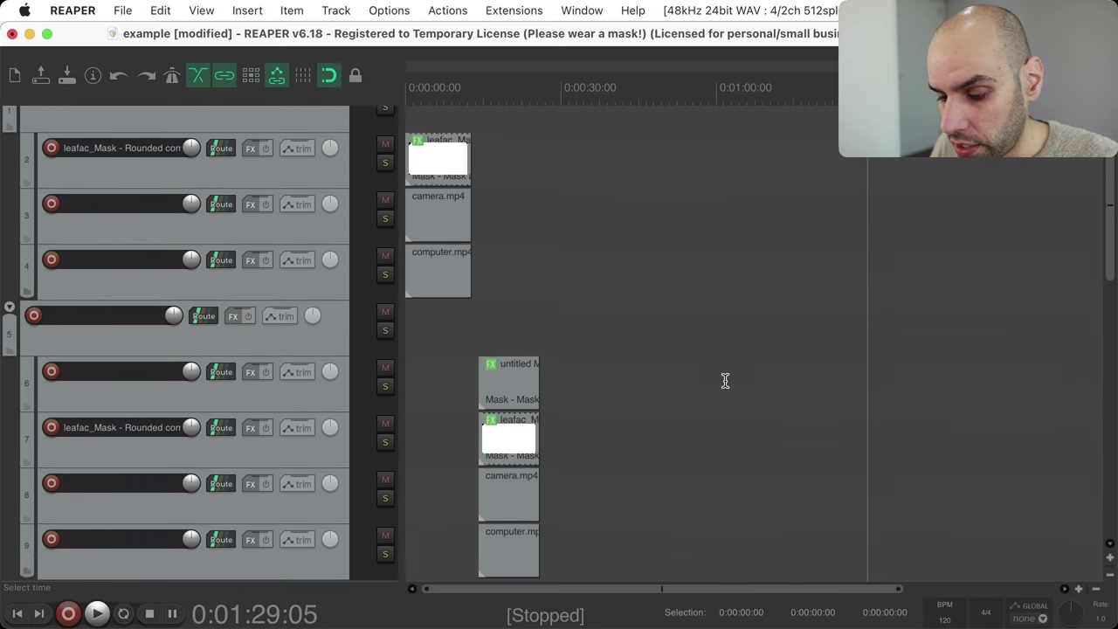
pyautogui.click(640, 373)
pyautogui.scroll(6, 639, 371)
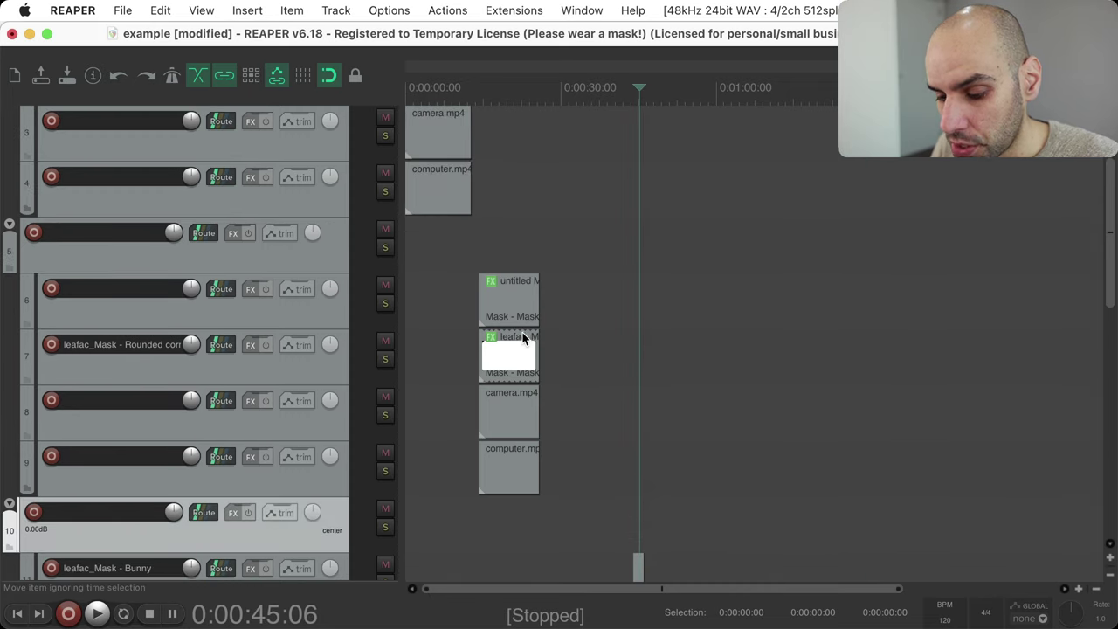
pyautogui.moveTo(524, 616)
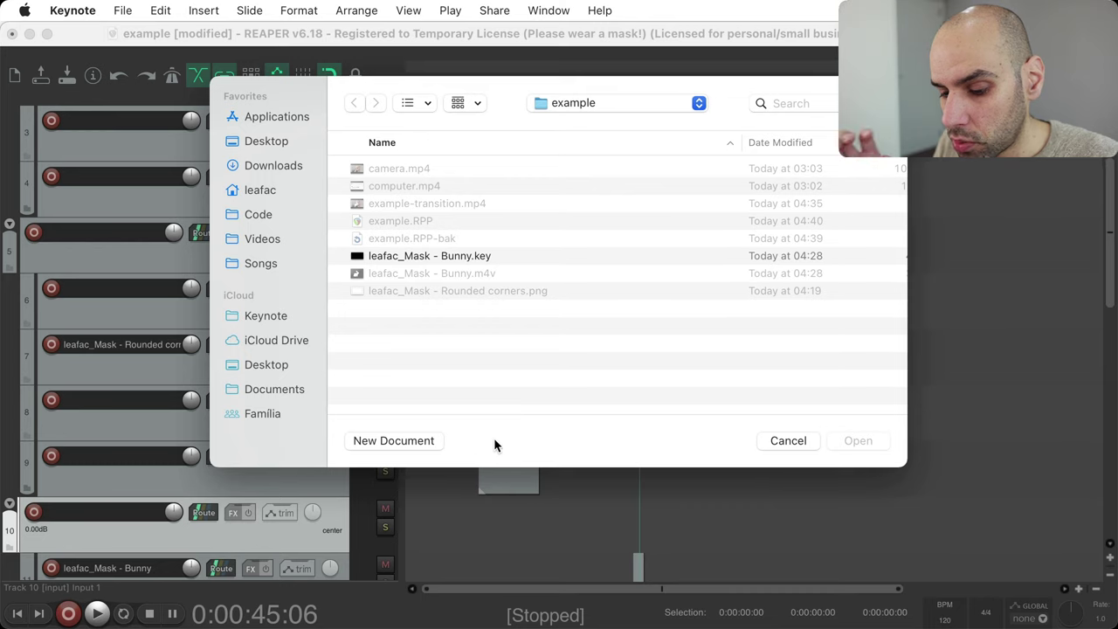
# - Start a new document from Keynote's file dialog to reach the theme chooser, then show all windows
pyautogui.click(405, 444)
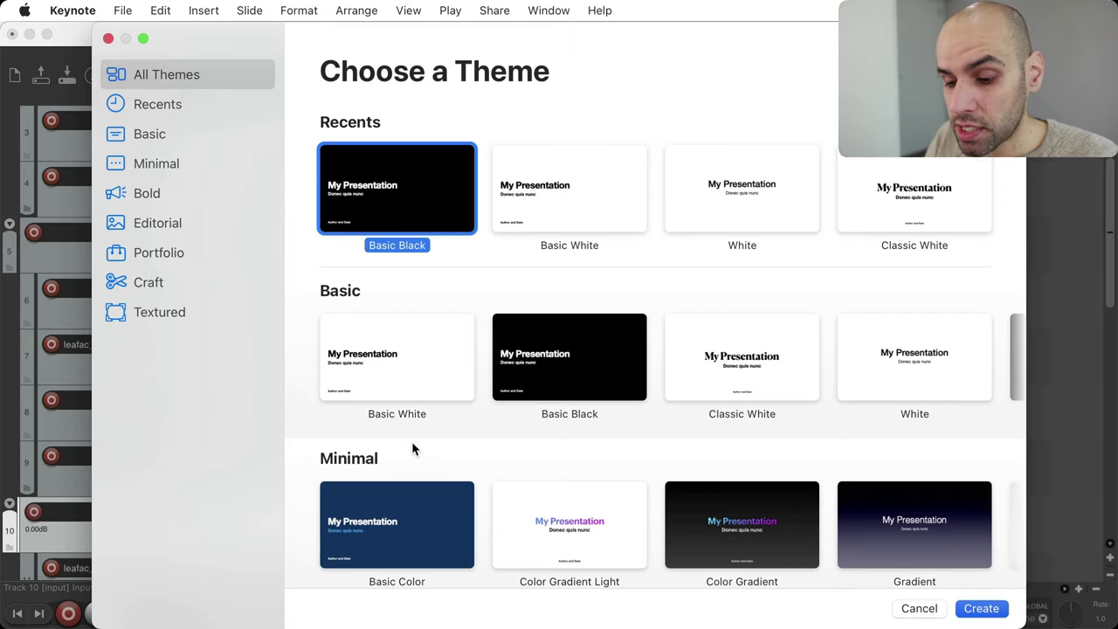
pyautogui.hotkey('ctrl', 'Up')
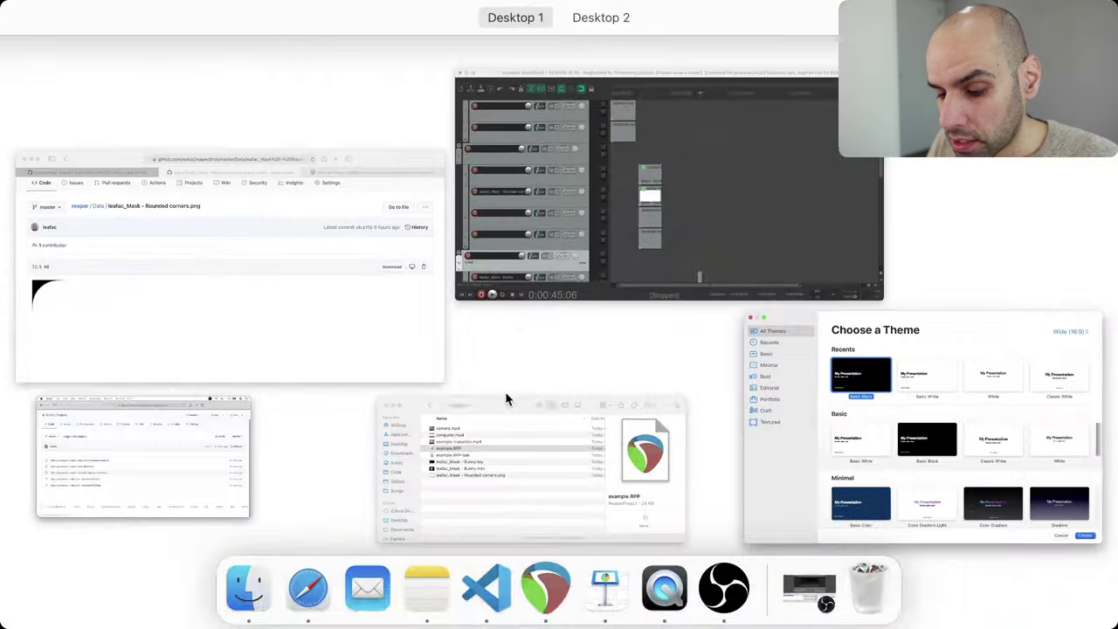
# - Quick Look the leafac_Mask - Bunny.m4v mask movie in the Finder example folder
pyautogui.click(472, 432)
pyautogui.press('Down')
pyautogui.press('Down')
pyautogui.press('Down')
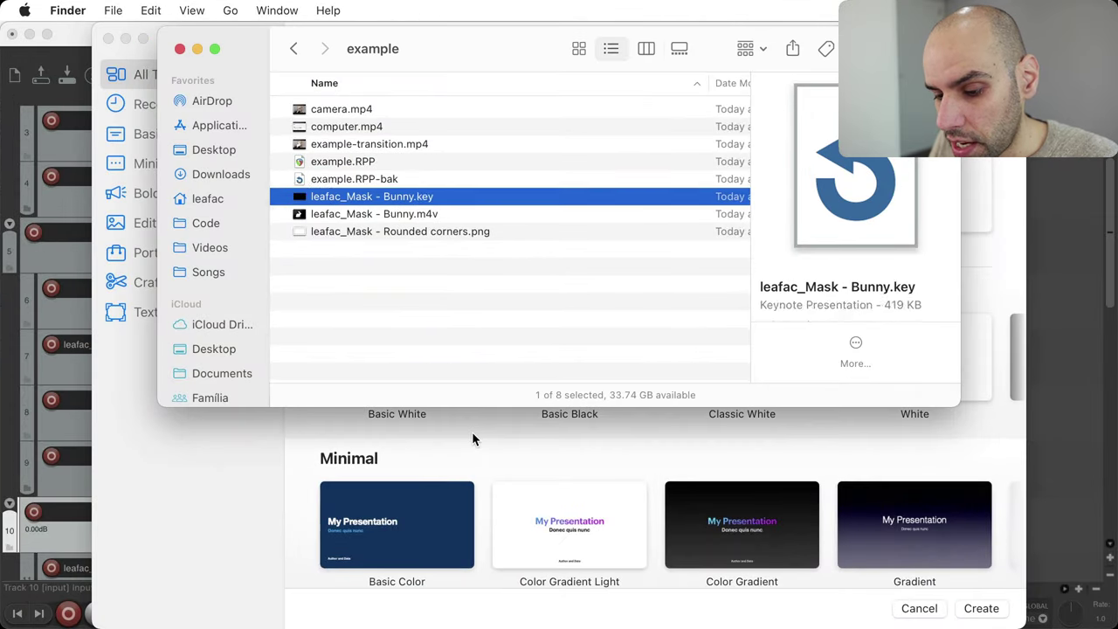
pyautogui.press('Up')
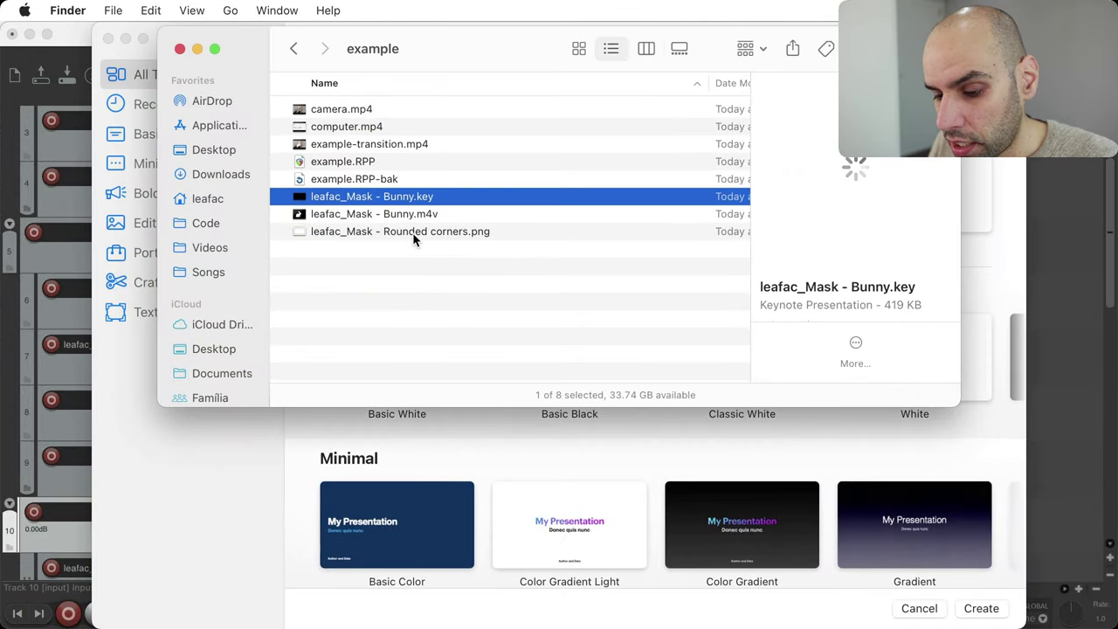
pyautogui.press('Down')
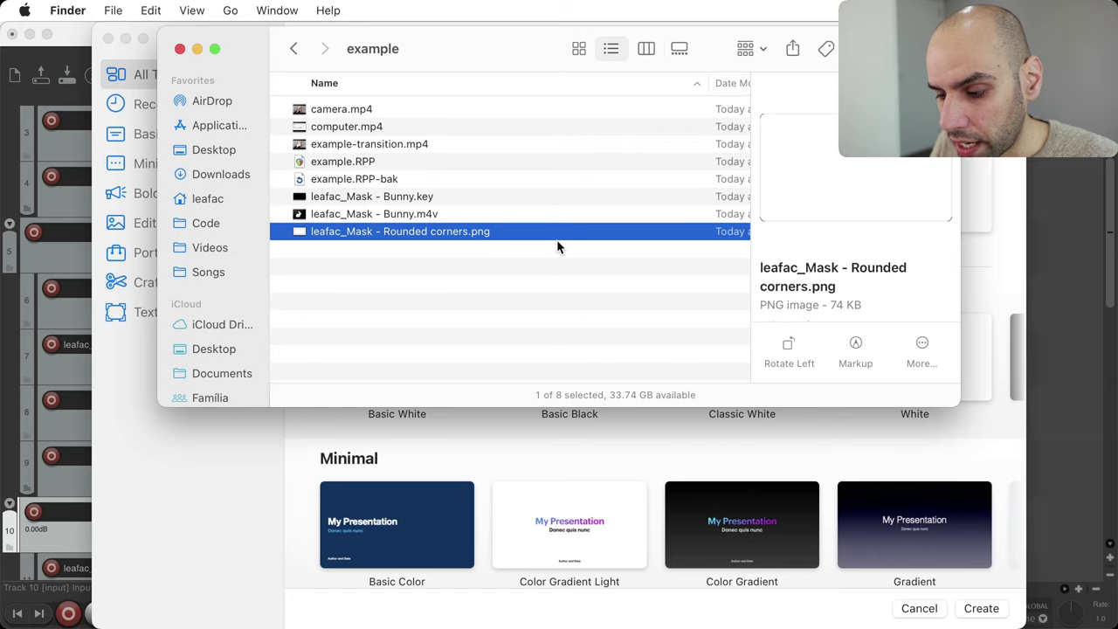
pyautogui.click(417, 214)
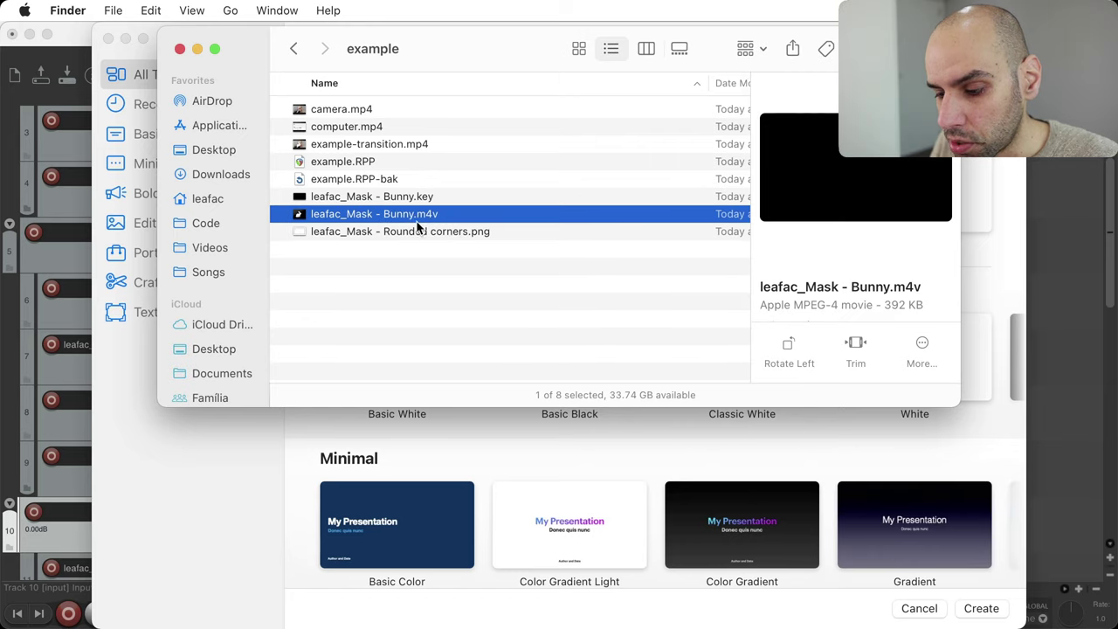
pyautogui.press('space')
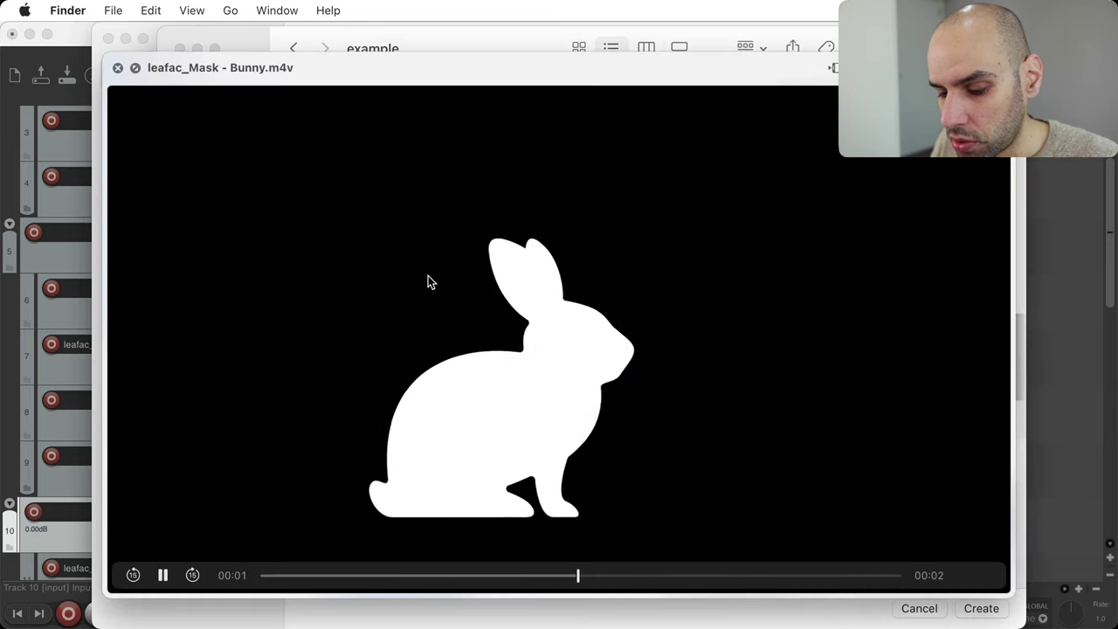
pyautogui.press('space')
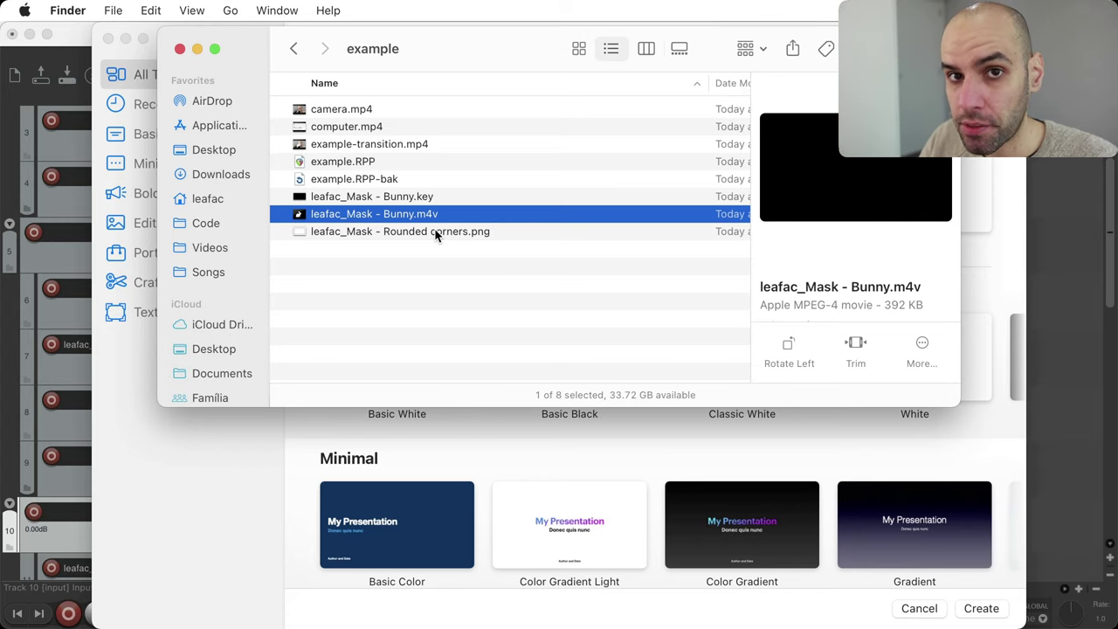
# - Preview leafac_Mask - Rounded corners.png in Quick Look, then bring Keynote's theme chooser forward
pyautogui.click(1108, 338)
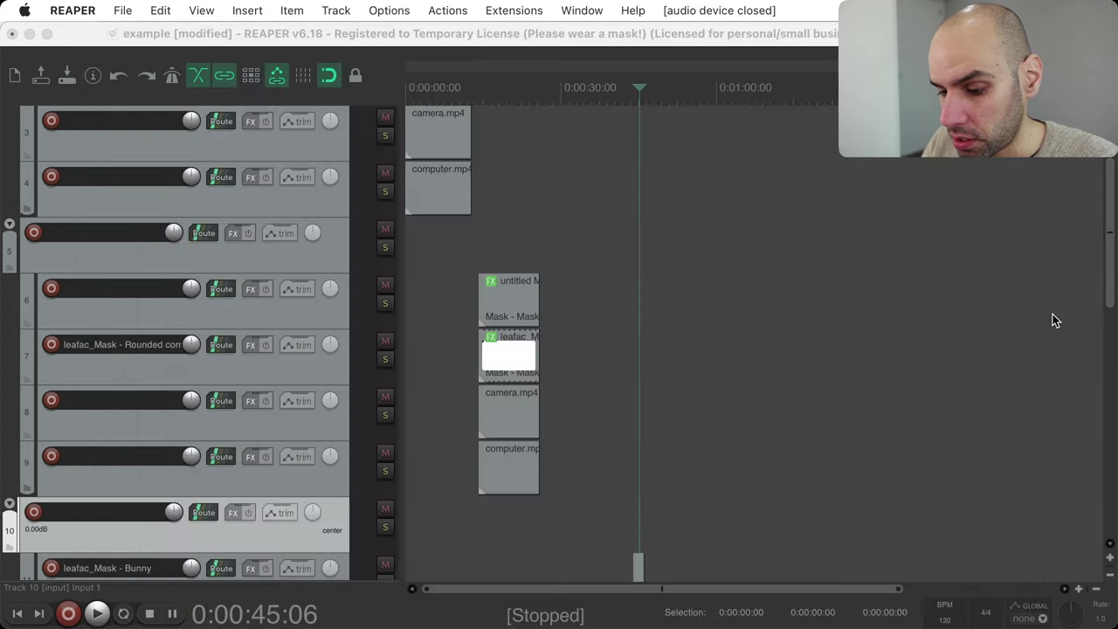
pyautogui.click(615, 217)
pyautogui.press('super+Tab')
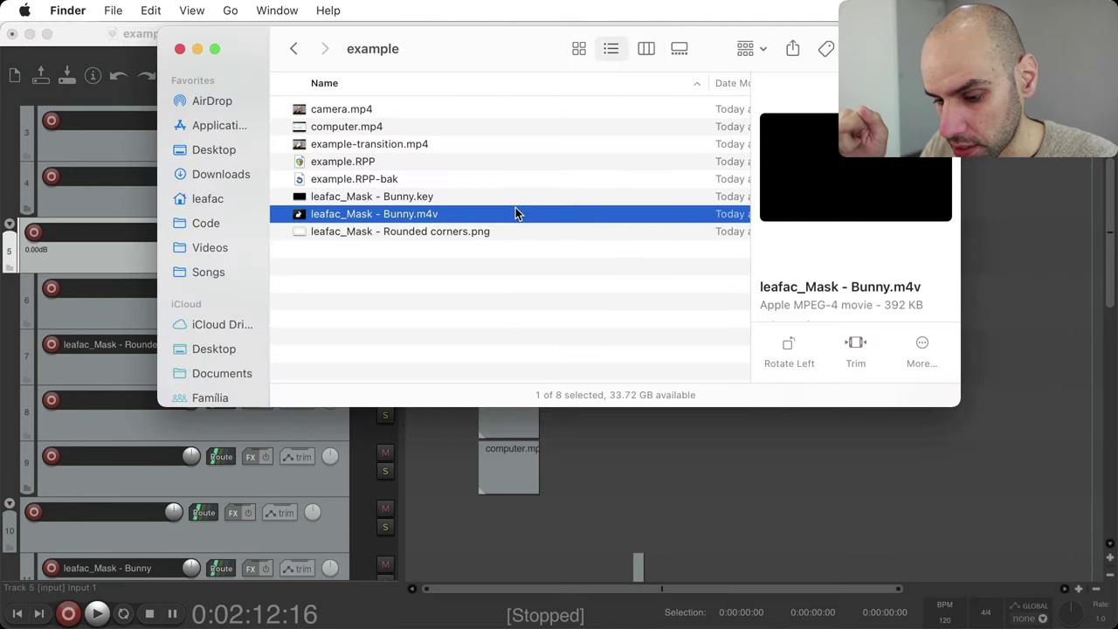
pyautogui.click(494, 230)
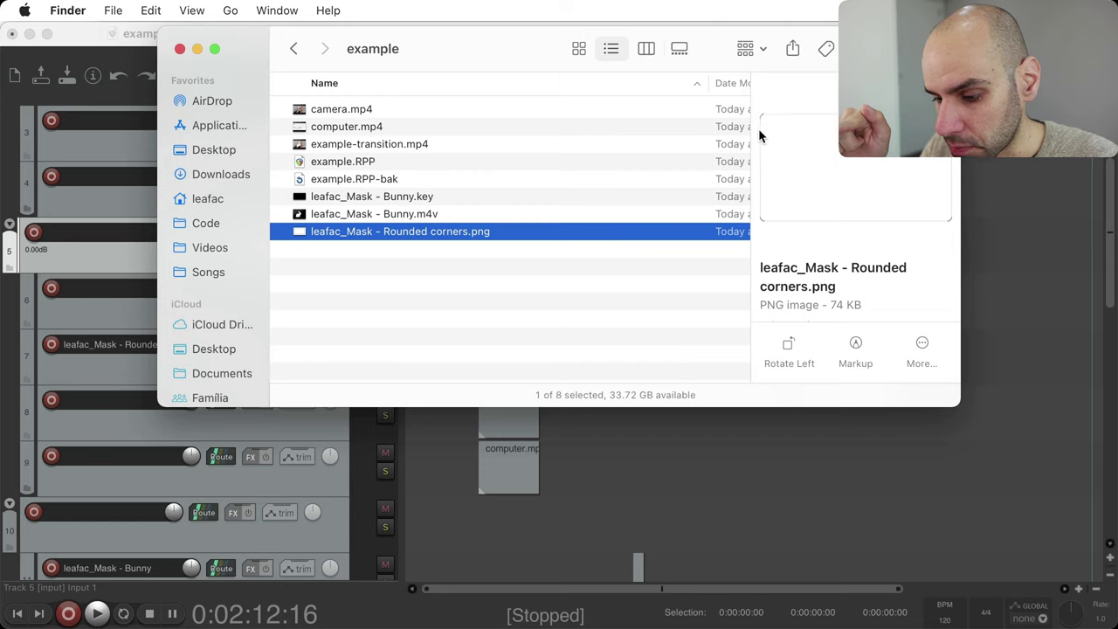
pyautogui.press('space')
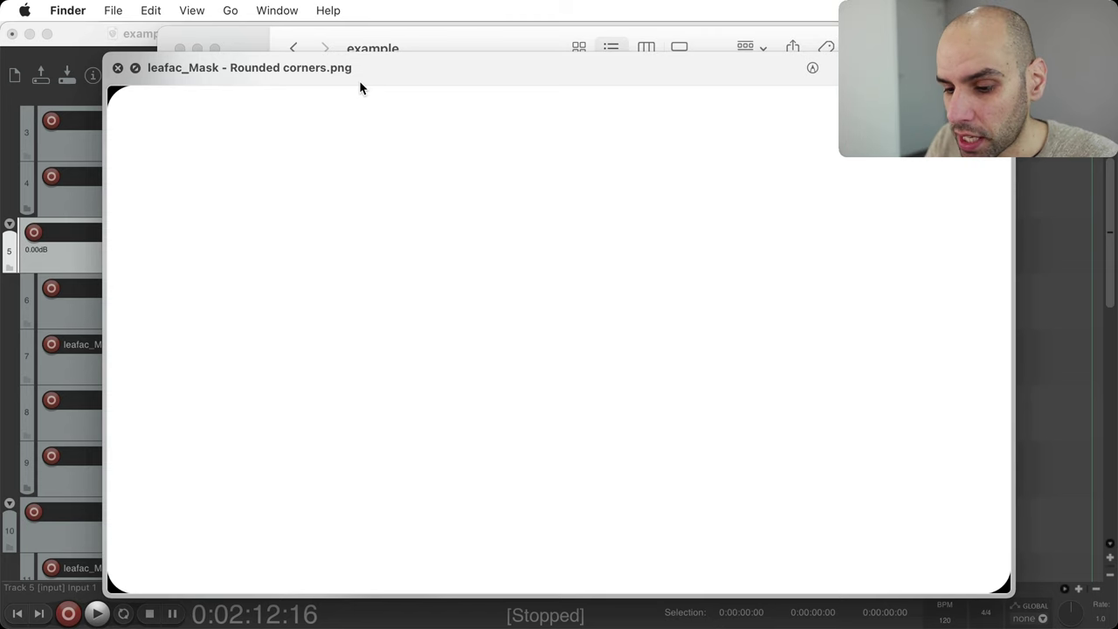
pyautogui.press('space')
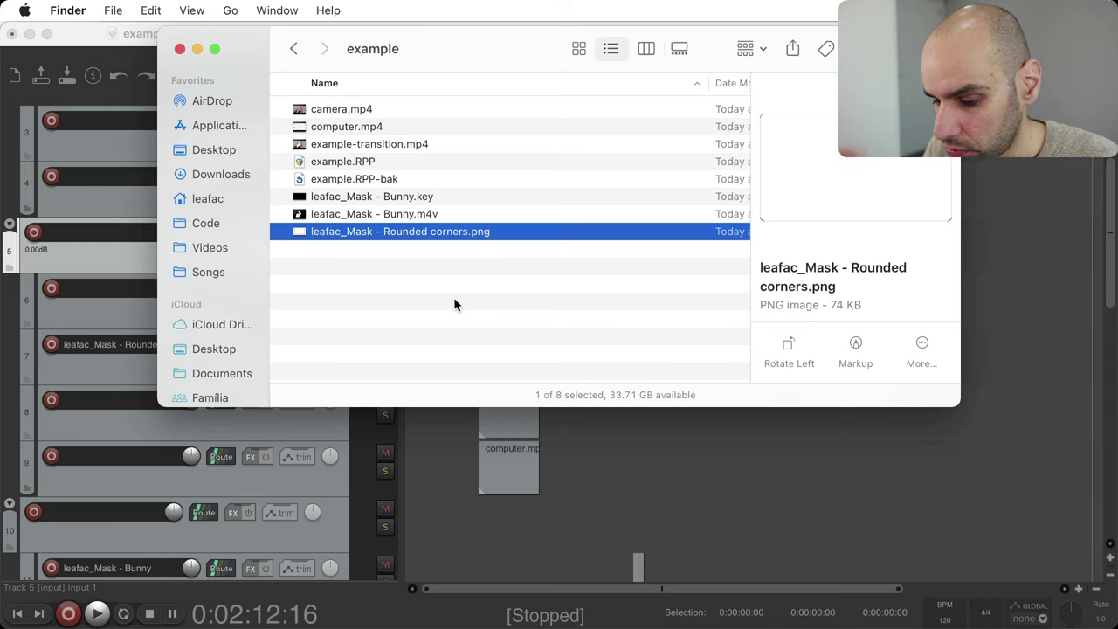
pyautogui.hotkey('ctrl', 'Up')
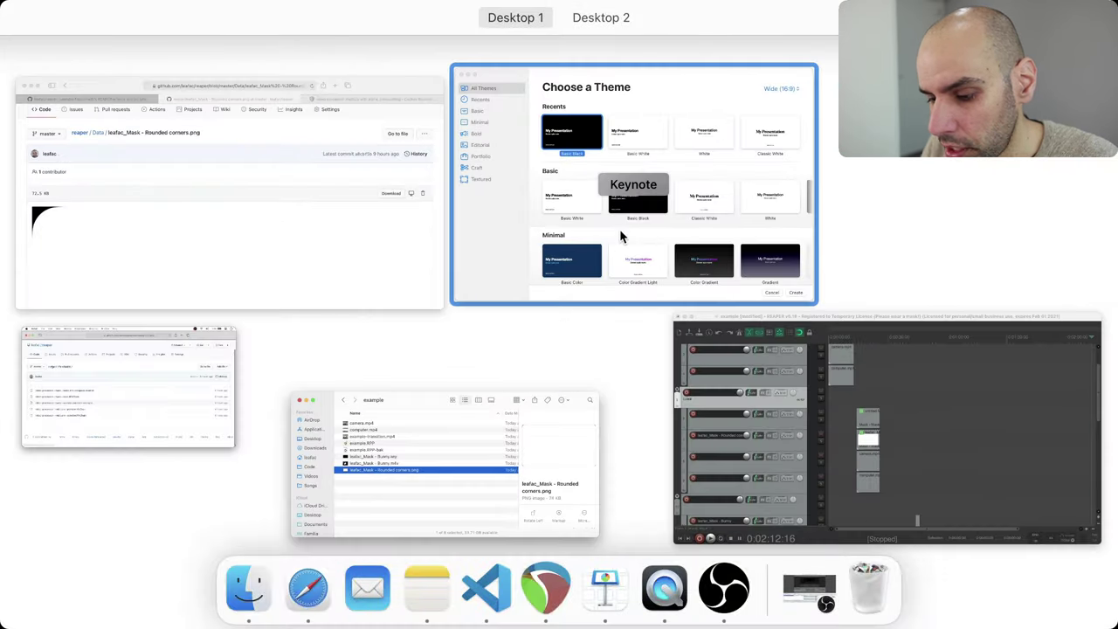
pyautogui.click(619, 229)
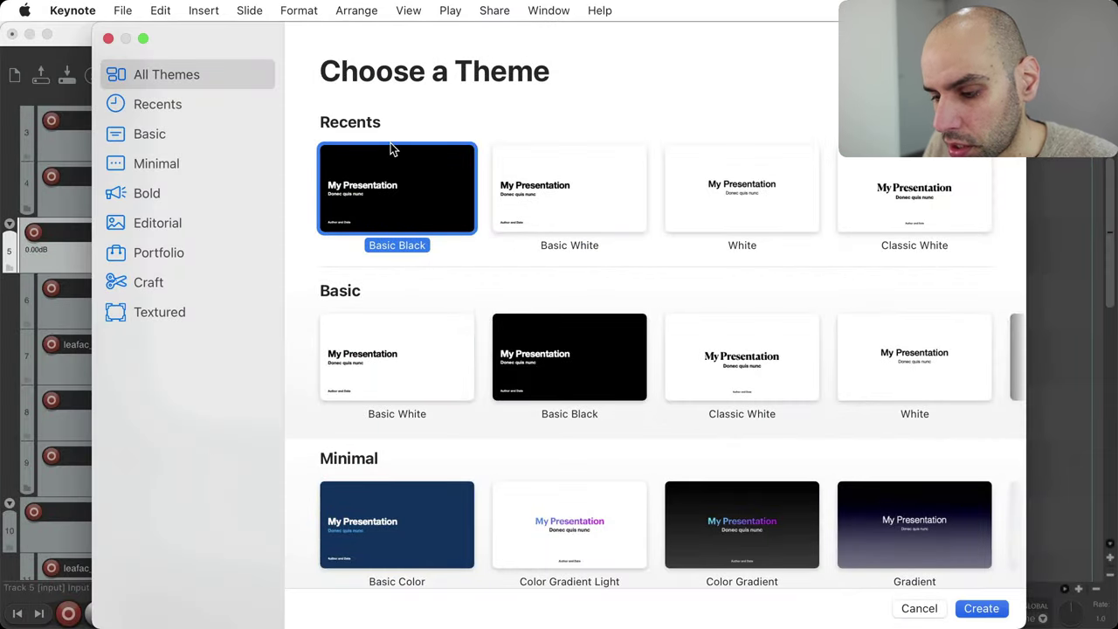
# - Reposition and enlarge the Keynote theme chooser window
pyautogui.hotkey('ctrl', 'alt', 'Return')
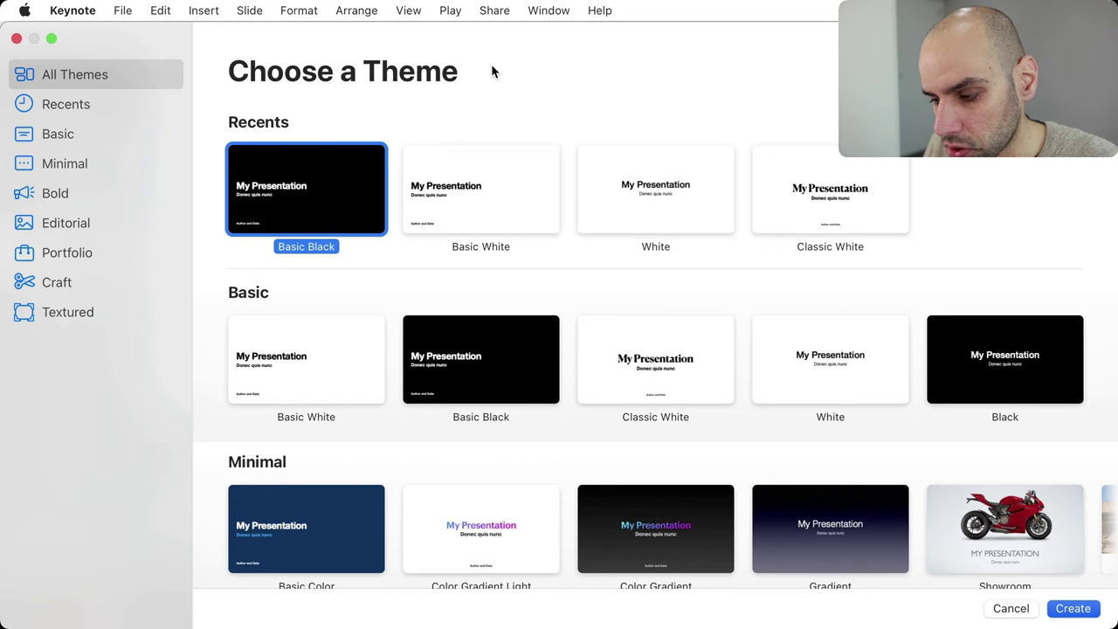
pyautogui.hotkey('ctrl', 'alt', 'BackSpace')
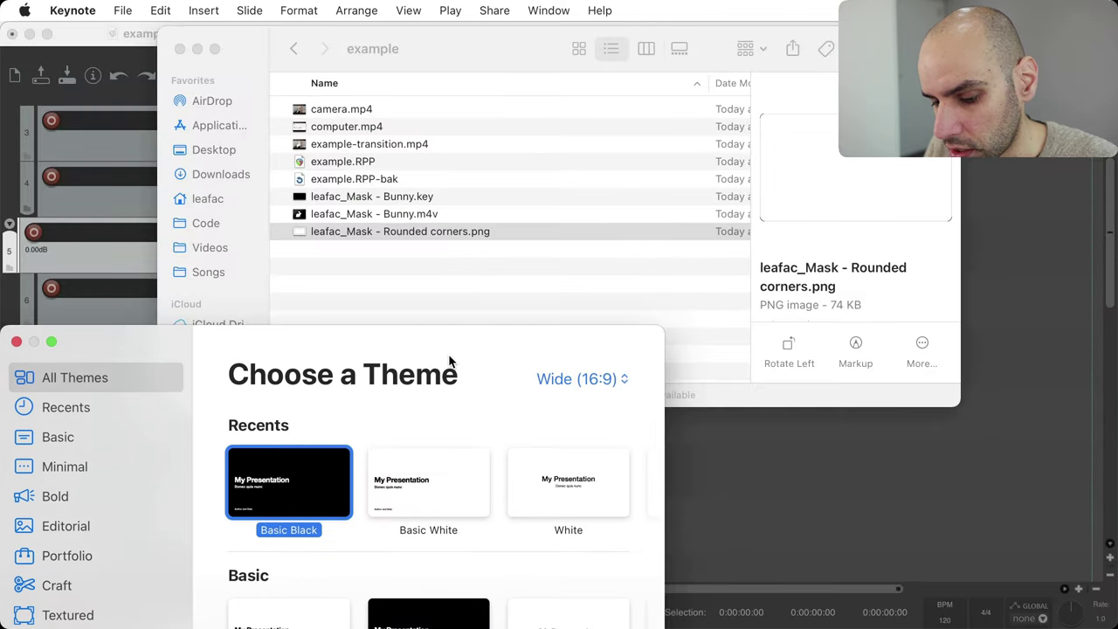
pyautogui.moveTo(450, 361); pyautogui.dragTo(482, 123)
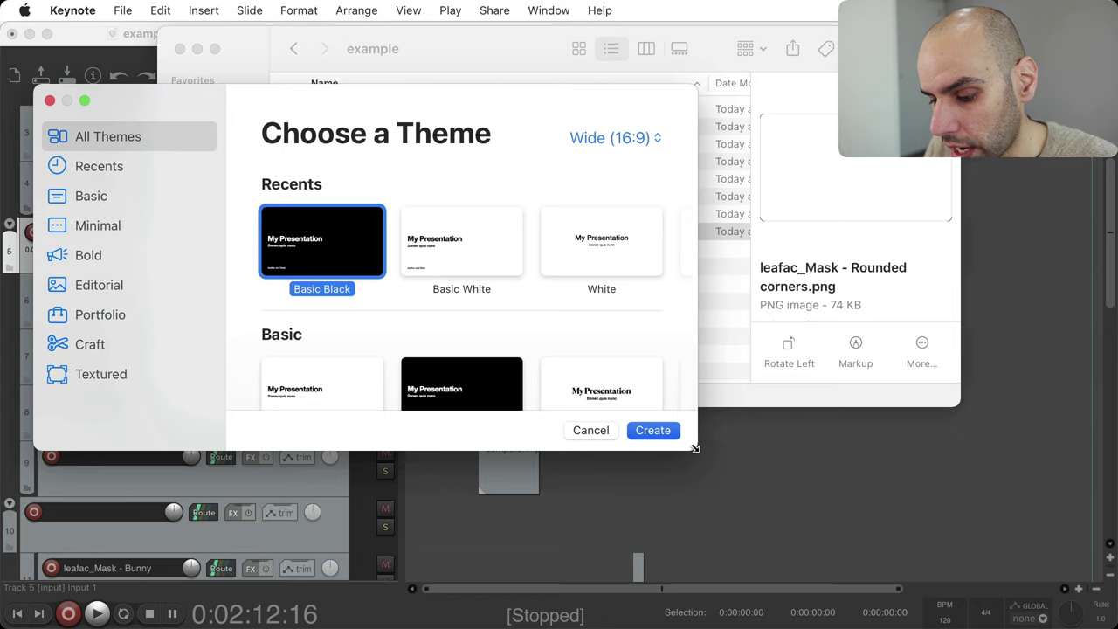
pyautogui.moveTo(695, 448); pyautogui.dragTo(813, 504)
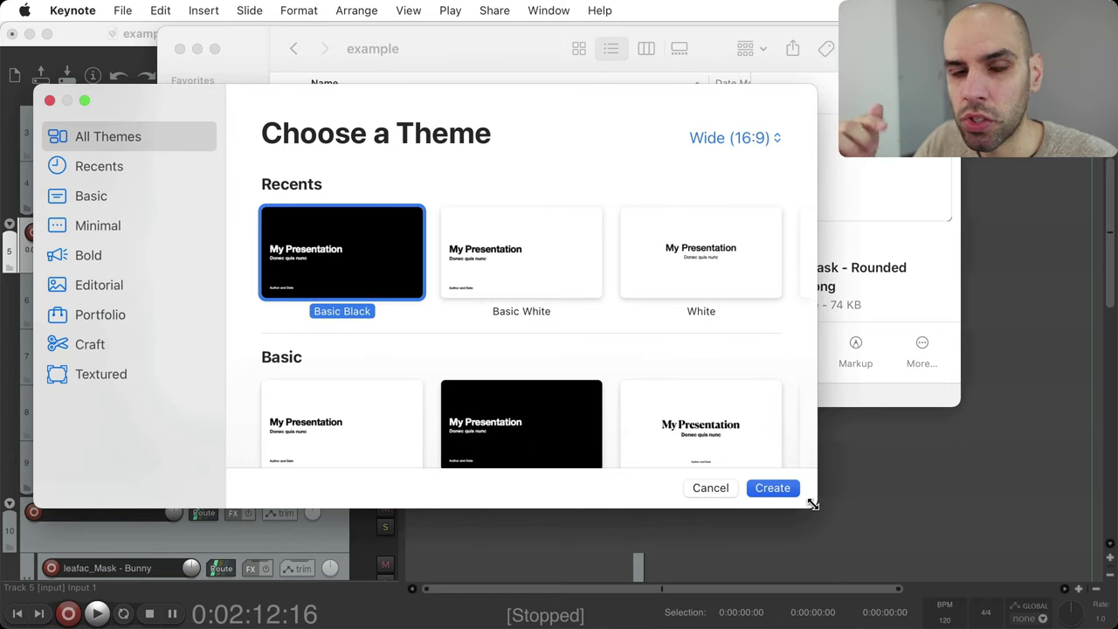
# - Create a Wide (16:9) Basic Black presentation and select its title, subtitle and author boxes
pyautogui.click(743, 138)
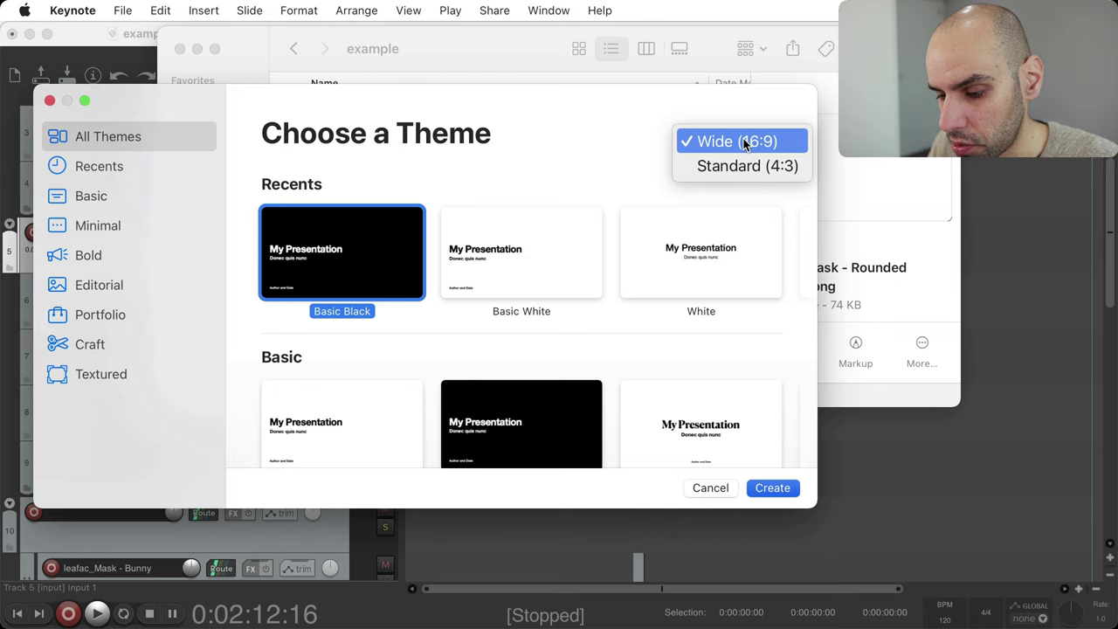
pyautogui.click(626, 147)
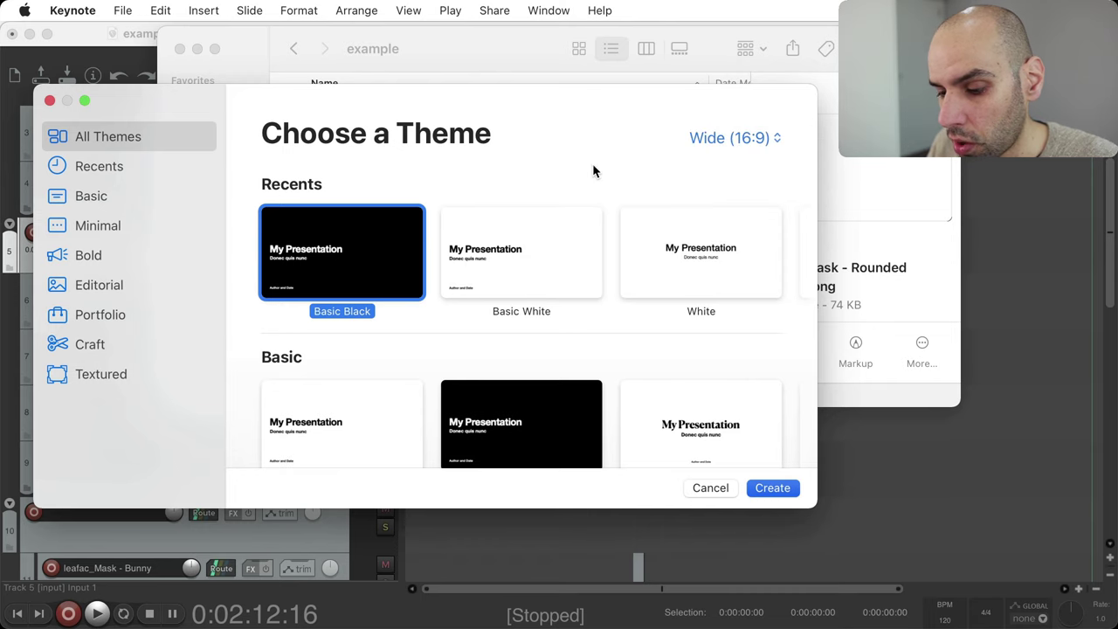
pyautogui.doubleClick(377, 255)
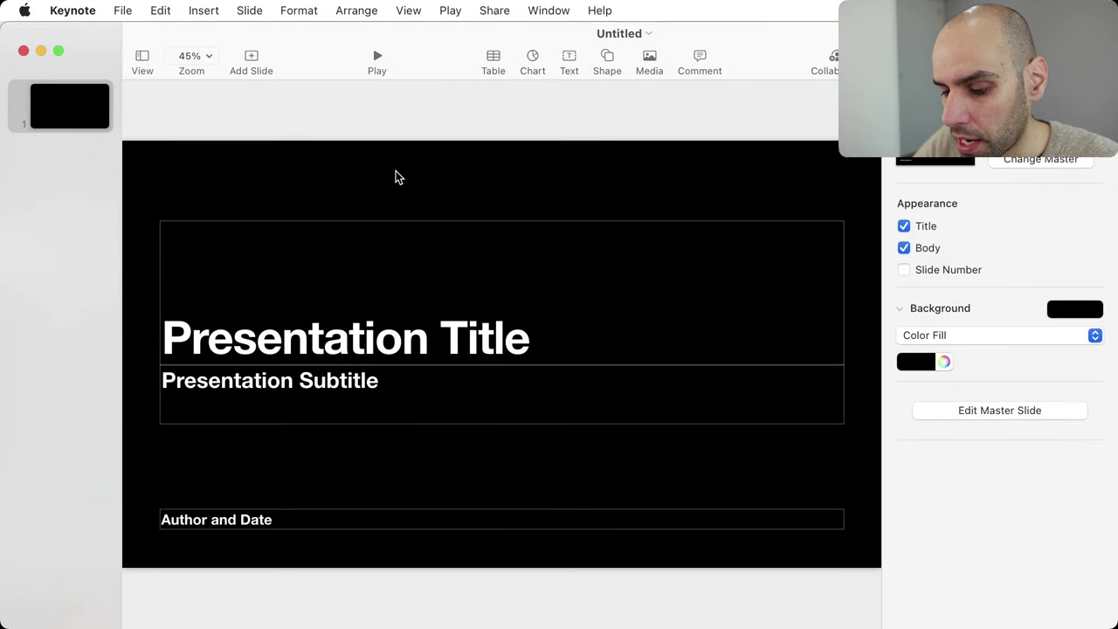
pyautogui.moveTo(552, 376); pyautogui.dragTo(672, 556)
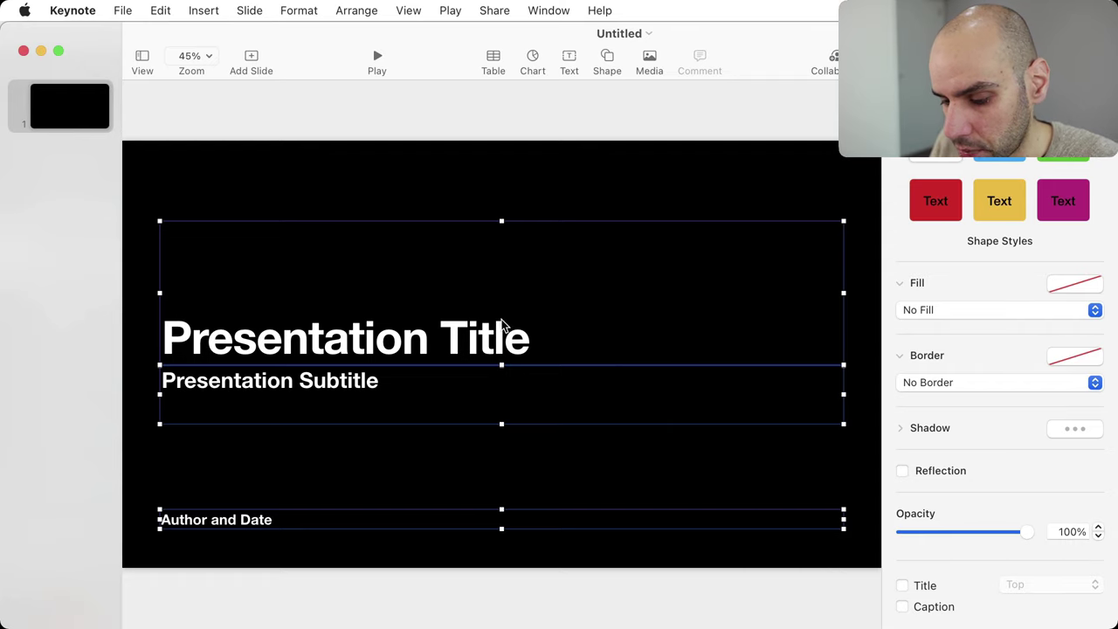
# - Delete the placeholder text boxes, tile the Keynote window and show the Document settings
pyautogui.press('Delete')
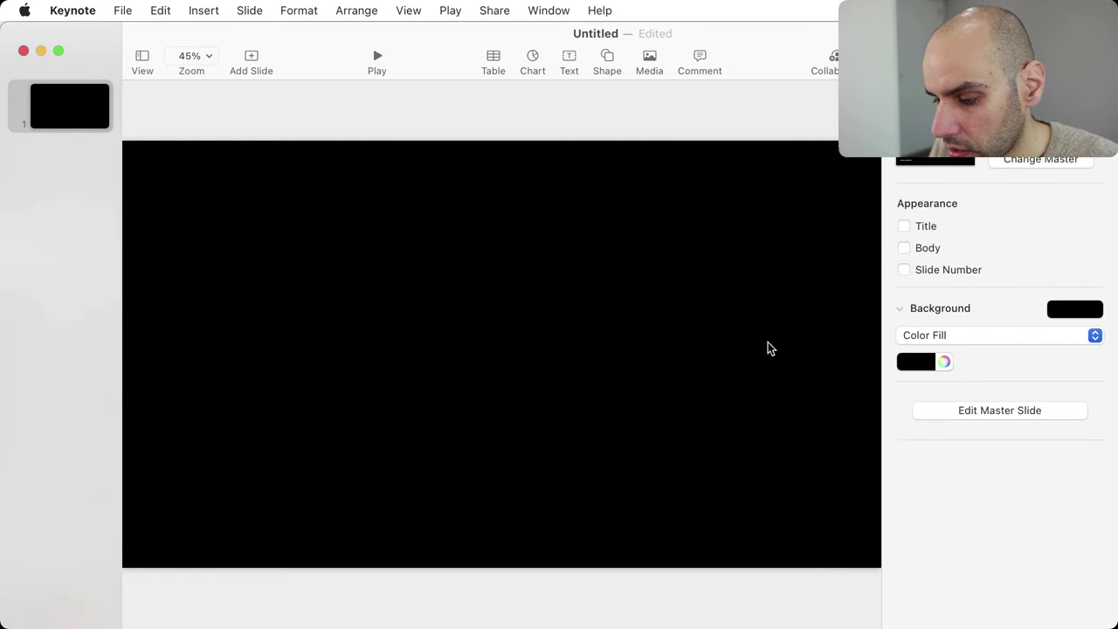
pyautogui.hotkey('ctrl', 'alt', 'Left')
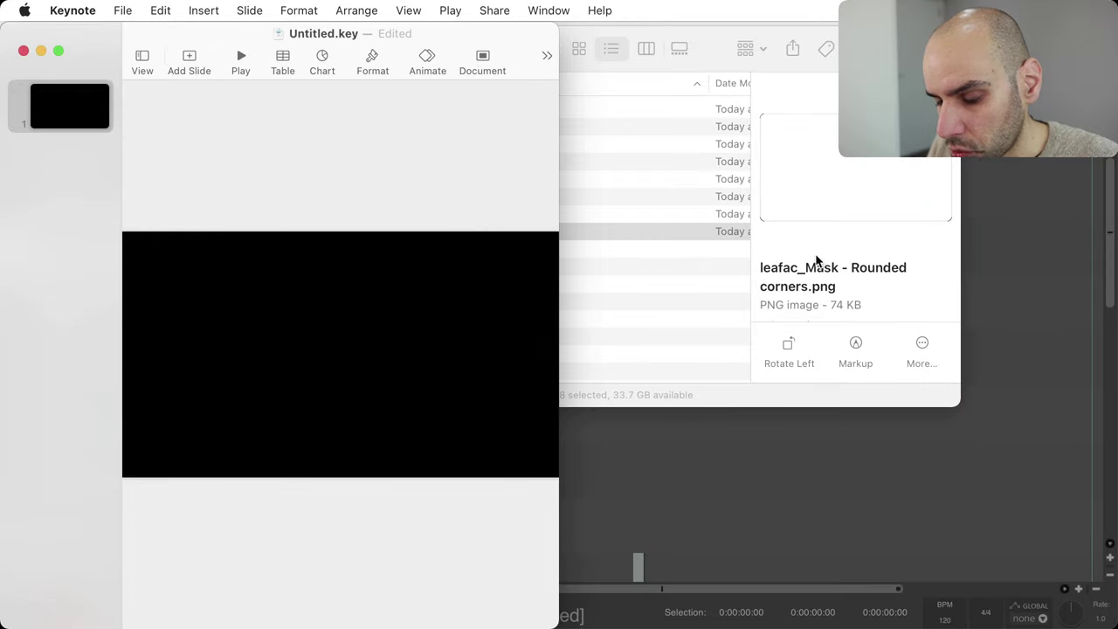
pyautogui.hotkey('ctrl', 'alt', 'Down')
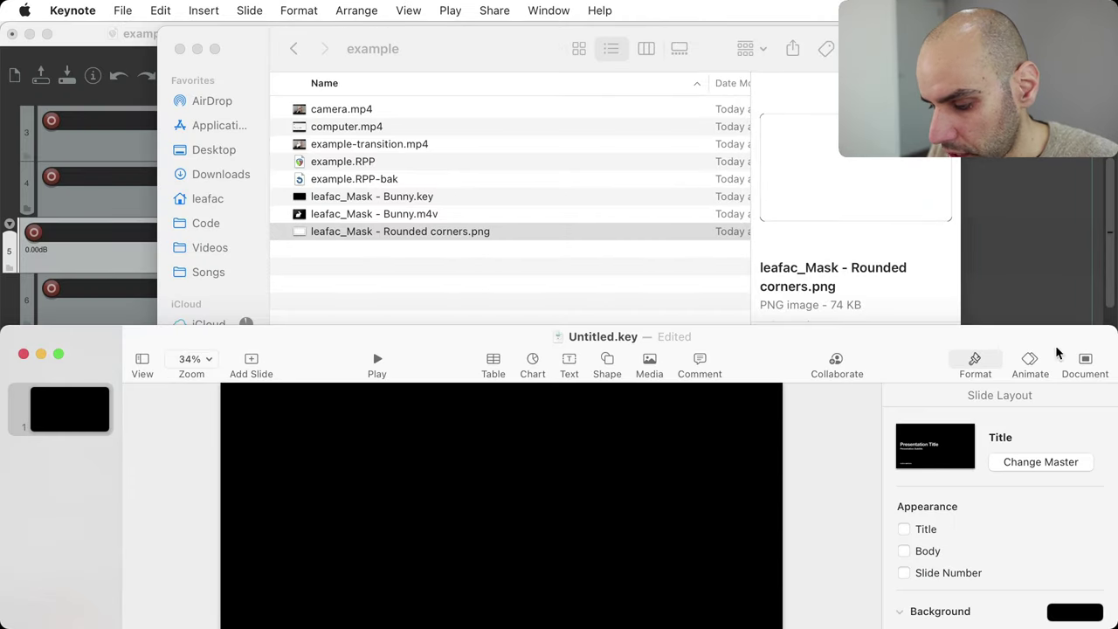
pyautogui.click(1086, 361)
pyautogui.moveTo(899, 343); pyautogui.dragTo(882, 217)
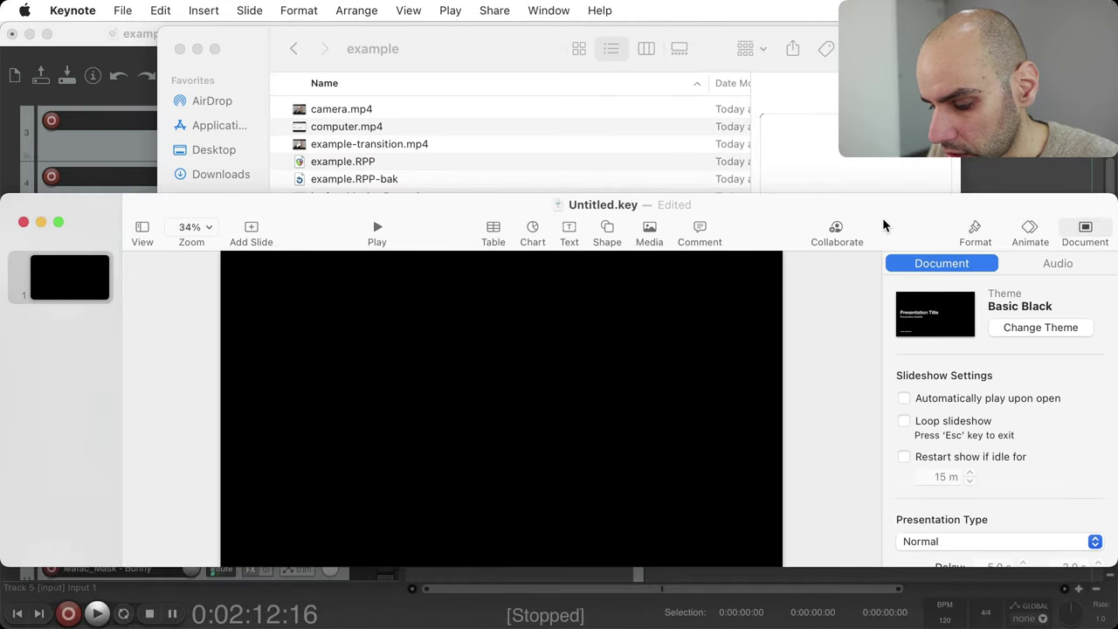
pyautogui.scroll(-5, 935, 472)
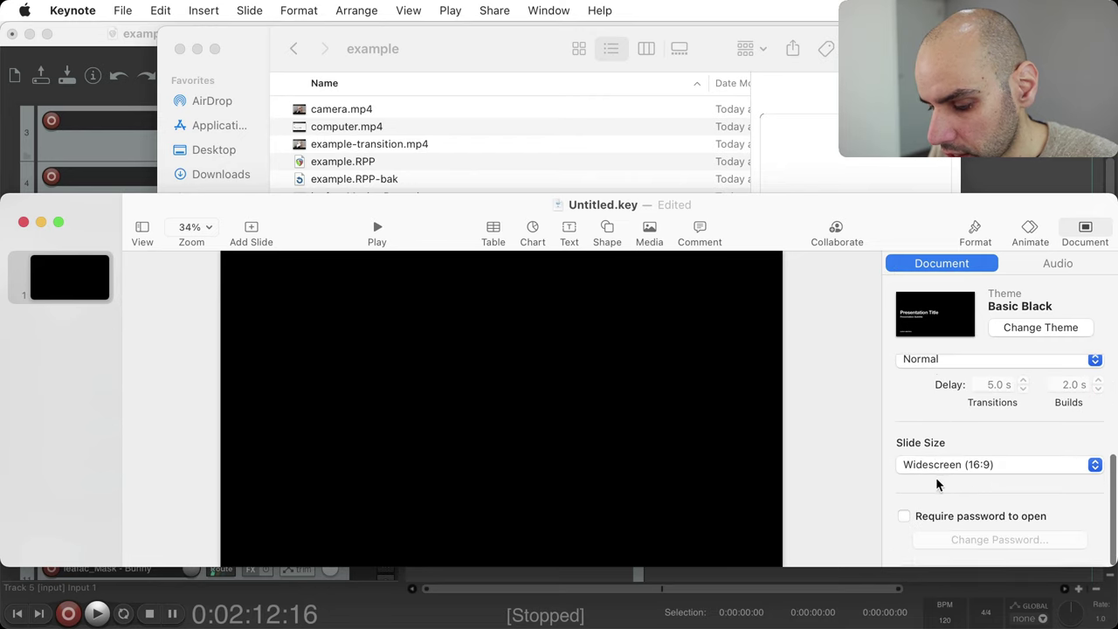
# - Set a custom slide size of 2560 × 1440
pyautogui.click(931, 467)
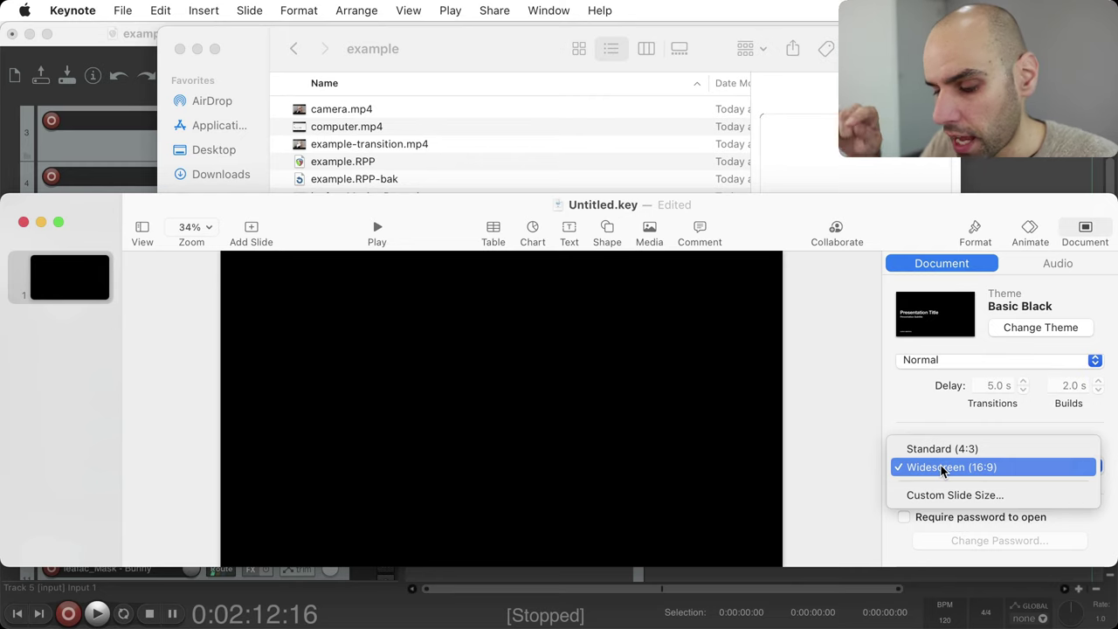
pyautogui.click(947, 493)
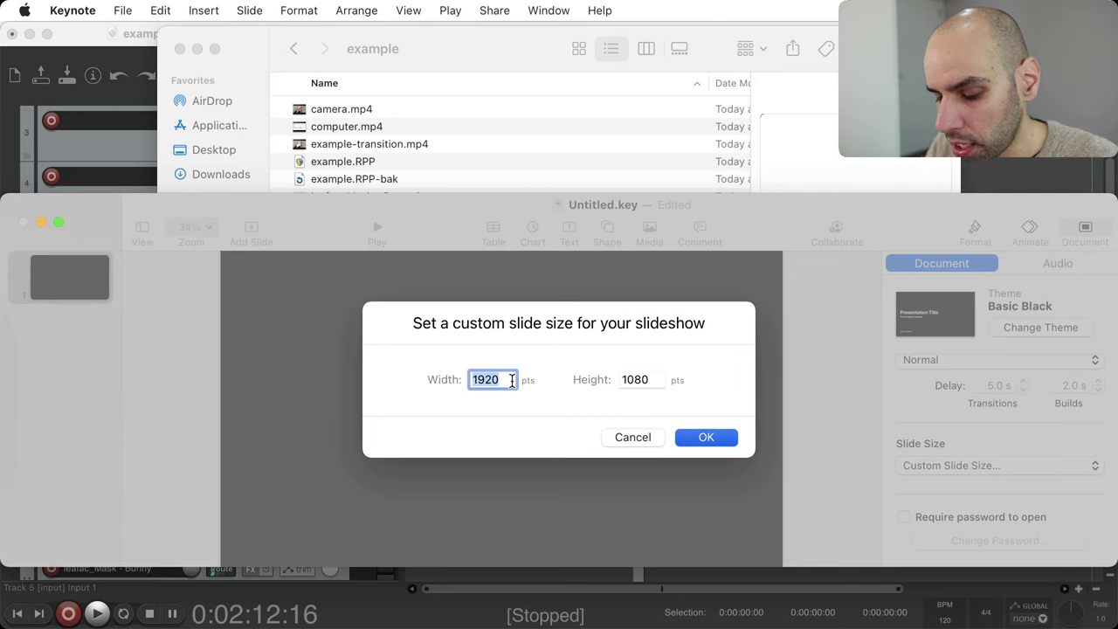
pyautogui.write('2560')
pyautogui.press('Tab')
pyautogui.write('144')
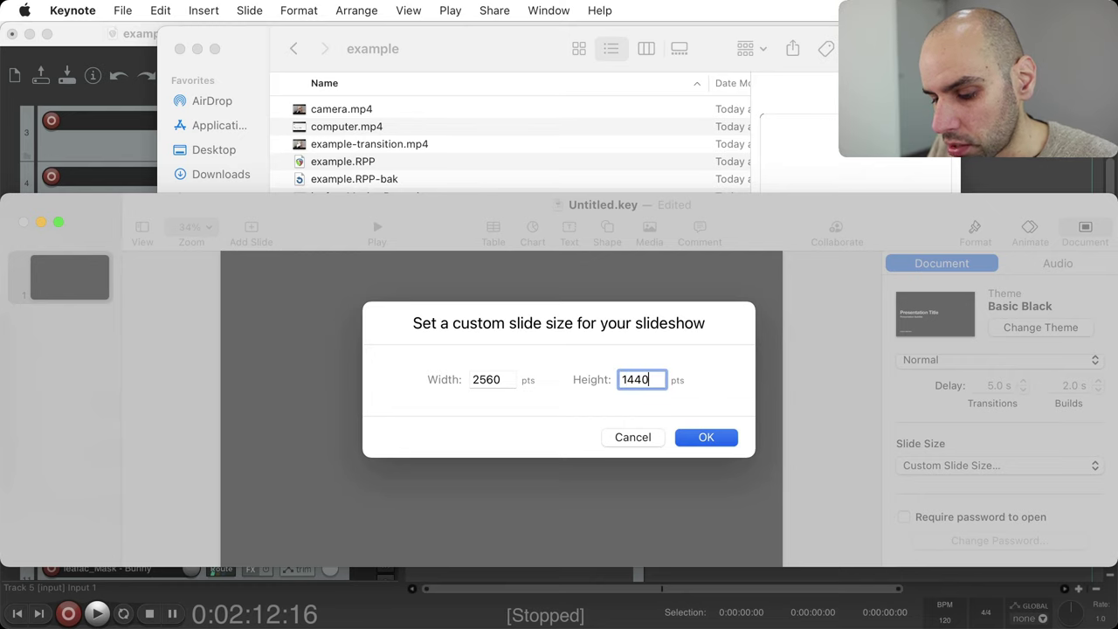
pyautogui.click(714, 445)
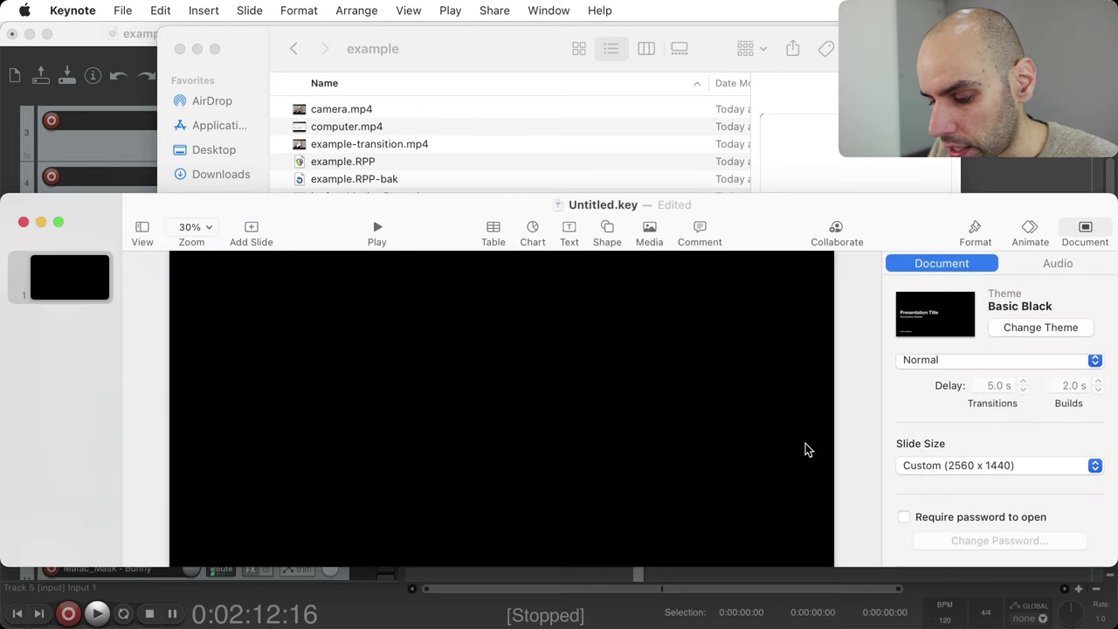